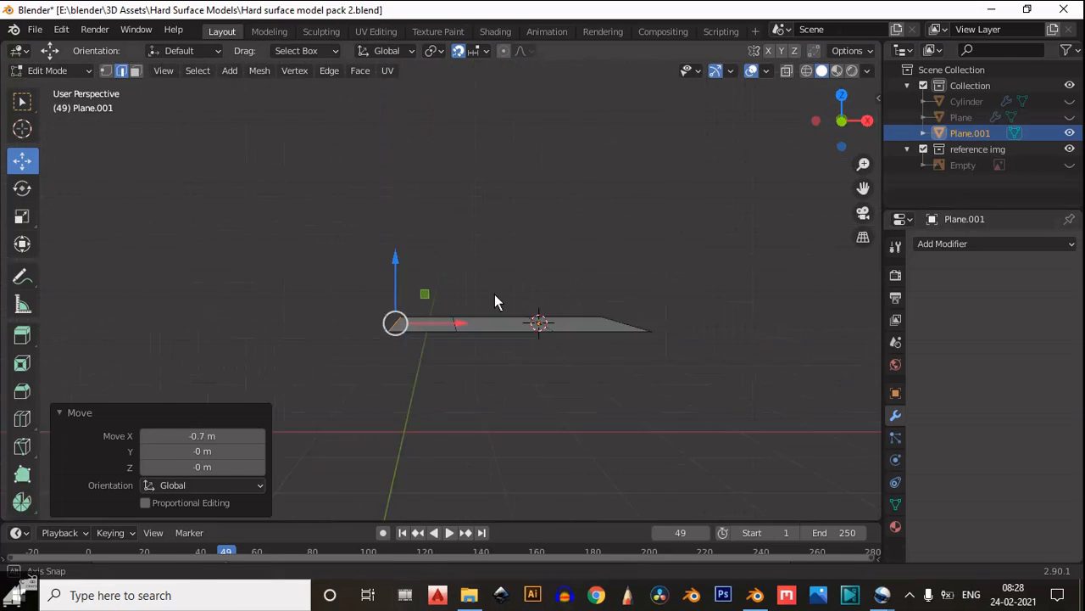
# Move the plane's selected end edge along X so it lines up with the world Y axis
pyautogui.click(840, 102)
pyautogui.scroll(1, 582, 309)
pyautogui.keyDown('shift'); pyautogui.moveTo(582, 308); pyautogui.dragTo(626, 379, button='middle'); pyautogui.keyUp('shift')
pyautogui.moveTo(698, 102); pyautogui.dragTo(841, 111, button='middle')
pyautogui.click(841, 111)
pyautogui.keyDown('shift'); pyautogui.moveTo(605, 466); pyautogui.dragTo(527, 247, button='middle'); pyautogui.keyUp('shift')
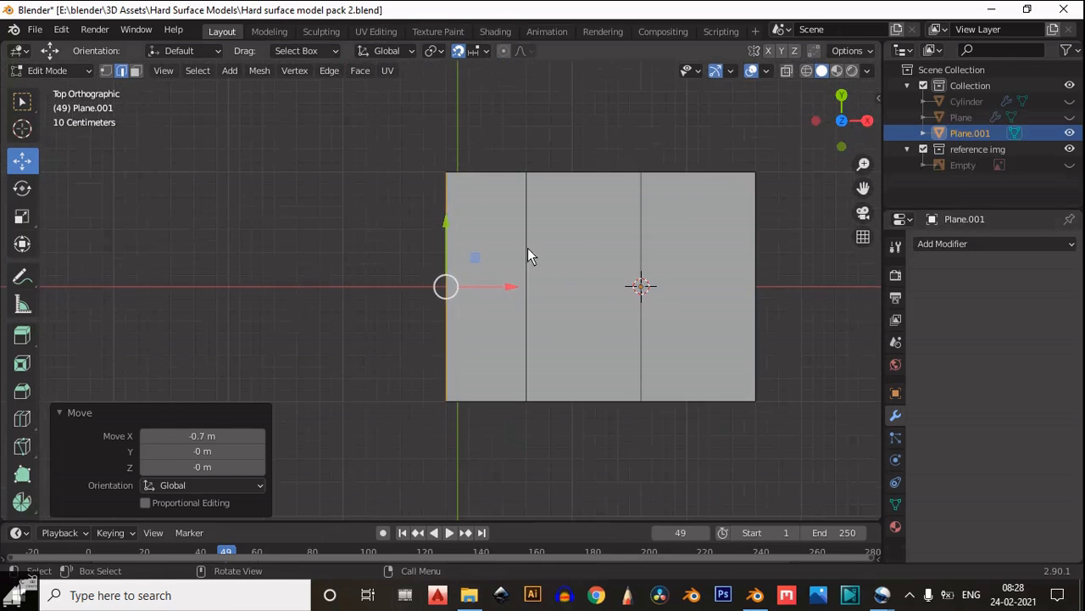
pyautogui.moveTo(506, 286); pyautogui.dragTo(517, 286)
pyautogui.moveTo(526, 246); pyautogui.dragTo(529, 105, button='middle')
pyautogui.moveTo(457, 246); pyautogui.dragTo(479, 264)
pyautogui.click(843, 122)
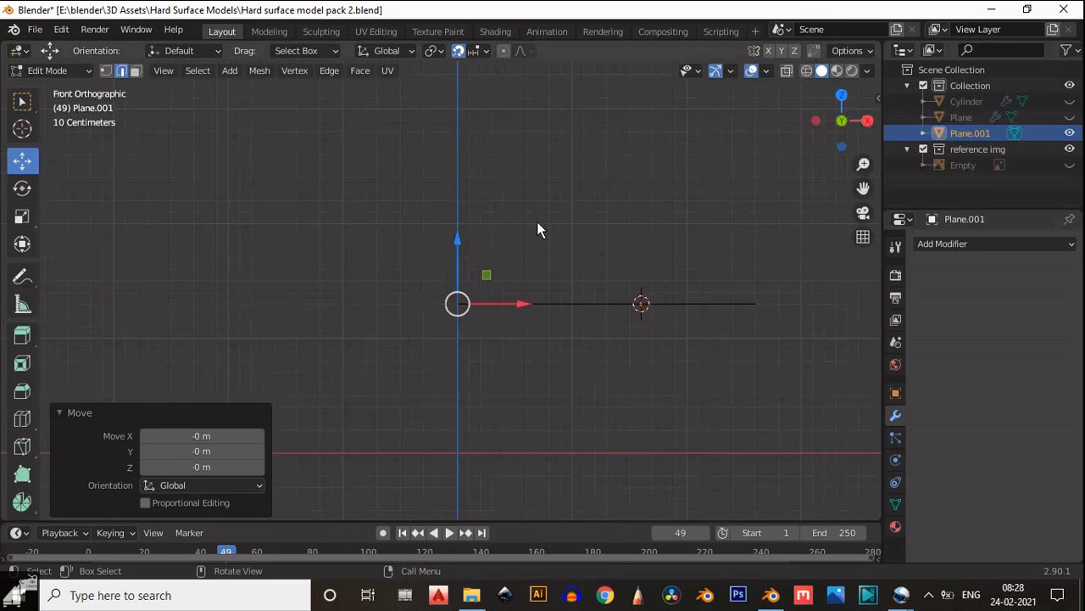
# Lower the plane's end edge 0.3 m along Z and shift it 0.1 m inward along X
pyautogui.press('g')
pyautogui.press('z')
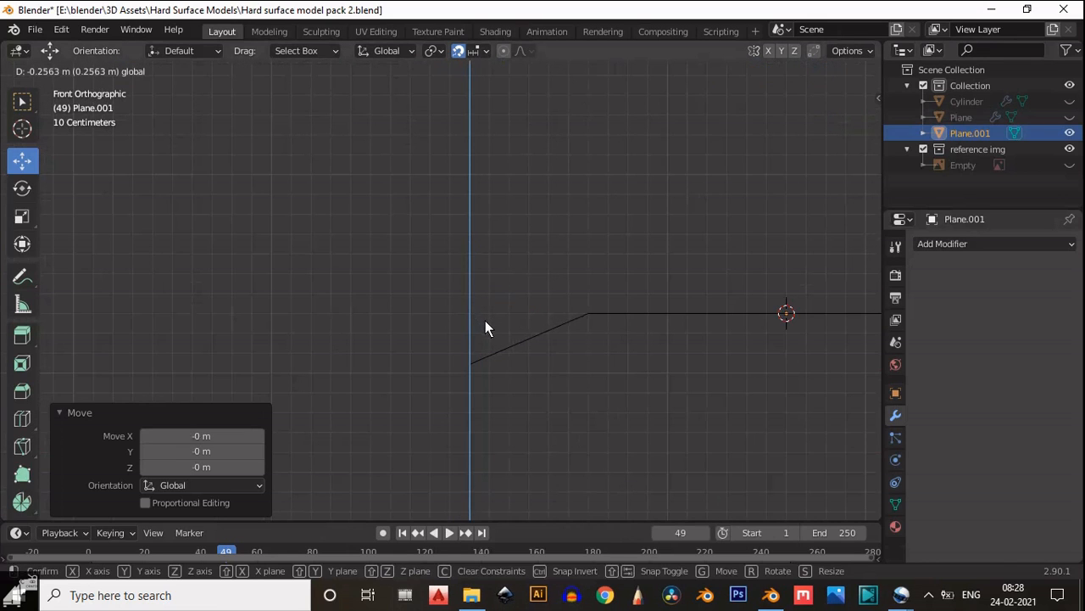
pyautogui.click(492, 312)
pyautogui.scroll(-6, 526, 307)
pyautogui.scroll(5, 547, 309)
pyautogui.press('g')
pyautogui.press('x')
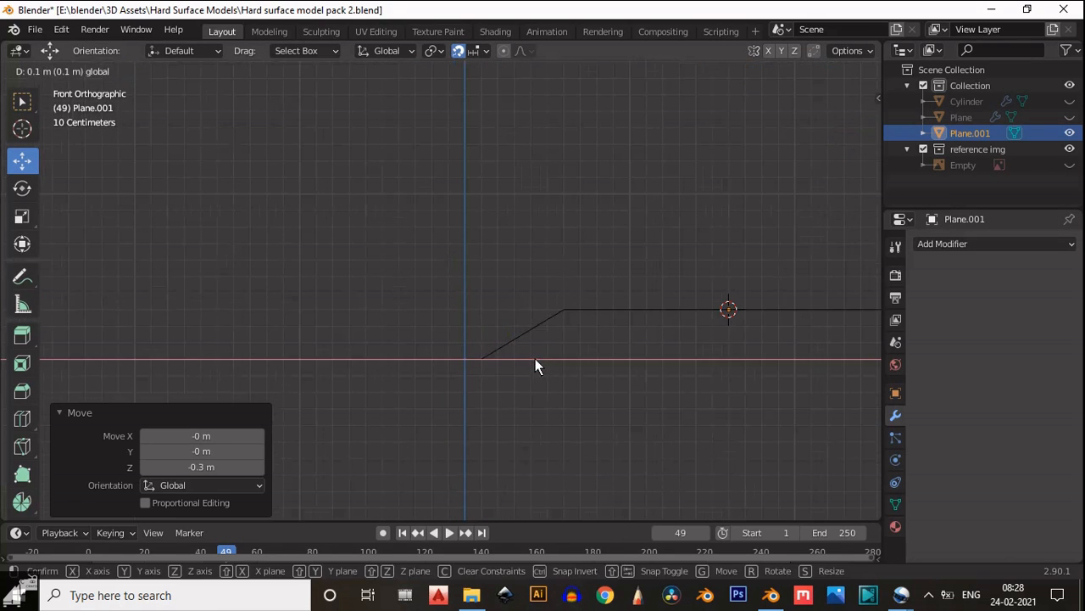
pyautogui.click(537, 357)
# Extrude the lowered end edge straight down 0.9 m along Z to form a vertical side
pyautogui.moveTo(561, 241); pyautogui.dragTo(591, 270, button='middle')
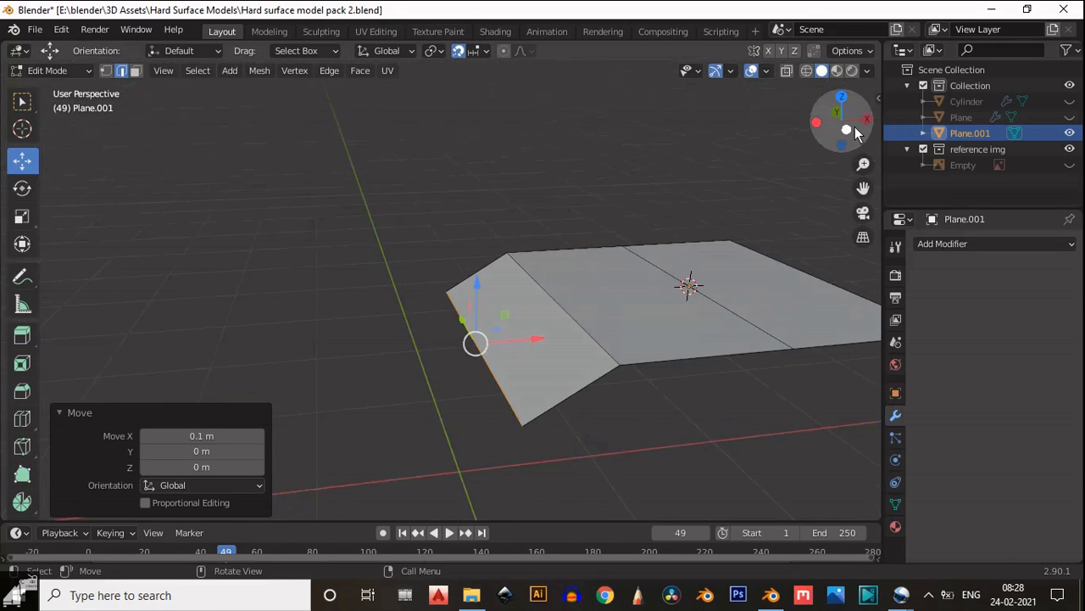
pyautogui.click(846, 128)
pyautogui.scroll(2, 452, 261)
pyautogui.press('e')
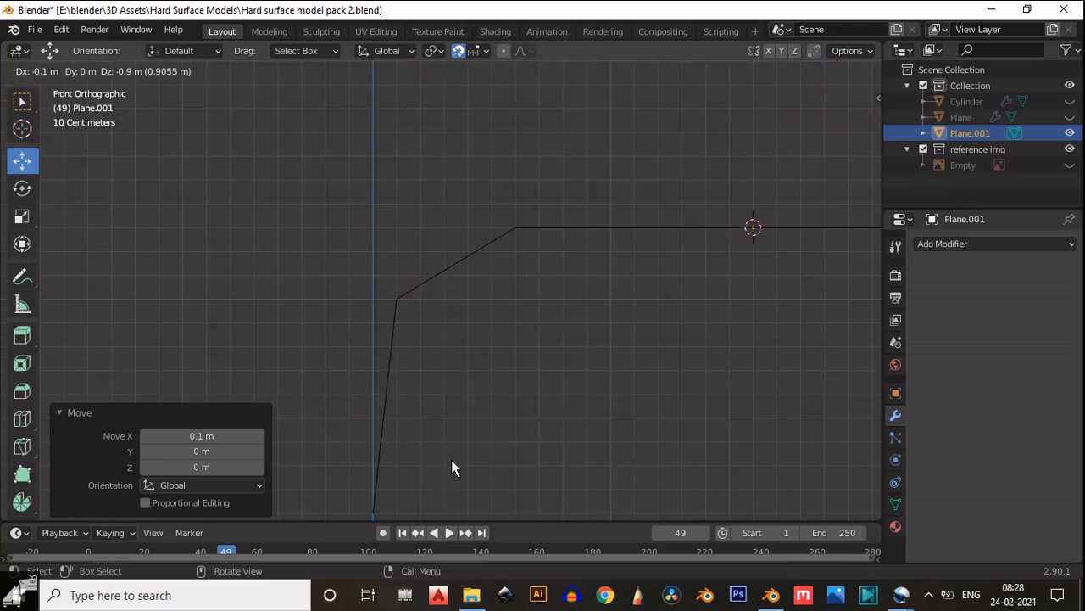
pyautogui.click(458, 462)
pyautogui.scroll(-6, 450, 361)
# Add two evenly spaced loop cuts running along X, dividing the mesh into three equal strips
pyautogui.moveTo(449, 364); pyautogui.dragTo(442, 307, button='middle')
pyautogui.click(842, 108)
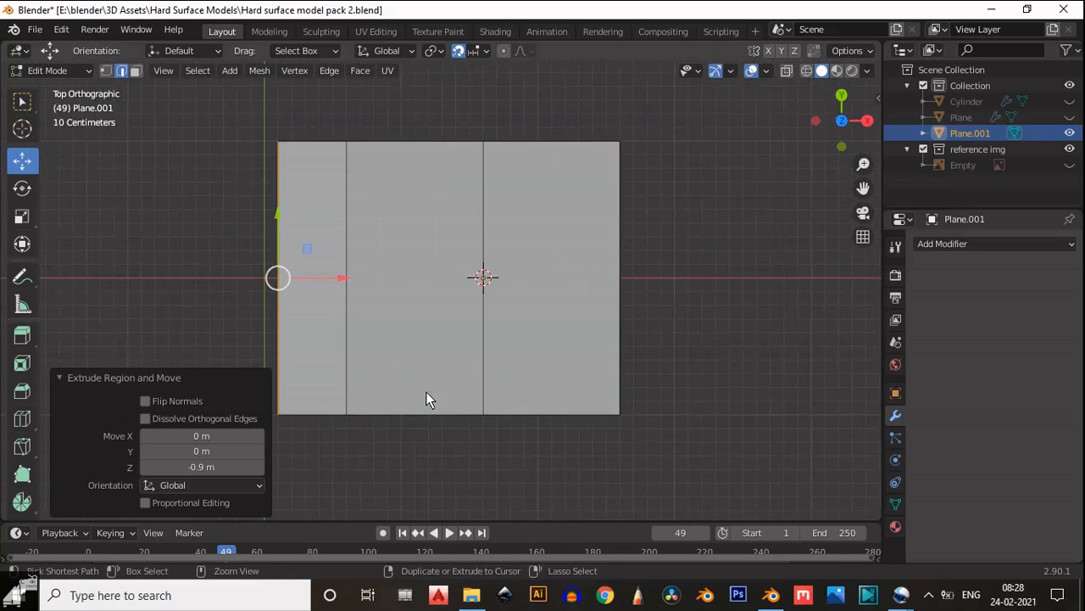
pyautogui.hotkey('ctrl', 'r')
pyautogui.press('2')
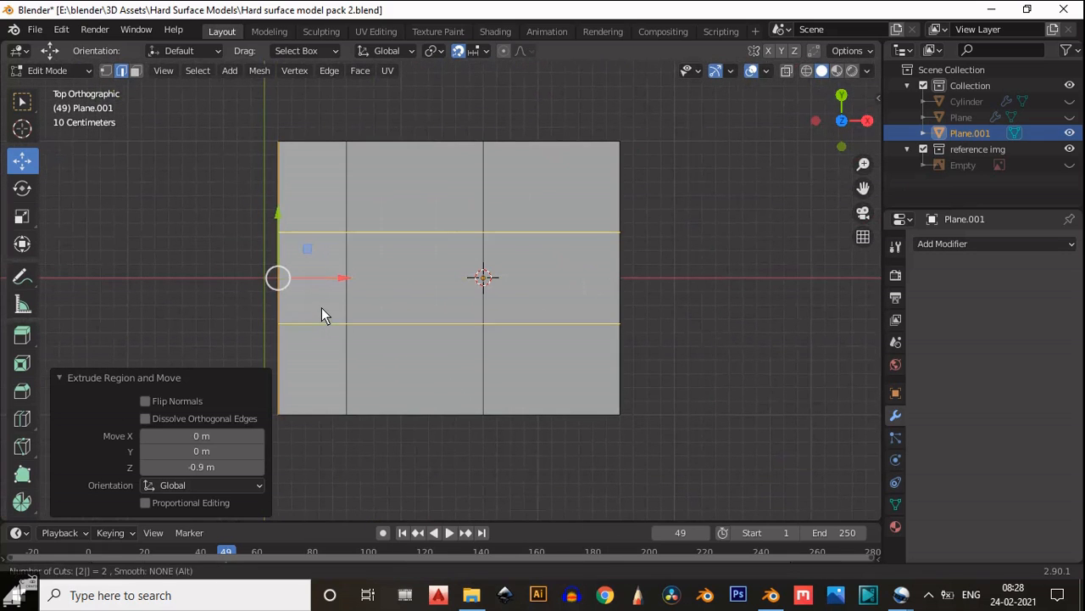
pyautogui.click(321, 307)
pyautogui.rightClick(321, 307)
# Add a loop cut across the flat top and slide it close to the bend above the sloped faces
pyautogui.moveTo(407, 291); pyautogui.dragTo(654, 277, button='middle')
pyautogui.press('g')
pyautogui.press('g')
pyautogui.click(514, 412)
pyautogui.press('g')
pyautogui.press('g')
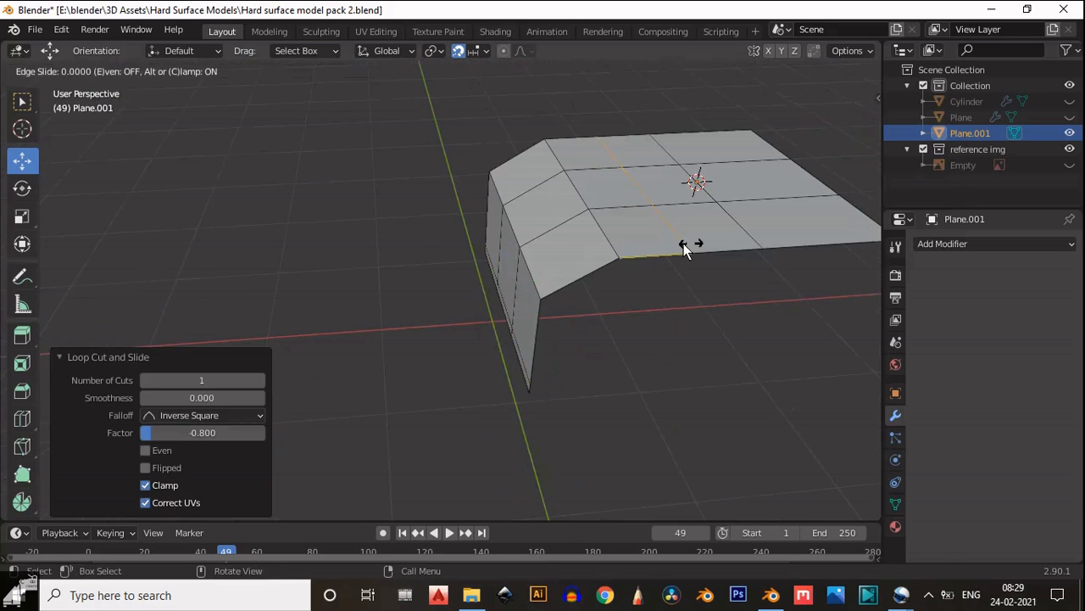
pyautogui.click(651, 254)
# Add a horizontal loop cut to the vertical side and slide it toward the side's lower edge
pyautogui.moveTo(580, 289); pyautogui.dragTo(531, 221, button='middle')
pyautogui.click(533, 221)
pyautogui.moveTo(430, 358); pyautogui.dragTo(492, 391, button='middle')
pyautogui.moveTo(384, 376)
pyautogui.mouseDown()
pyautogui.moveTo(391, 318)
pyautogui.moveTo(398, 361)
pyautogui.mouseUp()
pyautogui.rightClick(385, 352)
pyautogui.moveTo(445, 410); pyautogui.dragTo(500, 291, button='middle')
pyautogui.press('g')
pyautogui.press('g')
pyautogui.click(588, 343)
# Delete the middle-strip faces of the slope and upper vertical side to open a notch
pyautogui.moveTo(499, 233); pyautogui.dragTo(463, 468)
pyautogui.press('x')
pyautogui.click(511, 368)
# Add a loop cut across the flat top beside the notch with a slide factor of 0.6
pyautogui.moveTo(566, 283); pyautogui.dragTo(575, 381, button='middle')
pyautogui.click(842, 126)
pyautogui.press('l')
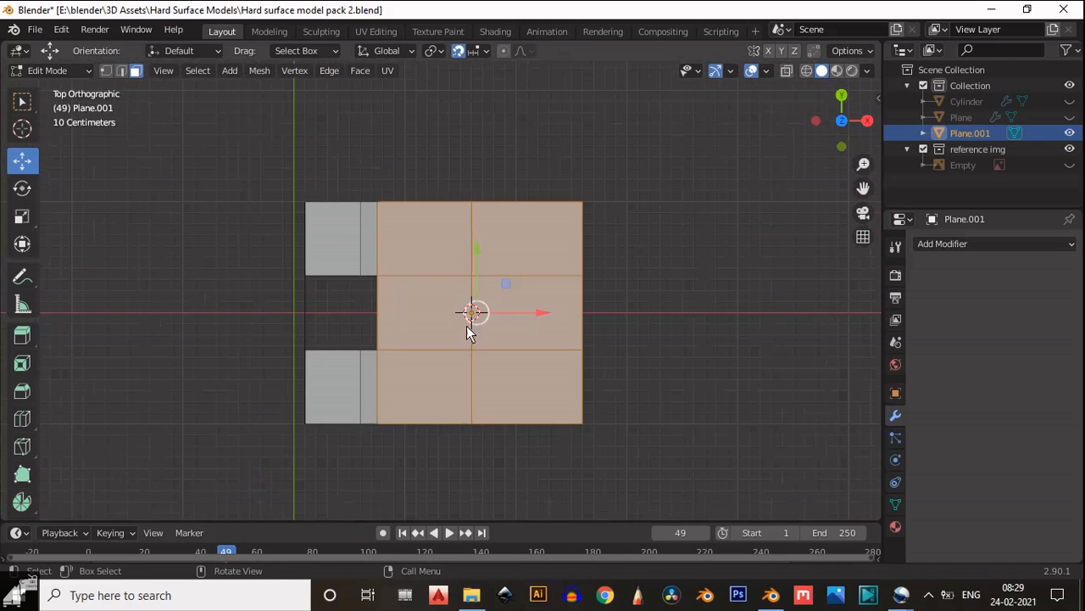
pyautogui.hotkey('ctrl', 'r')
pyautogui.click(410, 214)
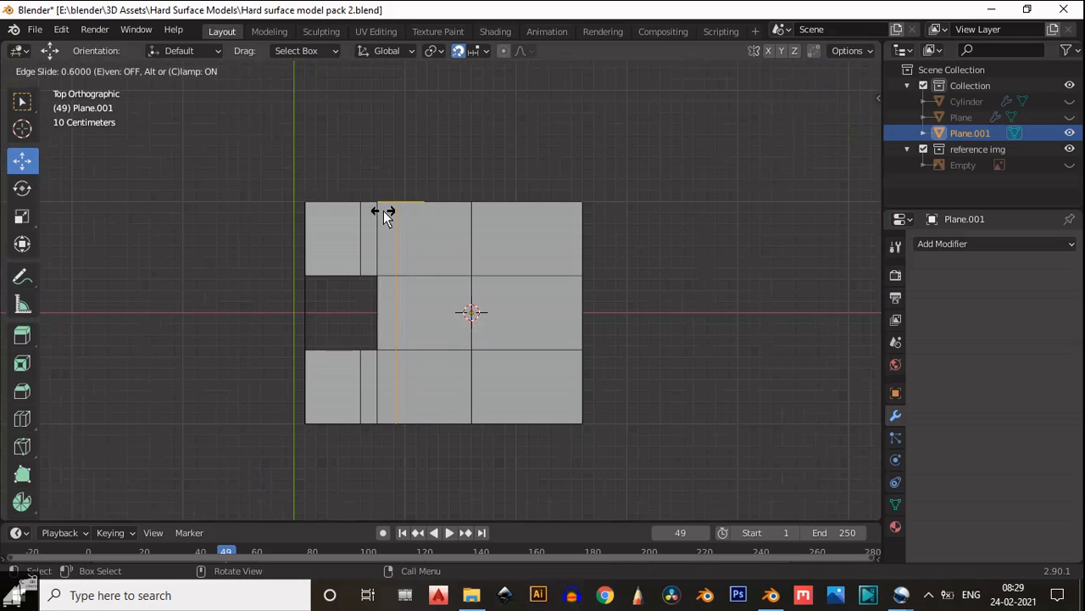
pyautogui.click(383, 210)
# Add a centered loop cut across the half of the flat top opposite the notch
pyautogui.keyDown('shift'); pyautogui.moveTo(427, 230); pyautogui.dragTo(449, 269, button='middle'); pyautogui.keyUp('shift')
pyautogui.scroll(1, 571, 283)
pyautogui.hotkey('ctrl', 'r')
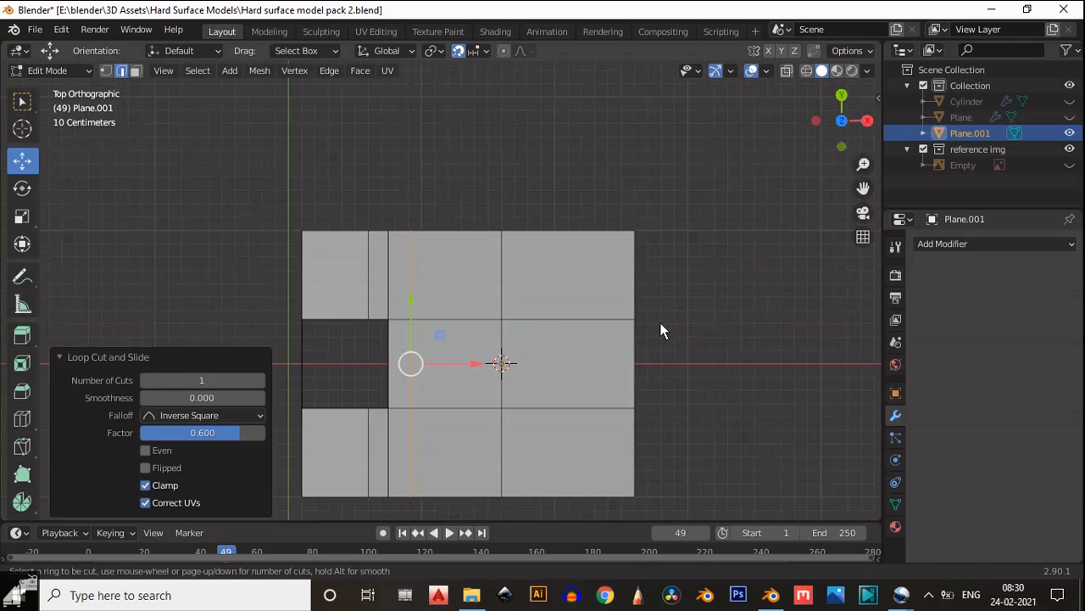
pyautogui.rightClick(738, 267)
pyautogui.keyDown('shift'); pyautogui.moveTo(714, 305); pyautogui.dragTo(698, 301, button='middle'); pyautogui.keyUp('shift')
pyautogui.scroll(1, 605, 284)
pyautogui.hotkey('ctrl', 'r')
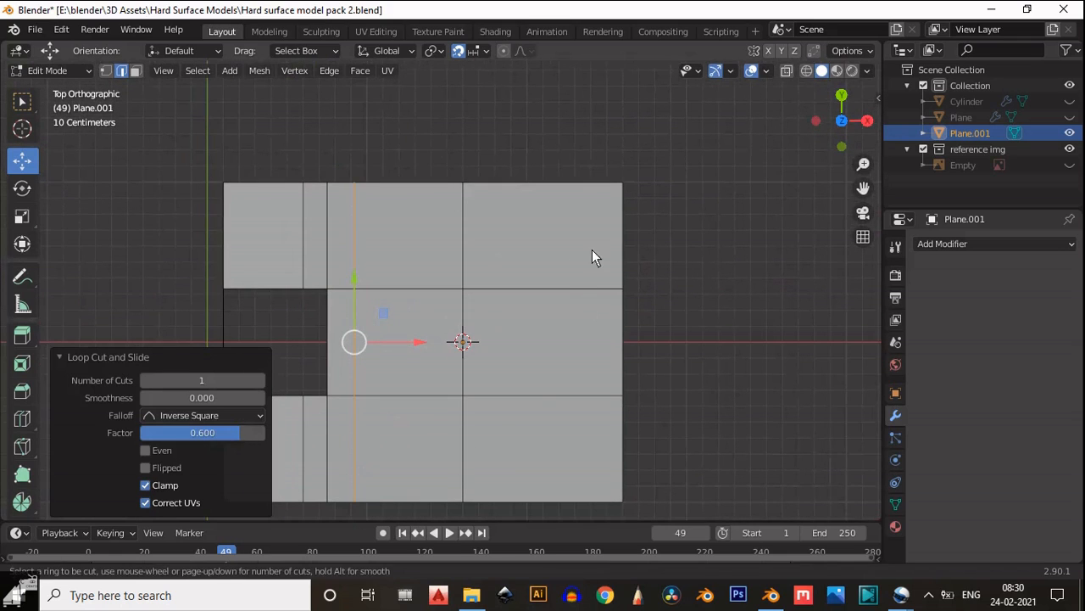
pyautogui.click(567, 289)
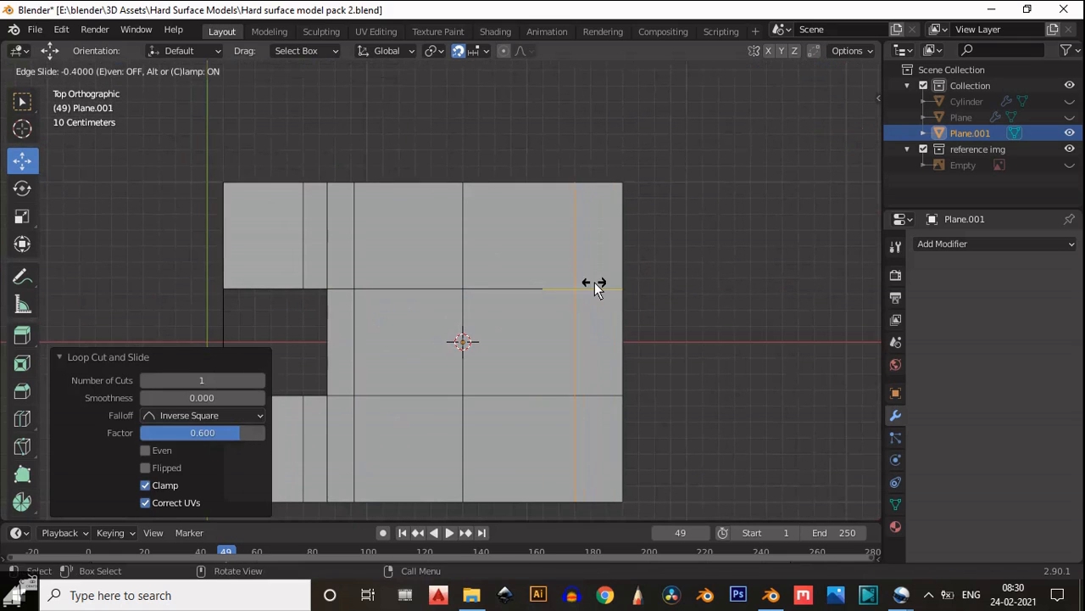
pyautogui.rightClick(594, 283)
# Delete the half of the mesh on the +X side of the center line
pyautogui.moveTo(676, 111); pyautogui.dragTo(505, 538)
pyautogui.keyDown('shift'); pyautogui.moveTo(574, 348); pyautogui.dragTo(558, 237, button='middle'); pyautogui.keyUp('shift')
pyautogui.press('x')
pyautogui.click(557, 219)
# Symmetrize the whole mesh from -X to +X
pyautogui.scroll(-2, 531, 253)
pyautogui.keyDown('shift'); pyautogui.moveTo(479, 169); pyautogui.dragTo(555, 236, button='middle'); pyautogui.keyUp('shift')
pyautogui.scroll(1, 555, 236)
pyautogui.press('a')
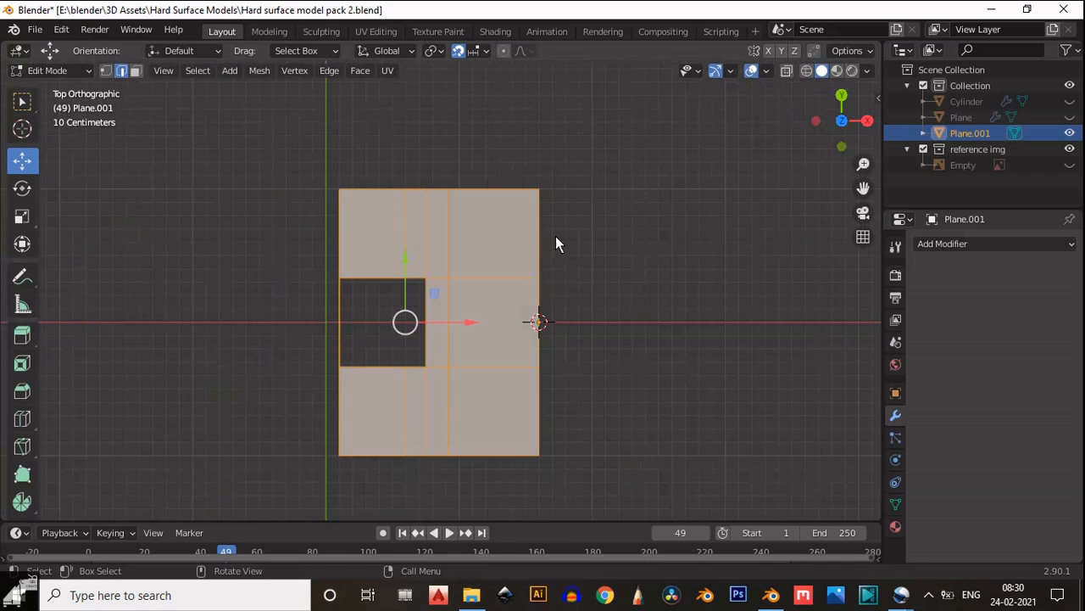
pyautogui.click(252, 72)
pyautogui.click(330, 294)
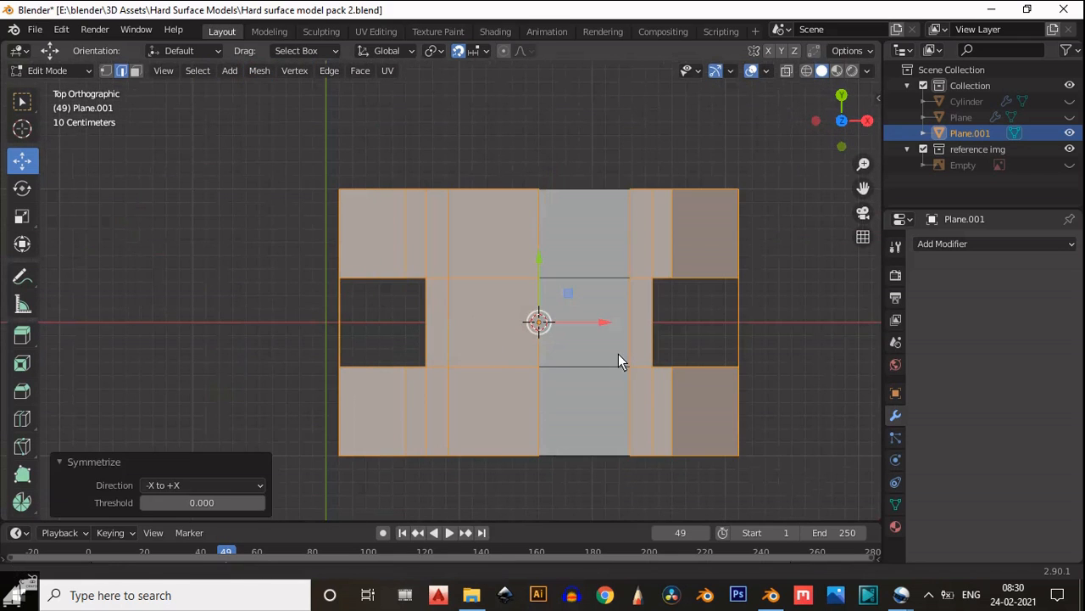
# Inspect the symmetrized shape in orthographic view from an angle and from above
pyautogui.scroll(2, 581, 348)
pyautogui.press('KP_5')
pyautogui.moveTo(578, 351); pyautogui.dragTo(604, 246, button='middle')
pyautogui.press('Tab')
pyautogui.press('Tab')
pyautogui.click(843, 113)
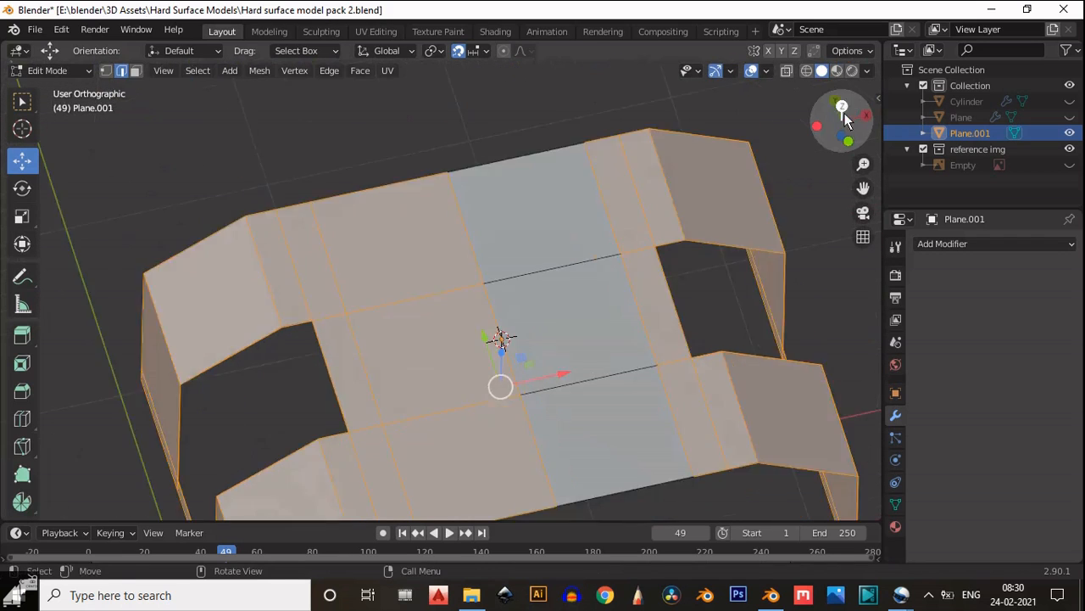
pyautogui.scroll(-2, 570, 246)
pyautogui.scroll(1, 569, 257)
# Try a centered loop cut along the upper outer strip, moved about 0.12 m along Y
pyautogui.hotkey('ctrl', 'r')
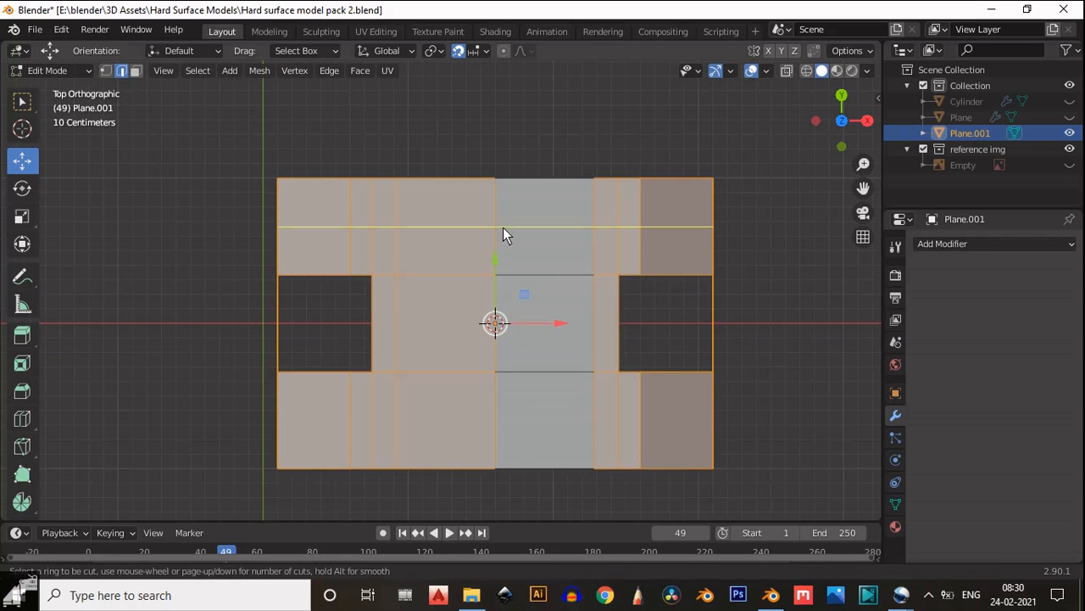
pyautogui.click(518, 201)
pyautogui.rightClick(519, 197)
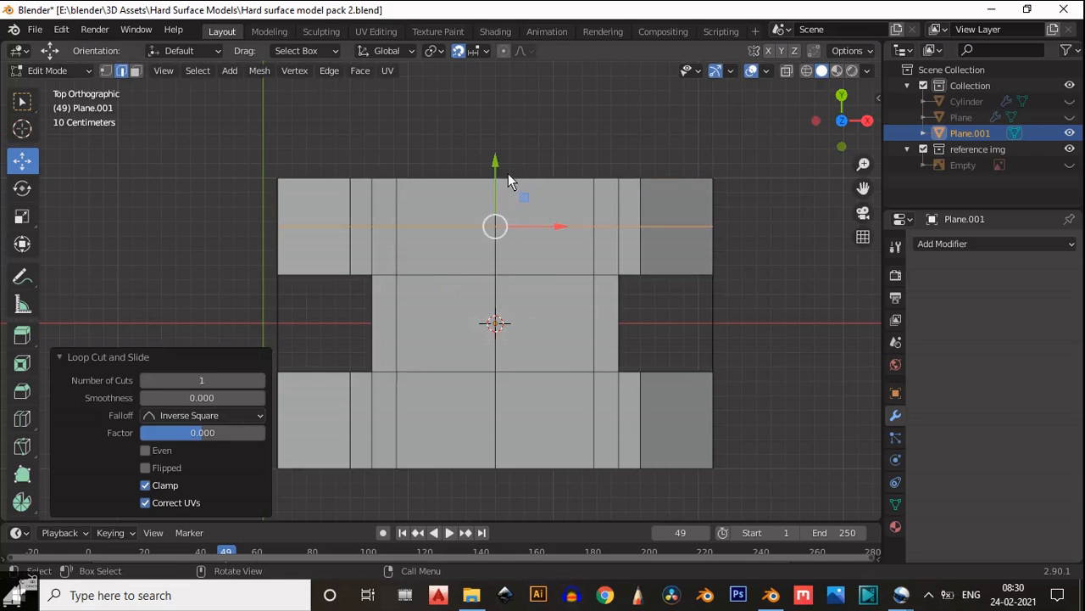
pyautogui.press('g')
pyautogui.press('y')
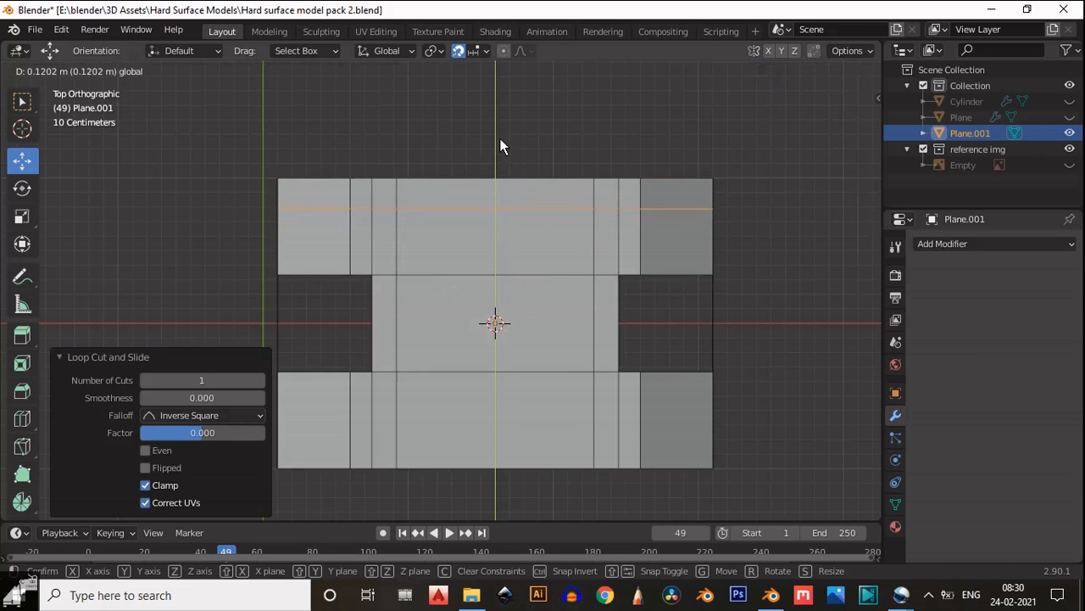
pyautogui.click(500, 141)
pyautogui.scroll(1, 526, 322)
pyautogui.press('a')
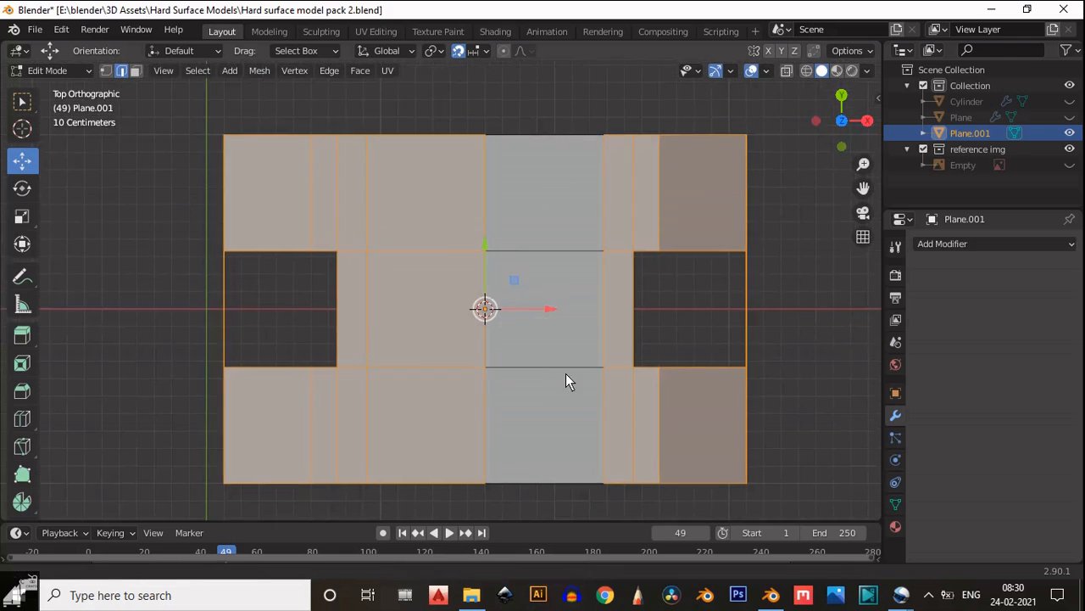
# Try dissolving the four central edges that border the middle strip on both sides
pyautogui.scroll(-3, 565, 373)
pyautogui.click(614, 354)
pyautogui.scroll(4, 571, 288)
pyautogui.keyDown('shift'); pyautogui.moveTo(649, 288); pyautogui.dragTo(532, 318, button='middle'); pyautogui.keyUp('shift')
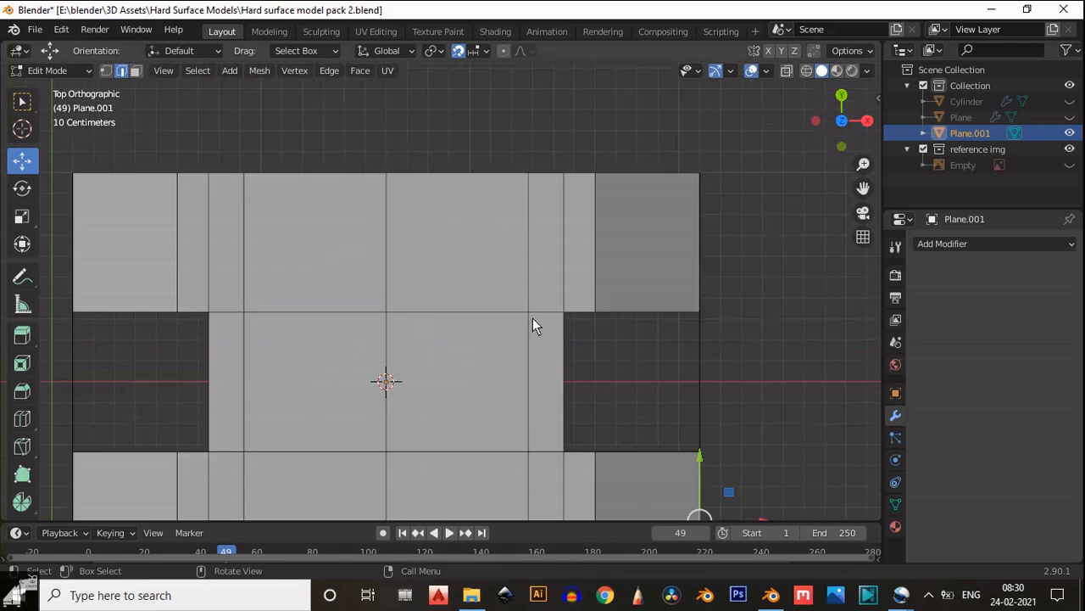
pyautogui.click(433, 316)
pyautogui.click(346, 307)
pyautogui.keyDown('shift'); pyautogui.click(356, 441); pyautogui.keyUp('shift')
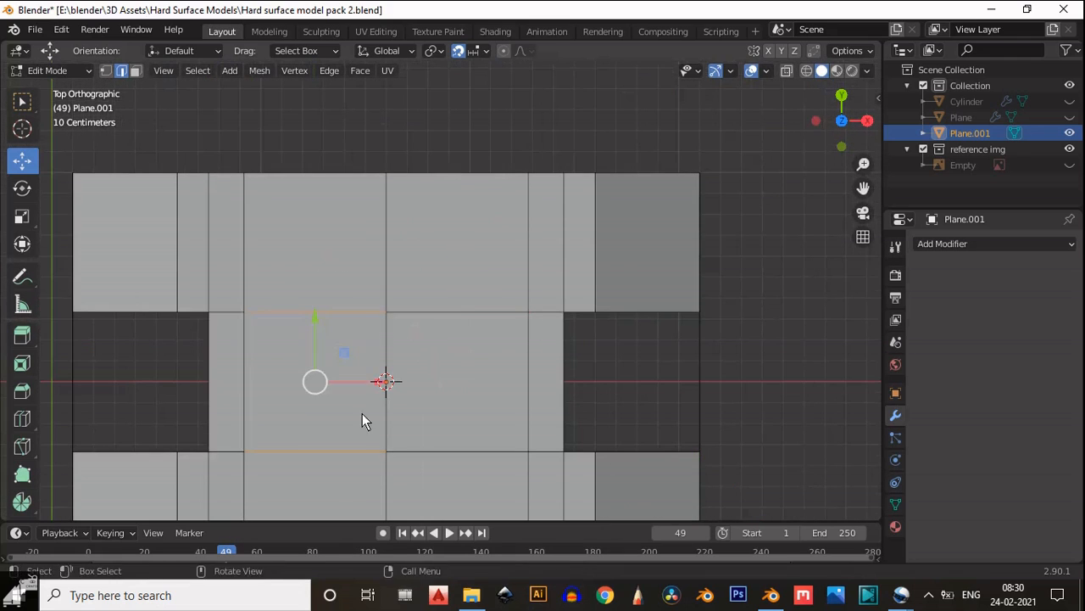
pyautogui.keyDown('shift'); pyautogui.click(424, 449); pyautogui.keyUp('shift')
pyautogui.keyDown('shift'); pyautogui.click(428, 310); pyautogui.keyUp('shift')
pyautogui.hotkey('ctrl', 'x')
pyautogui.keyDown('shift'); pyautogui.moveTo(359, 406); pyautogui.dragTo(407, 347, button='middle'); pyautogui.keyUp('shift')
# Add a centered loop cut along X through the middle strip between the two notches
pyautogui.hotkey('ctrl', 'r')
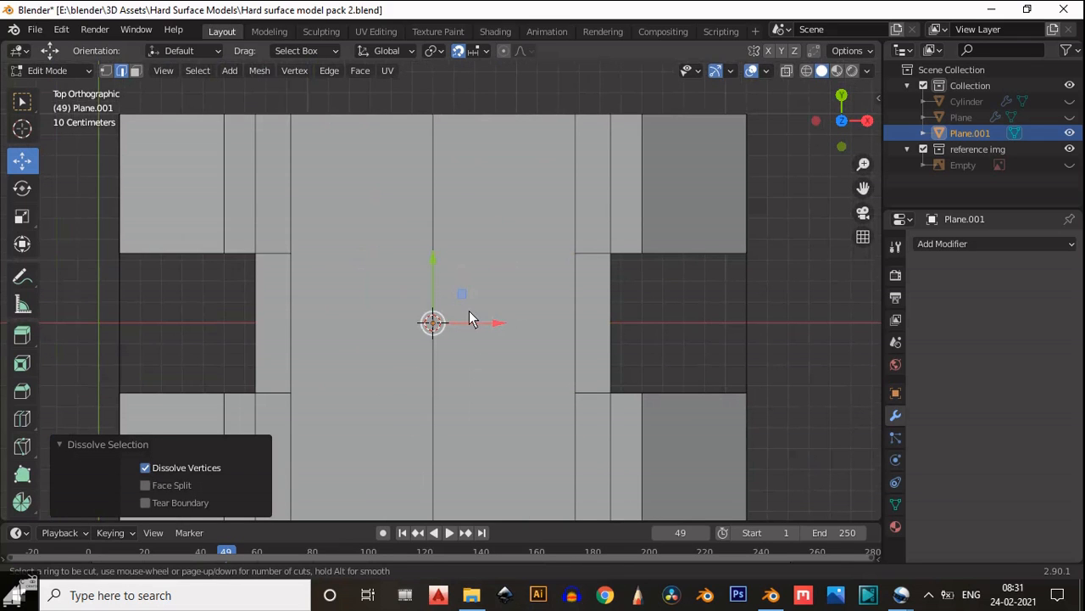
pyautogui.click(461, 336)
pyautogui.rightClick(497, 346)
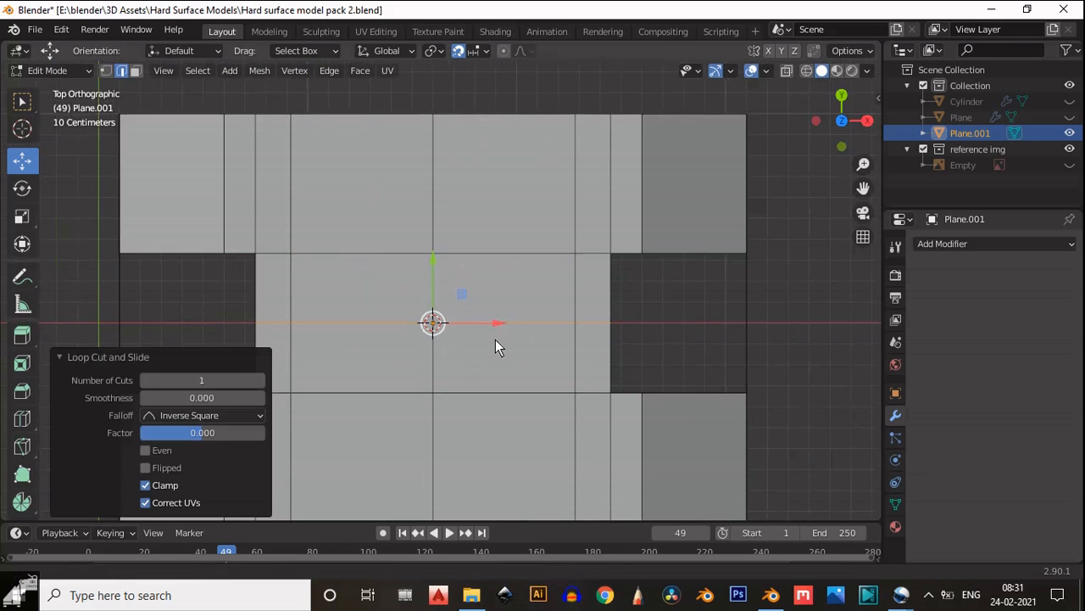
# Try moving the two central edges on the middle strip's upper border about 0.36 m along Y
pyautogui.scroll(-1, 491, 229)
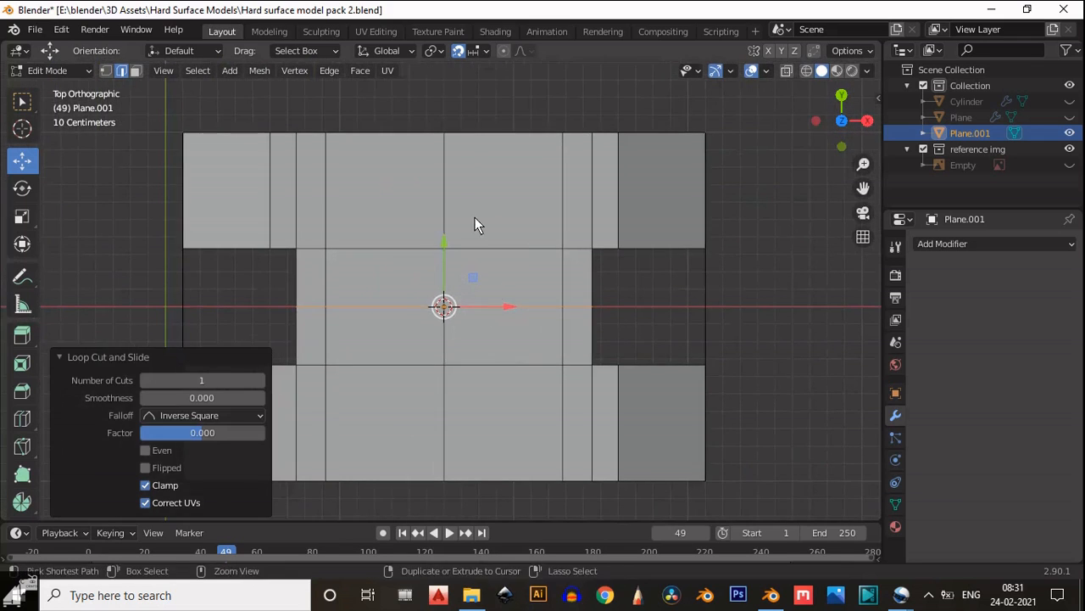
pyautogui.click(456, 248)
pyautogui.keyDown('shift'); pyautogui.click(436, 249); pyautogui.keyUp('shift')
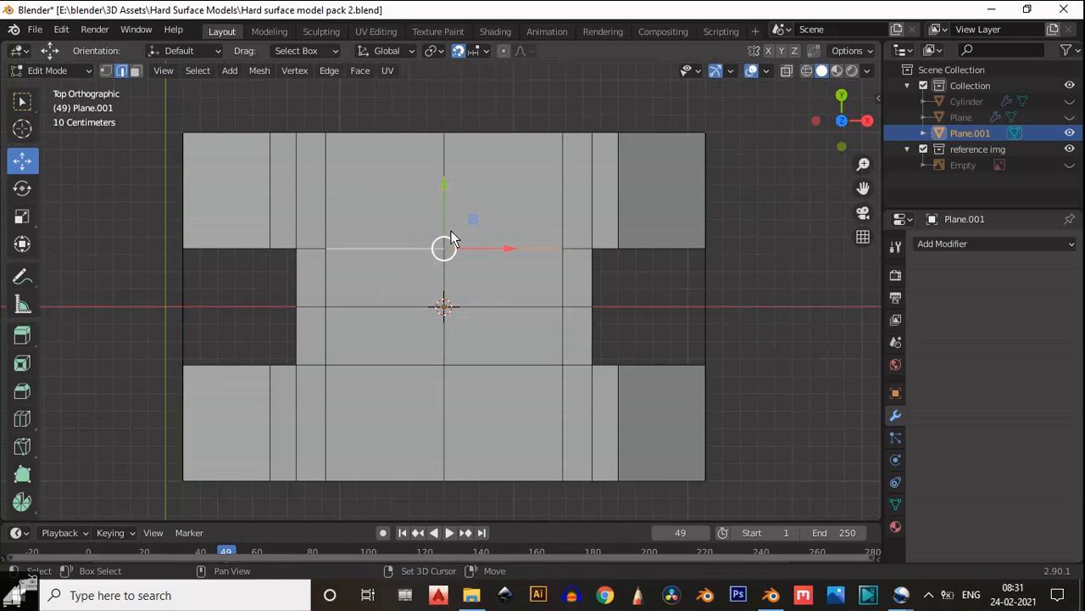
pyautogui.press('g')
pyautogui.moveTo(444, 135); pyautogui.dragTo(444, 135)
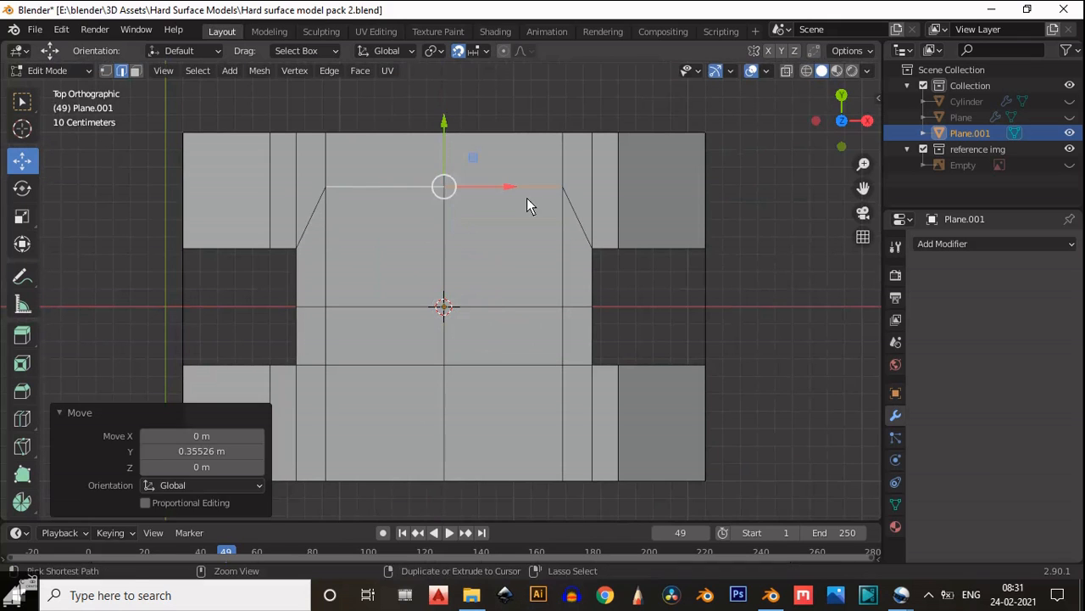
pyautogui.hotkey('ctrl', 'z')
# Add a loop cut along the upper outer strip with factor 0.4 and one along the lower strip with factor -0.2
pyautogui.keyDown('shift'); pyautogui.moveTo(567, 254); pyautogui.dragTo(558, 259, button='middle'); pyautogui.keyUp('shift')
pyautogui.hotkey('ctrl', 'r')
pyautogui.click(457, 197)
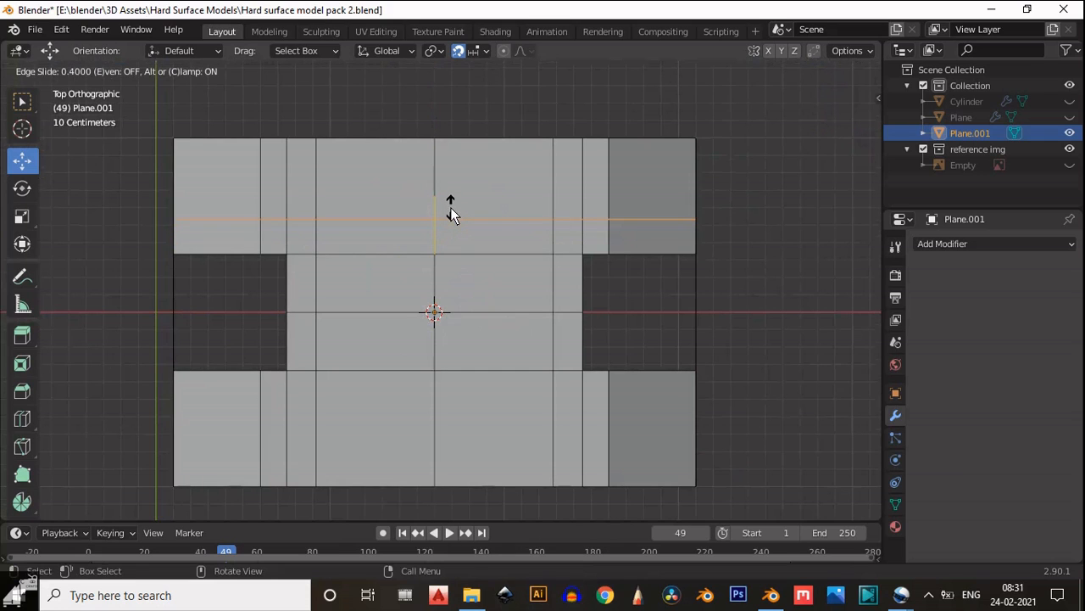
pyautogui.click(450, 207)
pyautogui.keyDown('shift'); pyautogui.moveTo(482, 397); pyautogui.dragTo(491, 310, button='middle'); pyautogui.keyUp('shift')
pyautogui.hotkey('ctrl', 'r')
pyautogui.click(443, 317)
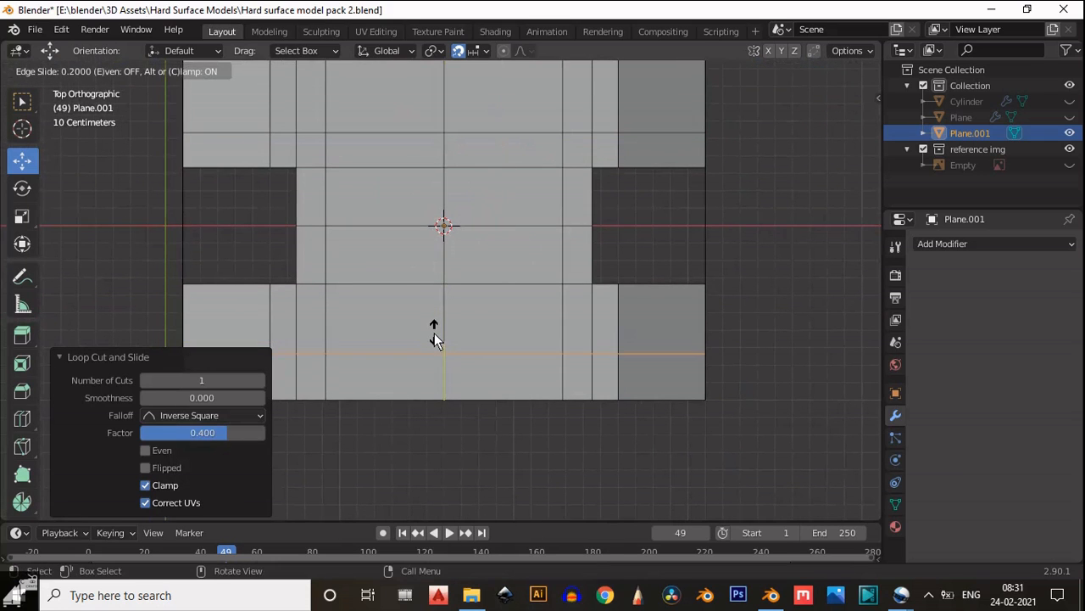
pyautogui.click(438, 309)
pyautogui.keyDown('shift'); pyautogui.moveTo(512, 280); pyautogui.dragTo(549, 388, button='middle'); pyautogui.keyUp('shift')
# Turn off snapping and undo the last two loop cuts on the outer strips
pyautogui.click(458, 51)
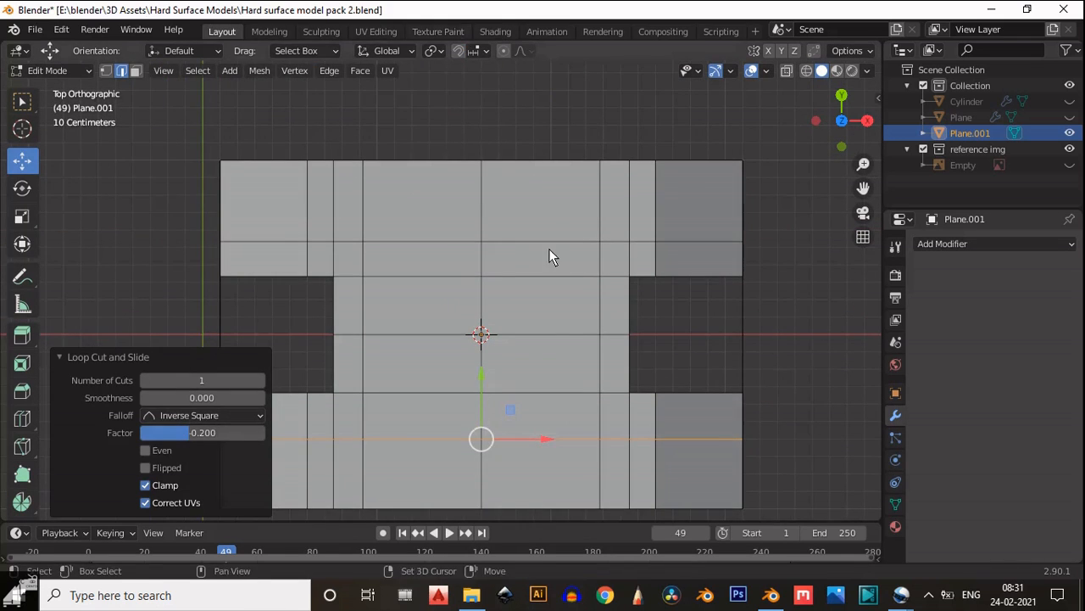
pyautogui.hotkey('ctrl', 'z')
pyautogui.keyDown('shift'); pyautogui.moveTo(549, 248); pyautogui.dragTo(545, 273, button='middle'); pyautogui.keyUp('shift')
pyautogui.hotkey('ctrl', 'z')
# Add one loop cut along each outer strip, both with a slide factor of 0.3
pyautogui.hotkey('ctrl', 'r')
pyautogui.click(500, 232)
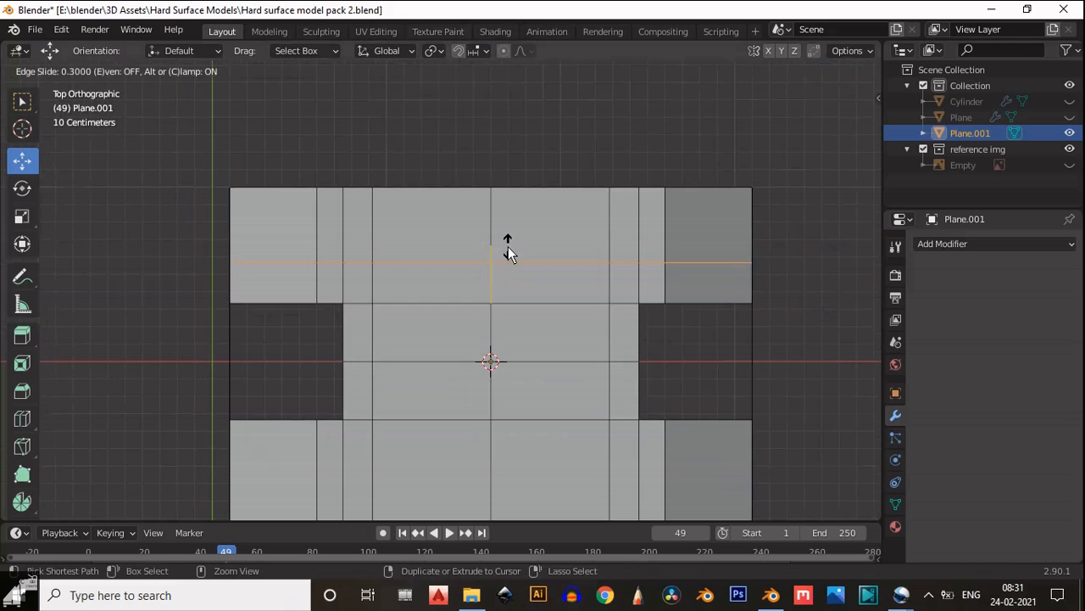
pyautogui.click(508, 245)
pyautogui.keyDown('shift'); pyautogui.moveTo(490, 262); pyautogui.dragTo(483, 145, button='middle'); pyautogui.keyUp('shift')
pyautogui.hotkey('ctrl', 'r')
pyautogui.click(503, 383)
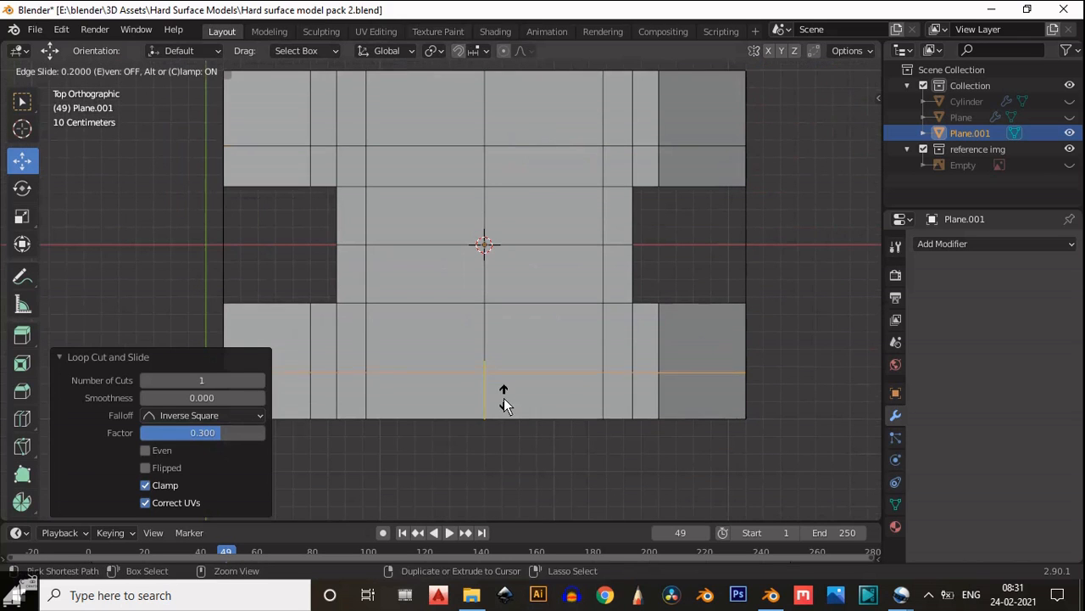
pyautogui.click(508, 402)
pyautogui.keyDown('shift'); pyautogui.moveTo(544, 277); pyautogui.dragTo(543, 347, button='middle'); pyautogui.keyUp('shift')
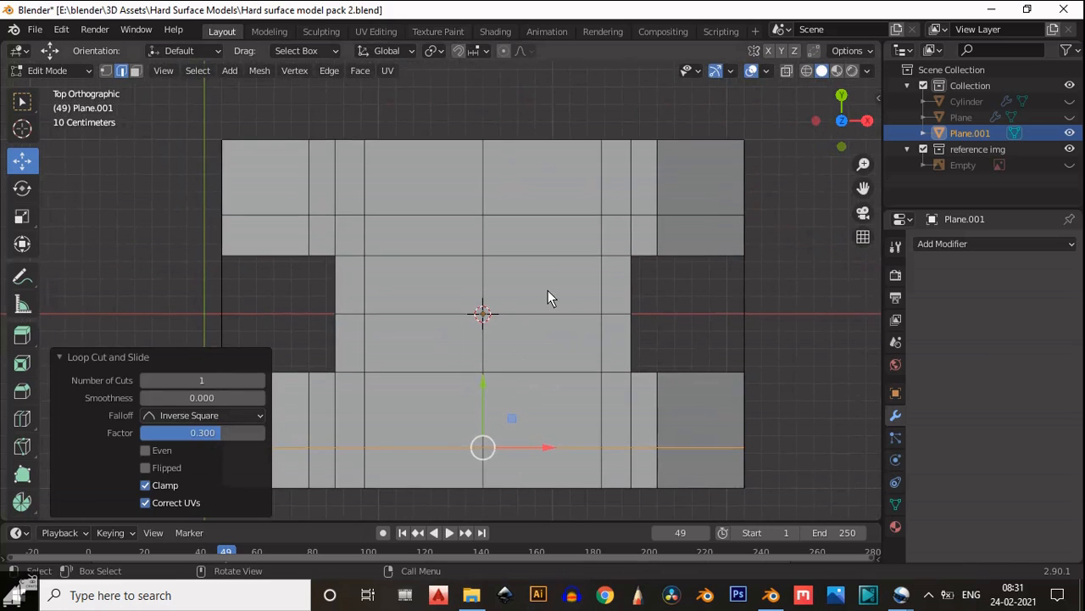
# Dissolve the four horizontal edges crossing the central section in line with the upper and lower edges of the notches
pyautogui.press('3')
pyautogui.moveTo(572, 250); pyautogui.dragTo(546, 269)
pyautogui.press('2')
pyautogui.click(450, 262)
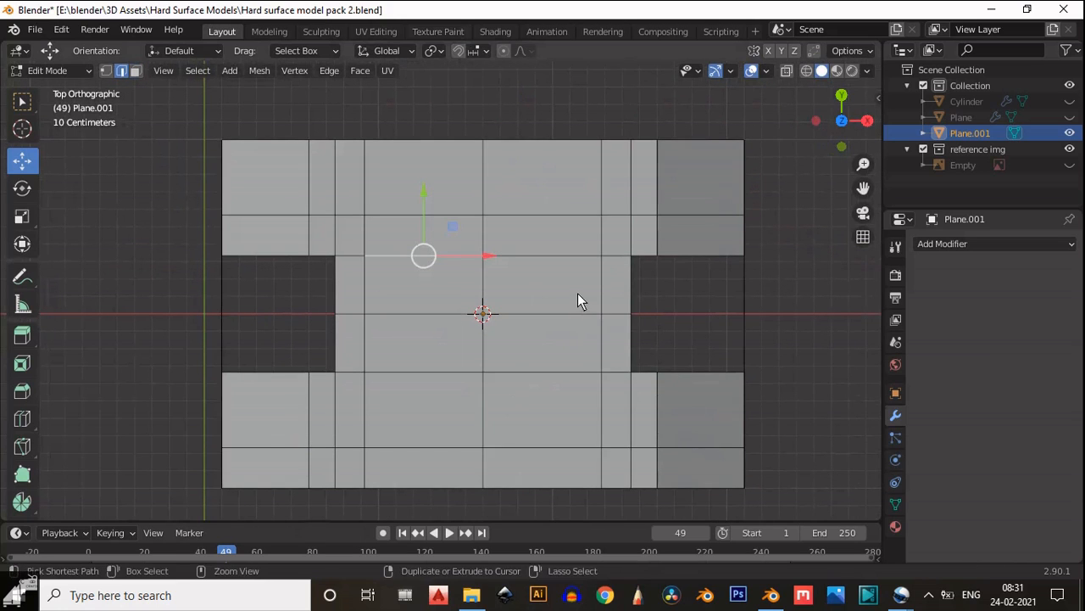
pyautogui.hotkey('ctrl', 'x')
pyautogui.click(550, 259)
pyautogui.hotkey('ctrl', 'x')
pyautogui.click(536, 375)
pyautogui.hotkey('ctrl', 'x')
pyautogui.click(457, 369)
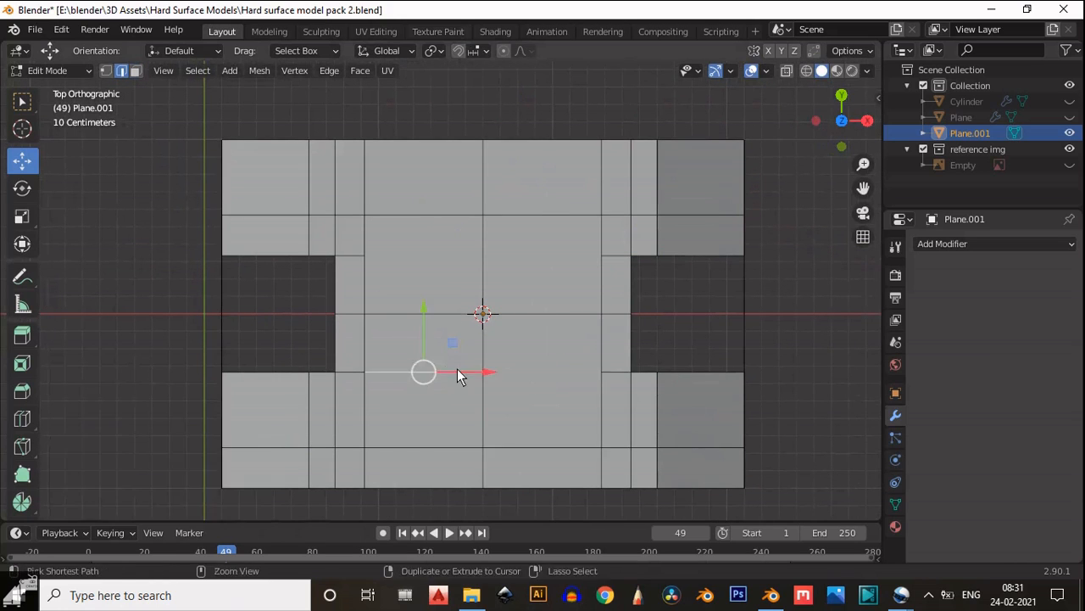
pyautogui.hotkey('ctrl', 'x')
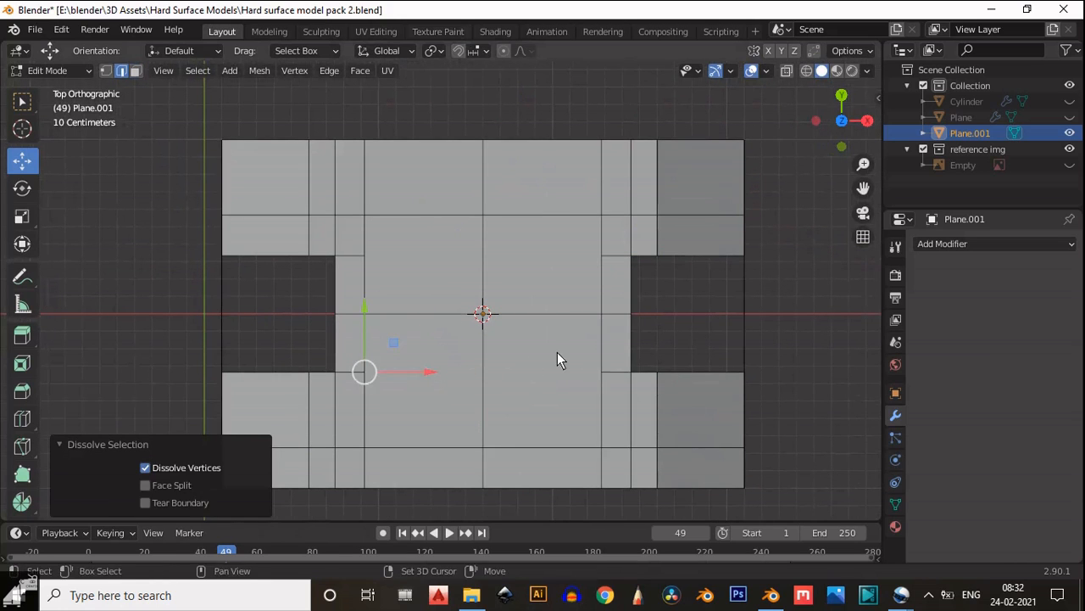
# Move the lower strip's horizontal edge loop along Y towards the centre until it mirrors the upper strip's loop
pyautogui.keyDown('alt'); pyautogui.click(475, 353); pyautogui.keyUp('alt')
pyautogui.keyDown('shift'); pyautogui.moveTo(558, 351); pyautogui.dragTo(474, 318, button='middle'); pyautogui.keyUp('shift')
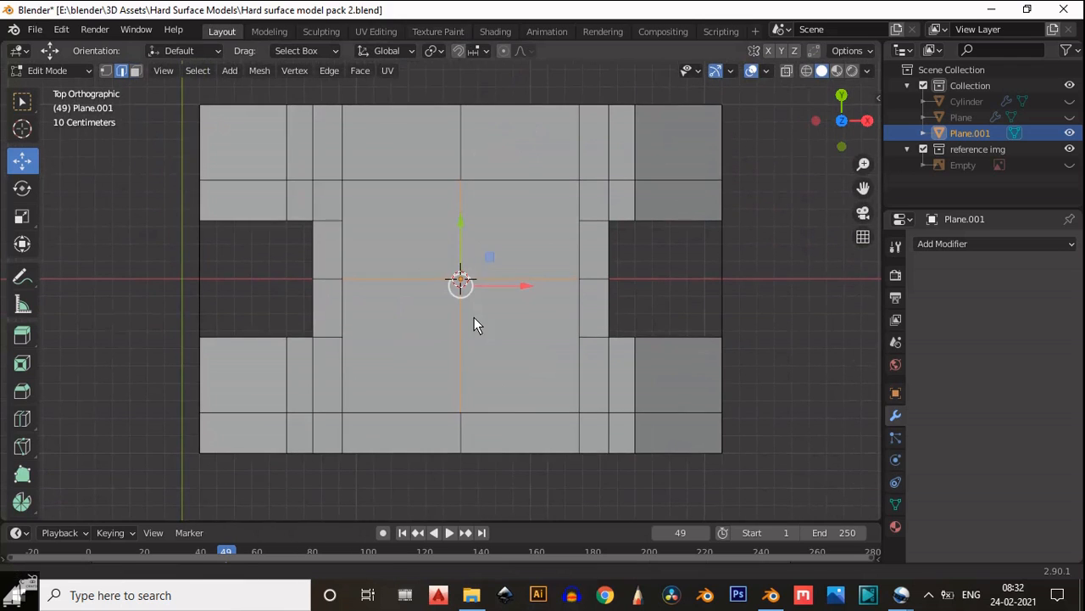
pyautogui.keyDown('alt'); pyautogui.click(412, 405); pyautogui.keyUp('alt')
pyautogui.moveTo(458, 361); pyautogui.dragTo(462, 356)
pyautogui.keyDown('shift'); pyautogui.moveTo(512, 314); pyautogui.dragTo(508, 321, button='middle'); pyautogui.keyUp('shift')
pyautogui.keyDown('ctrl'); pyautogui.moveTo(457, 363); pyautogui.dragTo(462, 346); pyautogui.keyUp('ctrl')
pyautogui.keyDown('shift'); pyautogui.moveTo(539, 313); pyautogui.dragTo(552, 344, button='middle'); pyautogui.keyUp('shift')
pyautogui.keyDown('alt'); pyautogui.click(522, 296); pyautogui.keyUp('alt')
pyautogui.press('3')
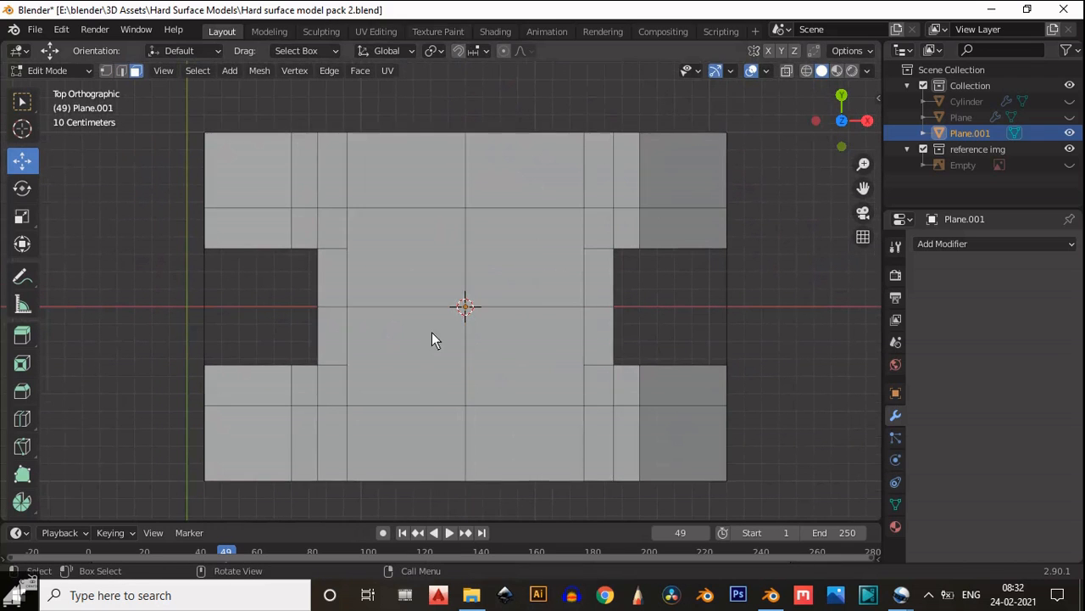
pyautogui.moveTo(432, 331); pyautogui.dragTo(508, 276)
pyautogui.keyDown('shift'); pyautogui.moveTo(692, 348); pyautogui.dragTo(676, 347, button='middle'); pyautogui.keyUp('shift')
pyautogui.press('i')
pyautogui.rightClick(694, 359)
# Connect the right notch's upper corner vertex diagonally to the nearby loop intersection on the central section
pyautogui.scroll(3, 589, 259)
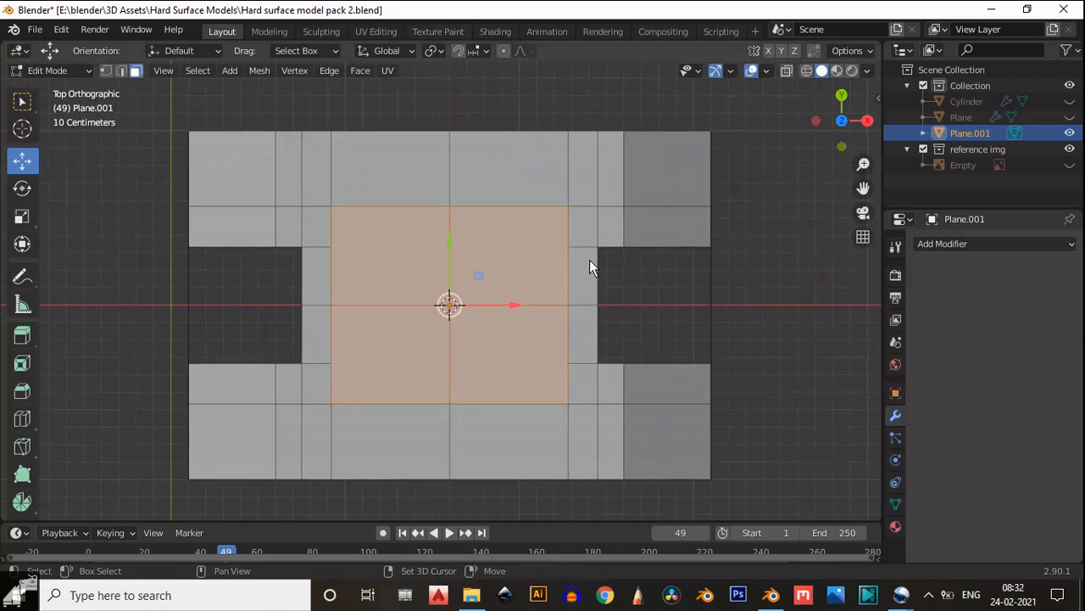
pyautogui.keyDown('shift'); pyautogui.moveTo(646, 299); pyautogui.dragTo(533, 312, button='middle'); pyautogui.keyUp('shift')
pyautogui.press('1')
pyautogui.click(530, 320)
pyautogui.rightClick(499, 252)
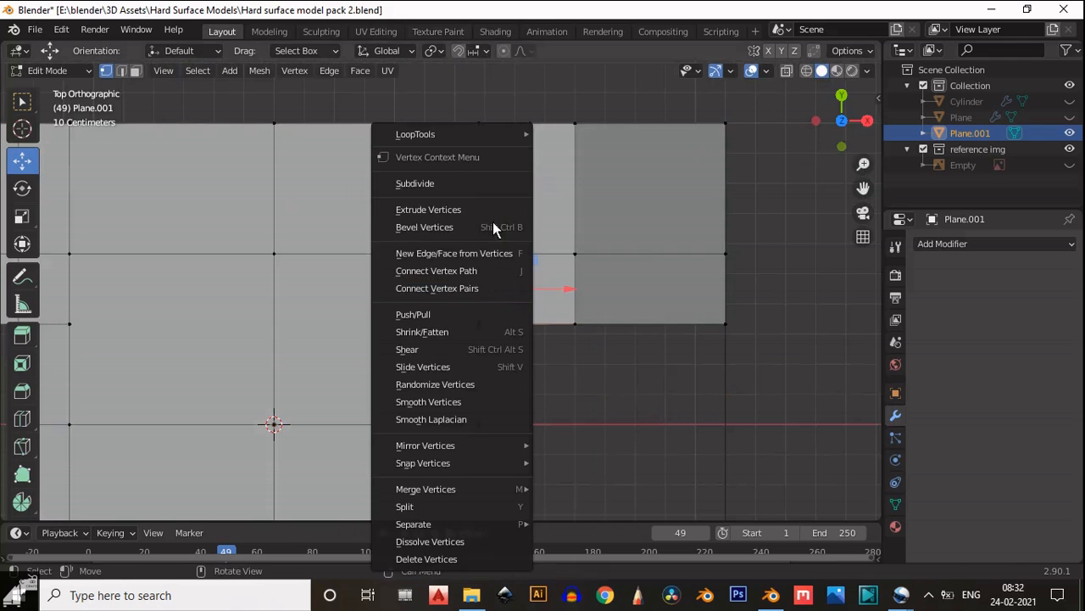
pyautogui.click(494, 287)
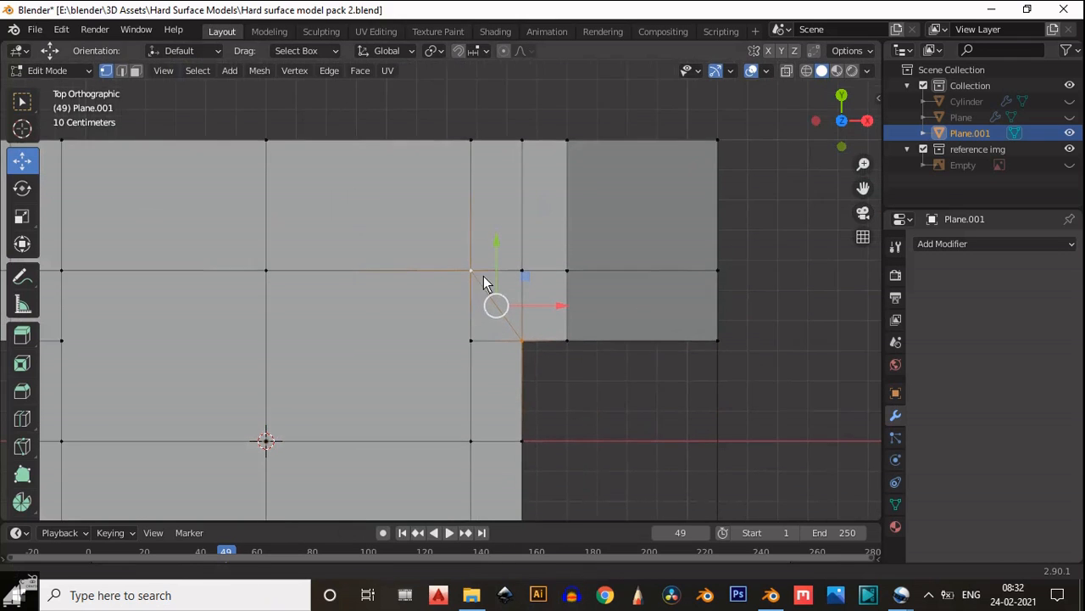
# Try dissolving the short edges around the new diagonal at the right notch's upper corner and inspect the mesh
pyautogui.hotkey('ctrl', 'x')
pyautogui.keyDown('shift'); pyautogui.scroll(2, 521, 280); pyautogui.keyUp('shift')
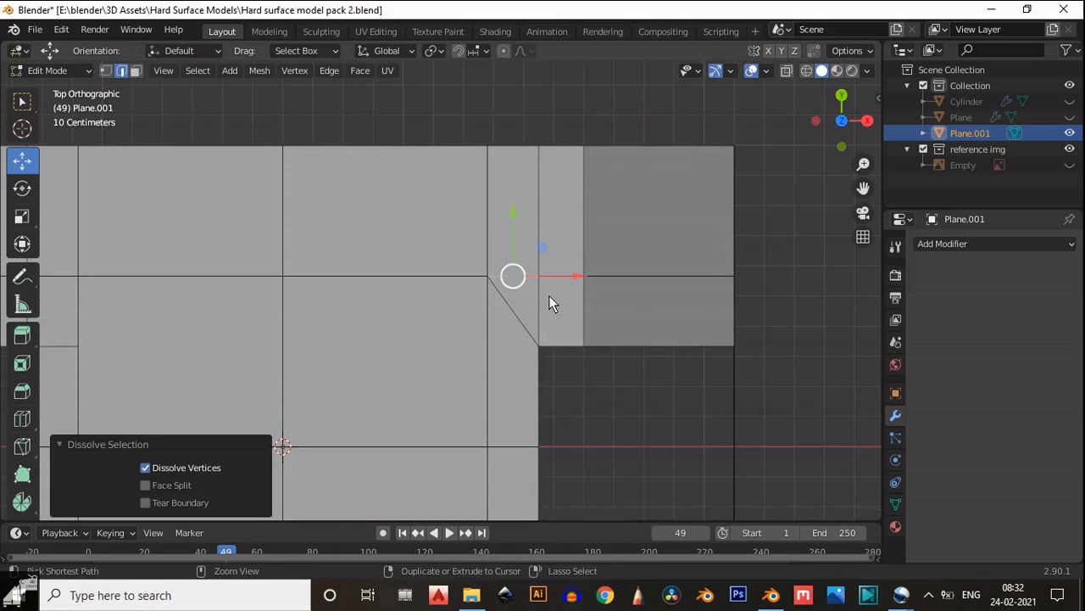
pyautogui.moveTo(553, 309); pyautogui.dragTo(696, 230, button='middle')
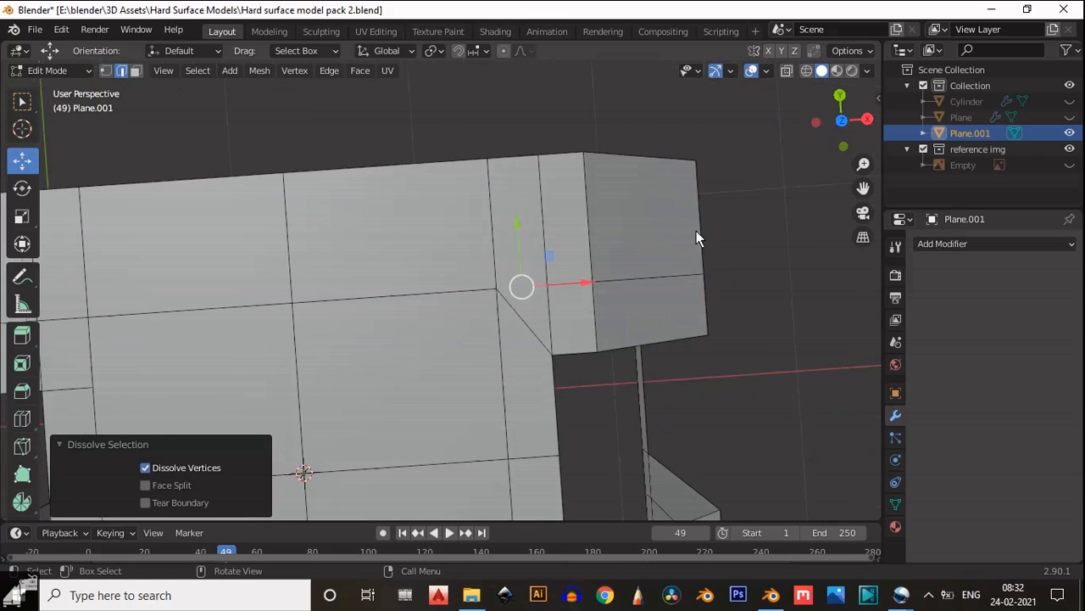
pyautogui.press('ctrl+KP_7')
pyautogui.click(840, 121)
pyautogui.scroll(-3, 501, 283)
pyautogui.keyDown('shift'); pyautogui.moveTo(411, 343); pyautogui.dragTo(444, 288, button='middle'); pyautogui.keyUp('shift')
# Undo the edge dissolves around the right notch's upper corner, keeping the diagonal edge
pyautogui.hotkey('ctrl', 'z')
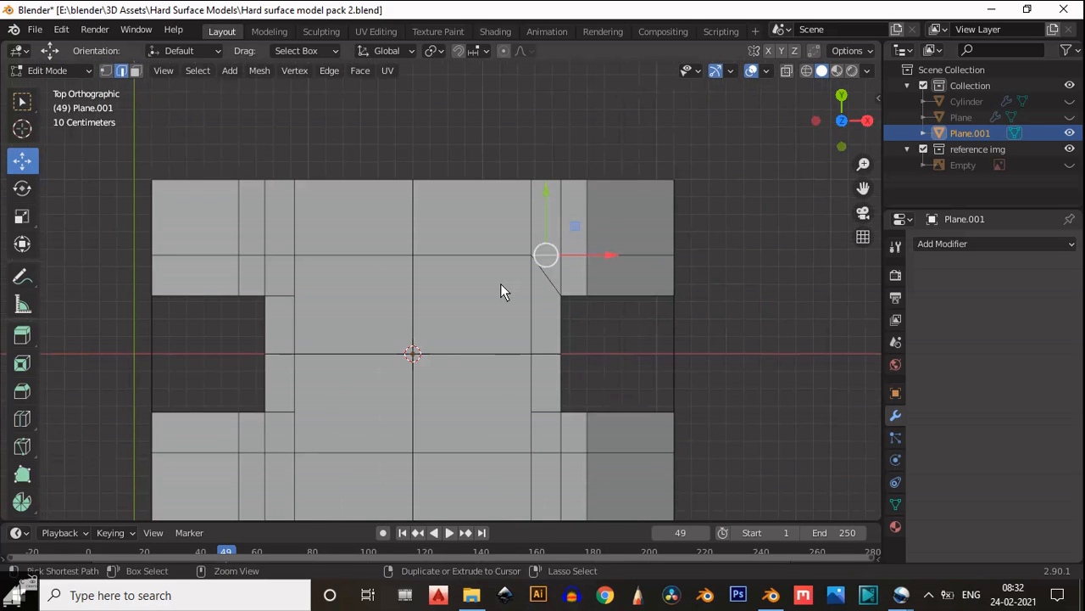
pyautogui.scroll(-1, 445, 287)
pyautogui.scroll(5, 524, 306)
pyautogui.keyDown('shift'); pyautogui.moveTo(524, 305); pyautogui.dragTo(479, 428, button='middle'); pyautogui.keyUp('shift')
pyautogui.hotkey('ctrl', 'z')
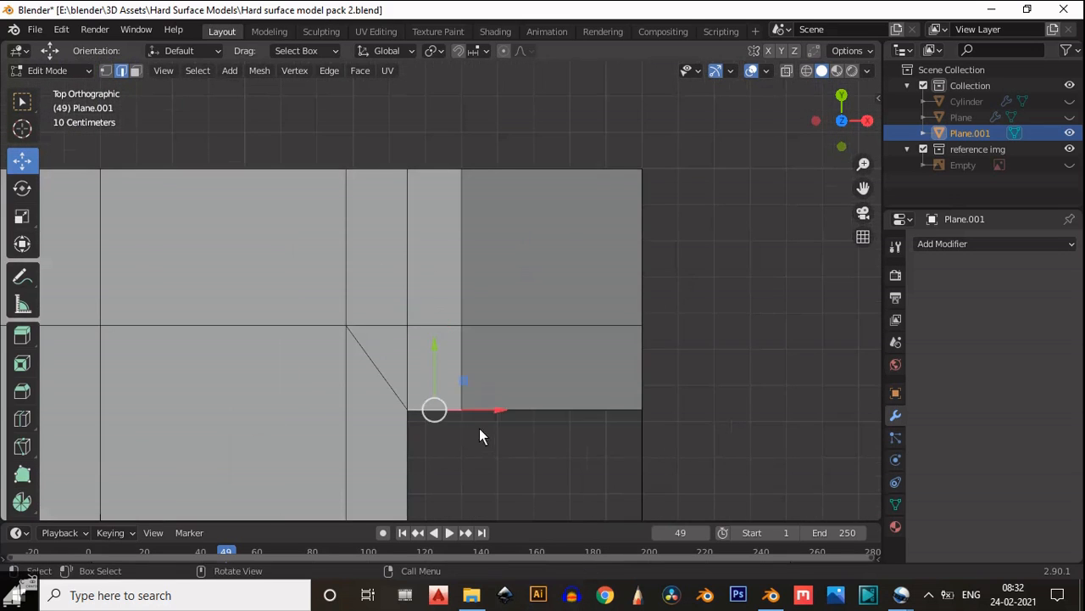
pyautogui.hotkey('ctrl', 'z')
pyautogui.hotkey('ctrl', 'z')
# Dissolve the short horizontal edge beside the right notch's upper corner and the vertical edges above that corner
pyautogui.click(402, 356)
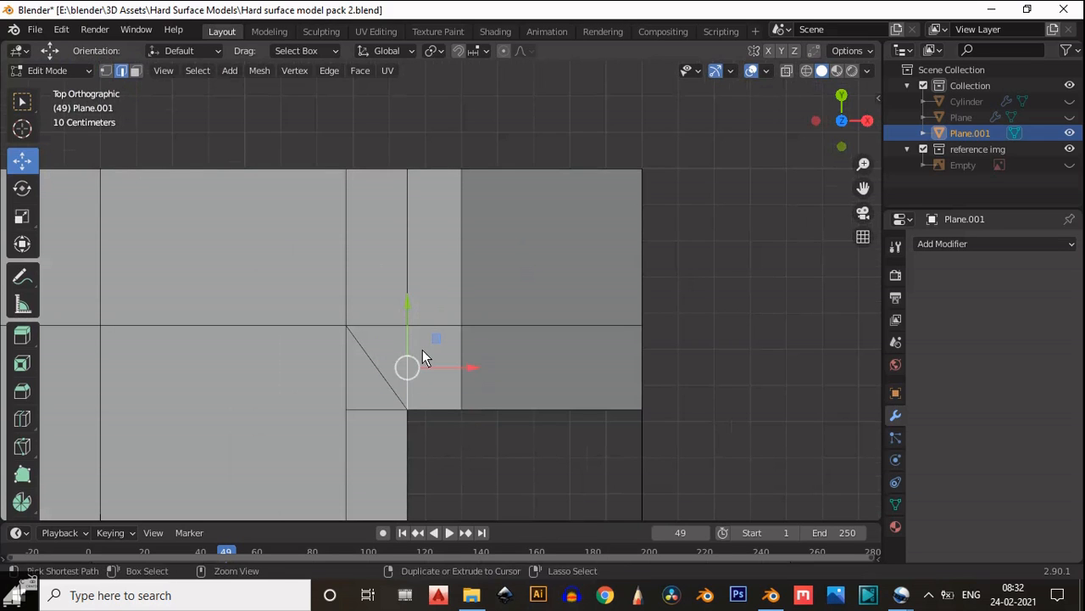
pyautogui.keyDown('shift'); pyautogui.click(370, 409); pyautogui.keyUp('shift')
pyautogui.hotkey('ctrl', 'x')
pyautogui.keyDown('shift'); pyautogui.moveTo(393, 284); pyautogui.dragTo(424, 327, button='middle'); pyautogui.keyUp('shift')
pyautogui.hotkey('ctrl', 'z')
pyautogui.click(444, 311)
pyautogui.hotkey('ctrl', 'x')
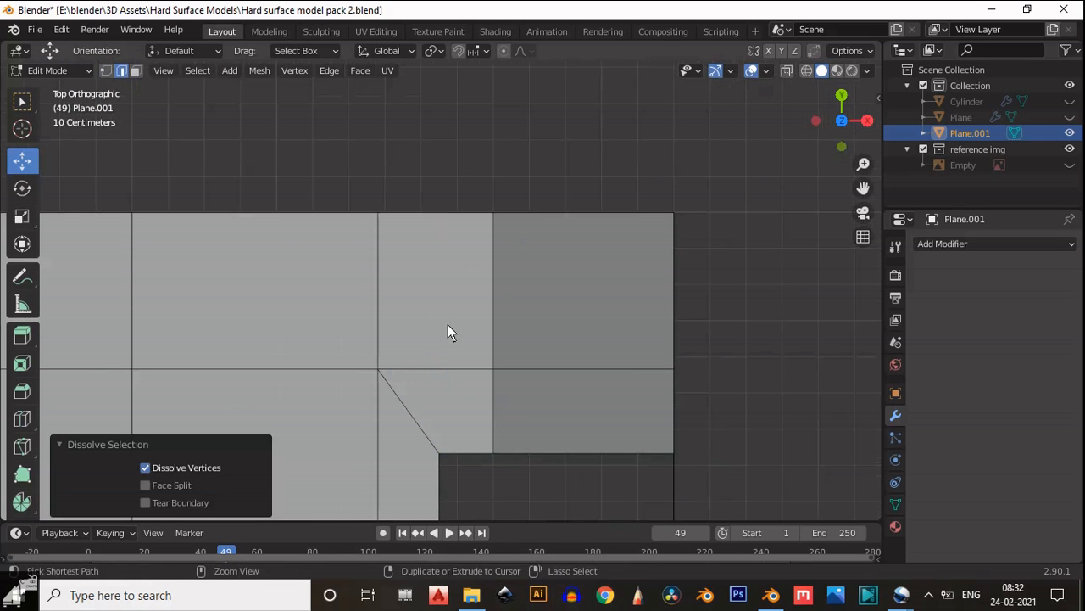
pyautogui.scroll(-3, 437, 356)
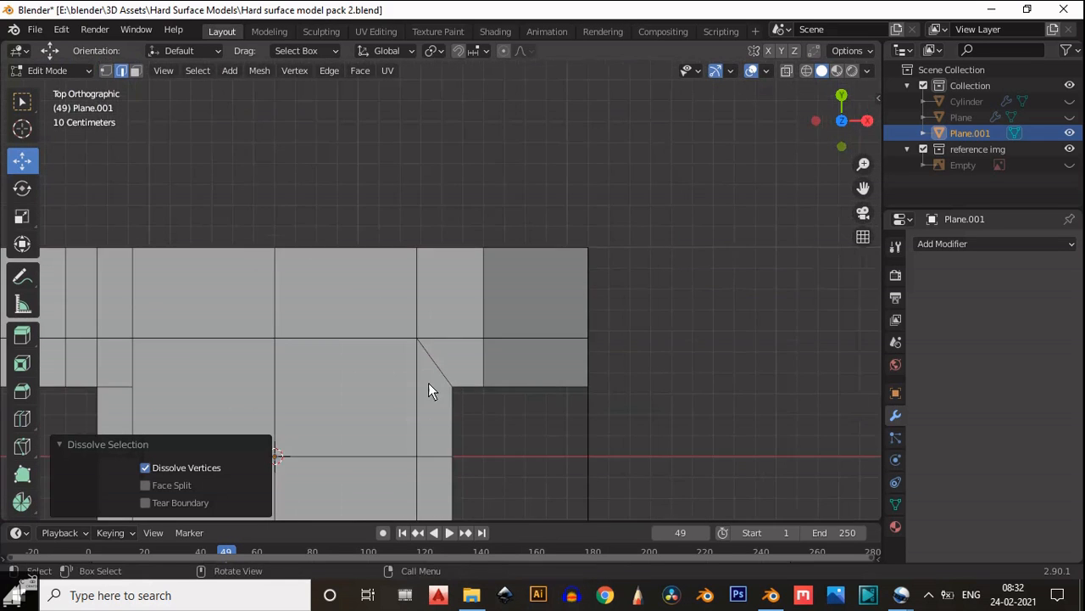
pyautogui.moveTo(428, 382); pyautogui.dragTo(461, 376, button='middle')
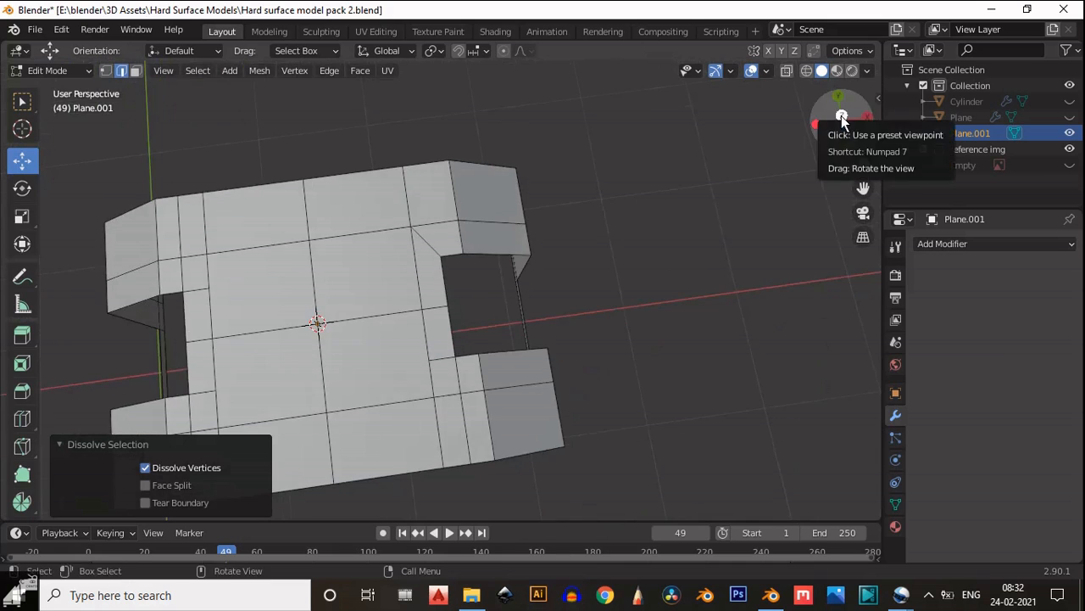
# Connect the left notch's upper corner vertex diagonally to the nearby loop intersection on the central section
pyautogui.click(839, 119)
pyautogui.keyDown('shift'); pyautogui.moveTo(536, 271); pyautogui.dragTo(512, 141, button='middle'); pyautogui.keyUp('shift')
pyautogui.keyDown('shift'); pyautogui.moveTo(578, 395); pyautogui.dragTo(547, 361, button='middle'); pyautogui.keyUp('shift')
pyautogui.scroll(-1, 539, 363)
pyautogui.press('1')
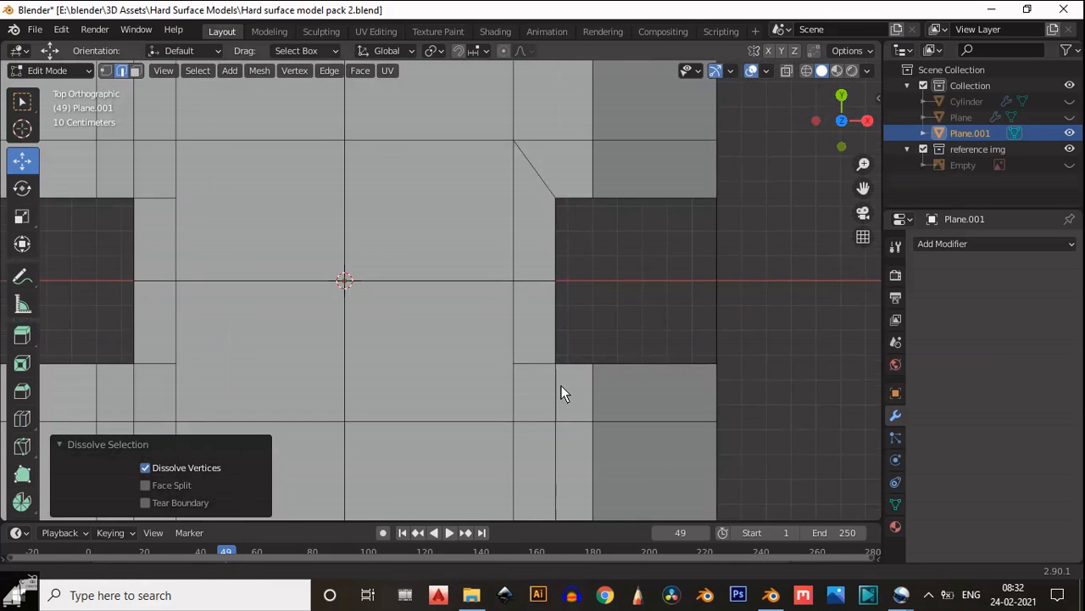
pyautogui.click(524, 331)
pyautogui.scroll(4, 432, 339)
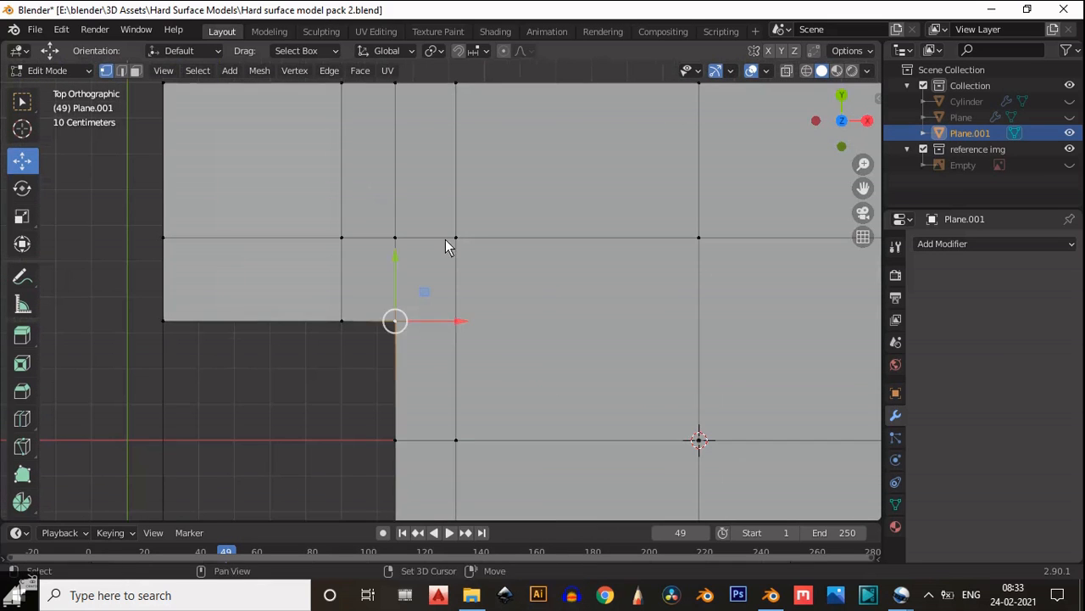
pyautogui.keyDown('shift'); pyautogui.click(451, 241); pyautogui.keyUp('shift')
pyautogui.rightClick(417, 247)
pyautogui.click(418, 248)
# Dissolve the short vertical and horizontal edges enclosing the diagonal at the left notch's upper corner
pyautogui.keyDown('shift'); pyautogui.moveTo(439, 314); pyautogui.dragTo(439, 331, button='middle'); pyautogui.keyUp('shift')
pyautogui.press('2')
pyautogui.click(394, 283)
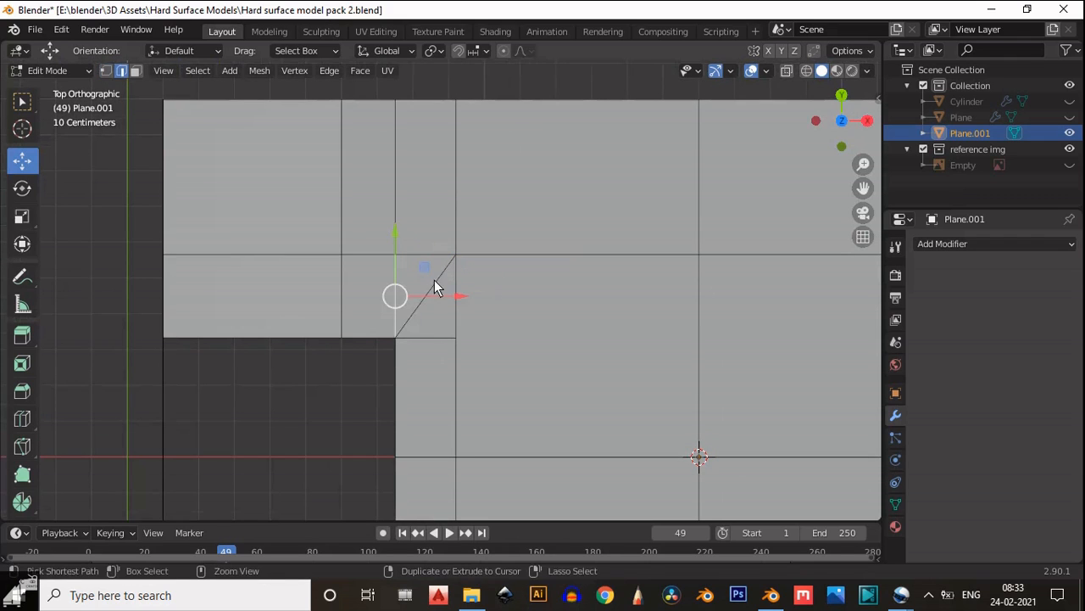
pyautogui.hotkey('ctrl', 'x')
# Connect the left notch's lower corner vertex diagonally to the nearby loop intersection on the central section
pyautogui.scroll(-1, 448, 322)
pyautogui.keyDown('shift'); pyautogui.moveTo(428, 475); pyautogui.dragTo(441, 168, button='middle'); pyautogui.keyUp('shift')
pyautogui.scroll(1, 433, 270)
pyautogui.press('1')
pyautogui.click(416, 212)
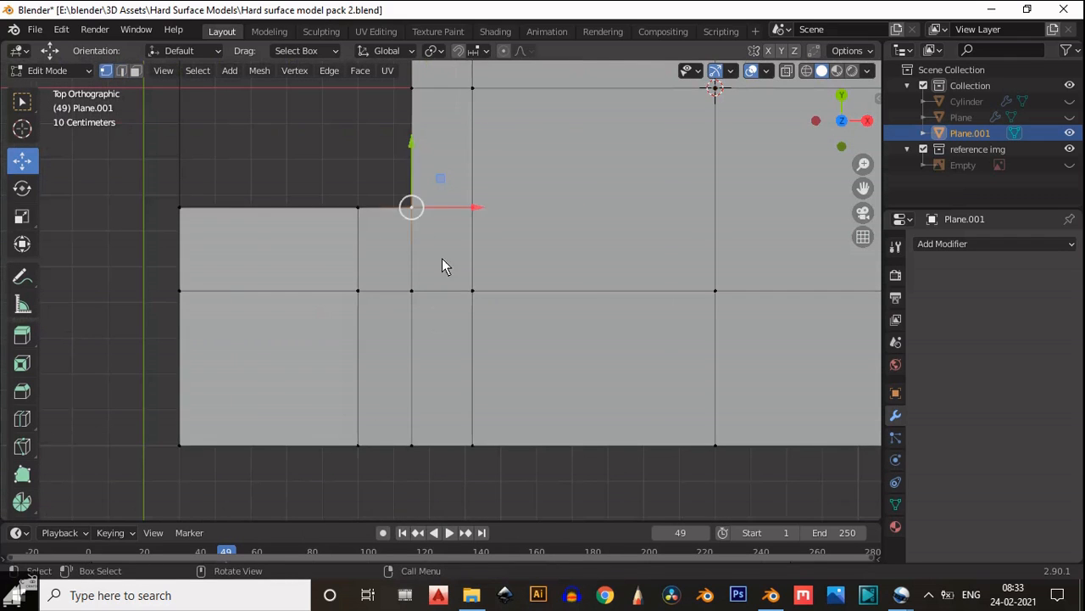
pyautogui.keyDown('shift'); pyautogui.click(466, 284); pyautogui.keyUp('shift')
pyautogui.rightClick(440, 253)
pyautogui.click(439, 257)
# Dissolve the short vertical and horizontal edges enclosing the diagonal at the left notch's lower corner
pyautogui.keyDown('shift'); pyautogui.scroll(2, 449, 279); pyautogui.keyUp('shift')
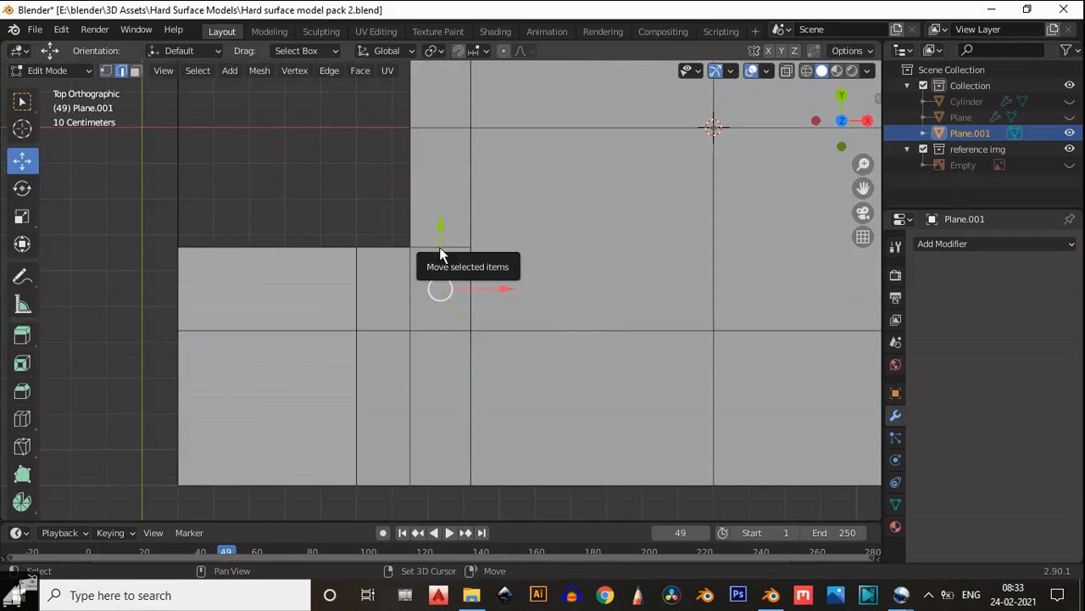
pyautogui.click(413, 280)
pyautogui.keyDown('shift'); pyautogui.click(447, 246); pyautogui.keyUp('shift')
pyautogui.hotkey('ctrl', 'x')
# Dissolve the remaining vertical edges in the upper and lower outer strips in line with the left notch's inner side
pyautogui.scroll(-4, 426, 342)
pyautogui.click(426, 342)
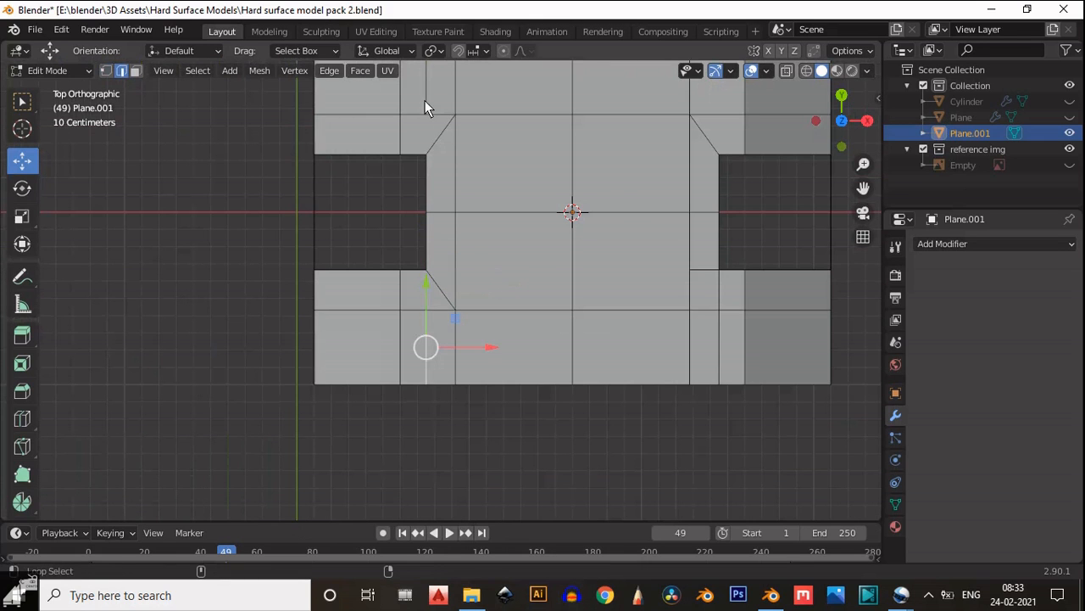
pyautogui.keyDown('shift'); pyautogui.click(425, 100); pyautogui.keyUp('shift')
pyautogui.hotkey('ctrl', 'x')
# Symmetrize the whole mesh in the -X to +X direction and clear the selection
pyautogui.press('a')
pyautogui.keyDown('shift'); pyautogui.moveTo(512, 181); pyautogui.dragTo(446, 266, button='middle'); pyautogui.keyUp('shift')
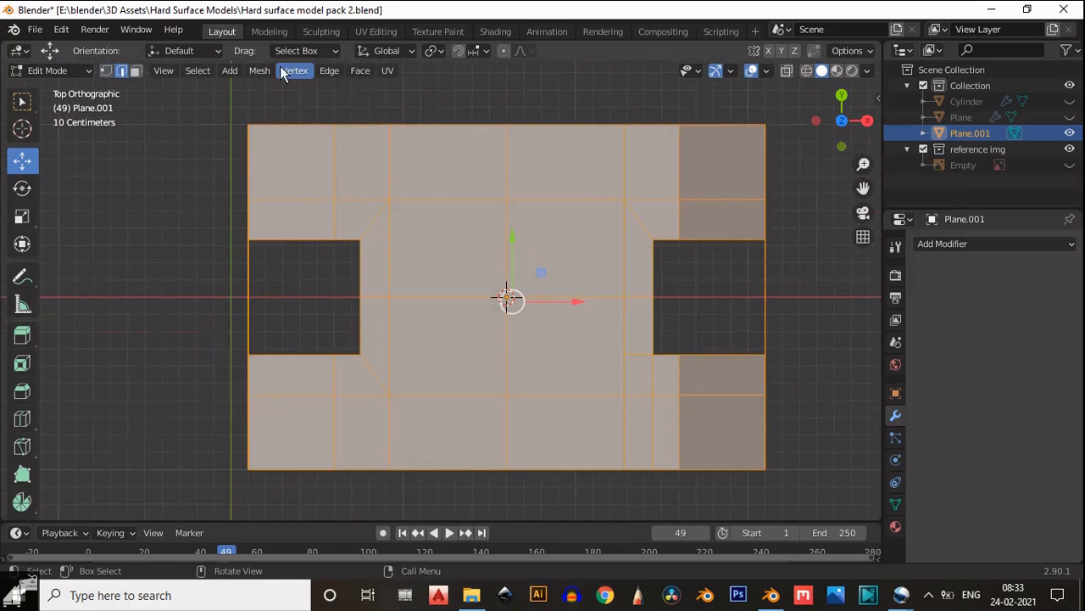
pyautogui.click(259, 70)
pyautogui.click(314, 292)
pyautogui.keyDown('shift'); pyautogui.moveTo(428, 324); pyautogui.dragTo(348, 401, button='middle'); pyautogui.keyUp('shift')
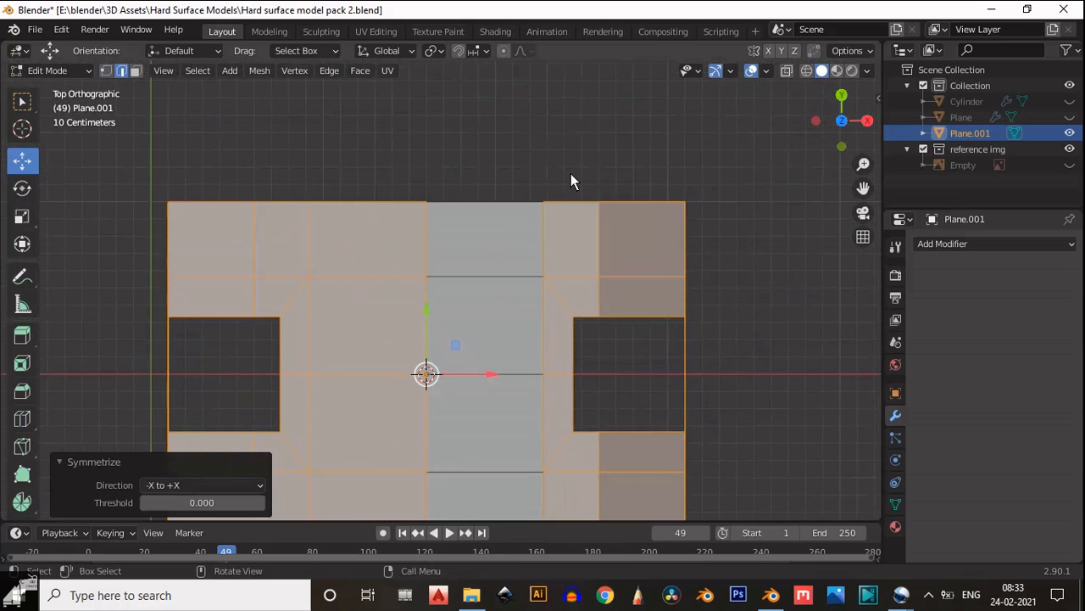
pyautogui.click(571, 176)
# Inset the four central faces by about 0.11 m and scale the inset faces to about 1.069
pyautogui.keyDown('shift'); pyautogui.moveTo(439, 304); pyautogui.dragTo(512, 224, button='middle'); pyautogui.keyUp('shift')
pyautogui.press('3')
pyautogui.keyDown('shift'); pyautogui.moveTo(441, 332); pyautogui.dragTo(396, 324, button='middle'); pyautogui.keyUp('shift')
pyautogui.moveTo(396, 324); pyautogui.dragTo(509, 237)
pyautogui.press('i')
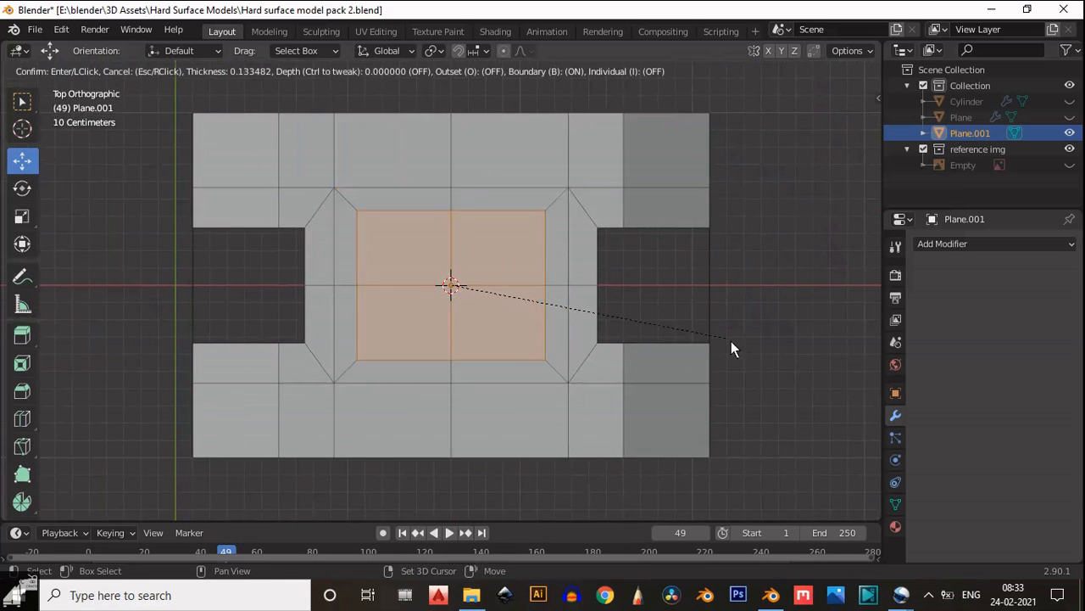
pyautogui.click(746, 378)
pyautogui.keyDown('shift'); pyautogui.moveTo(541, 311); pyautogui.dragTo(584, 322, button='middle'); pyautogui.keyUp('shift')
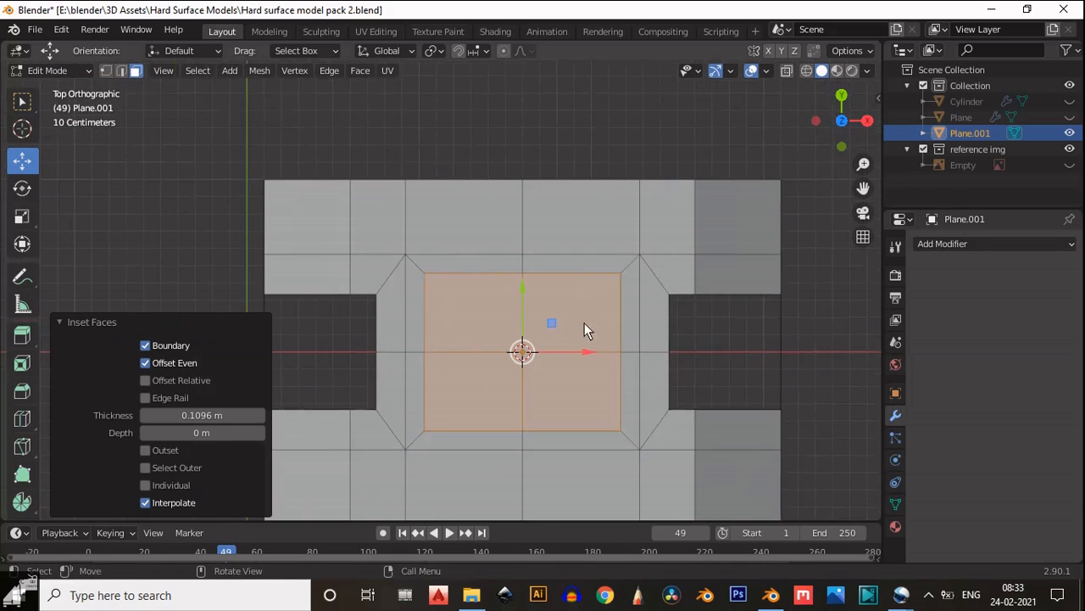
pyautogui.press('s')
pyautogui.click(658, 313)
# Try a vertical loop cut left of the centre line with a slide factor of 0.8, and undo it
pyautogui.scroll(1, 500, 273)
pyautogui.hotkey('ctrl', 'r')
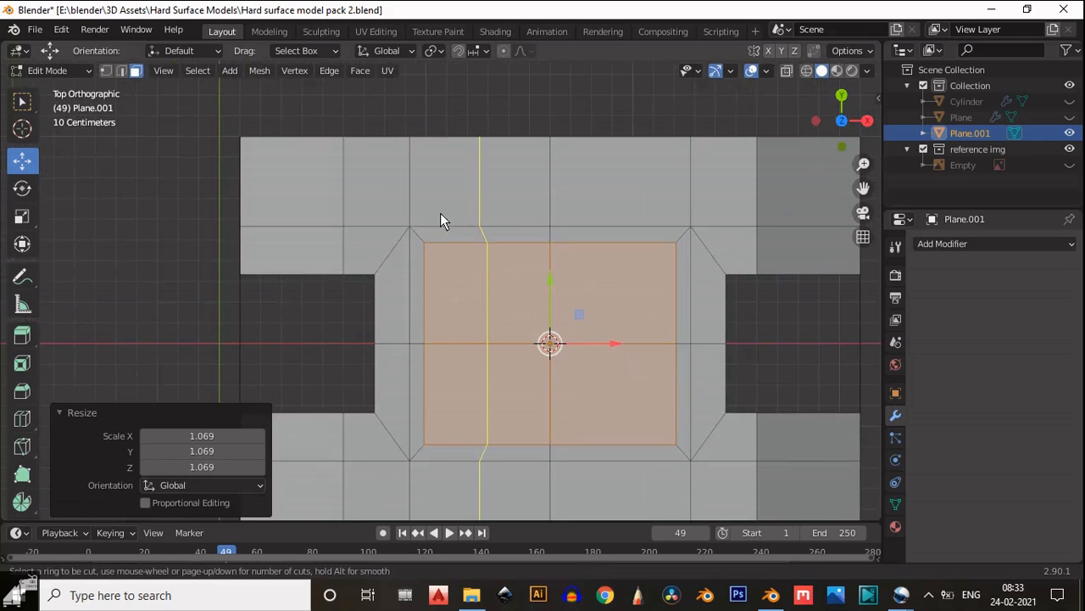
pyautogui.click(440, 213)
pyautogui.click(425, 219)
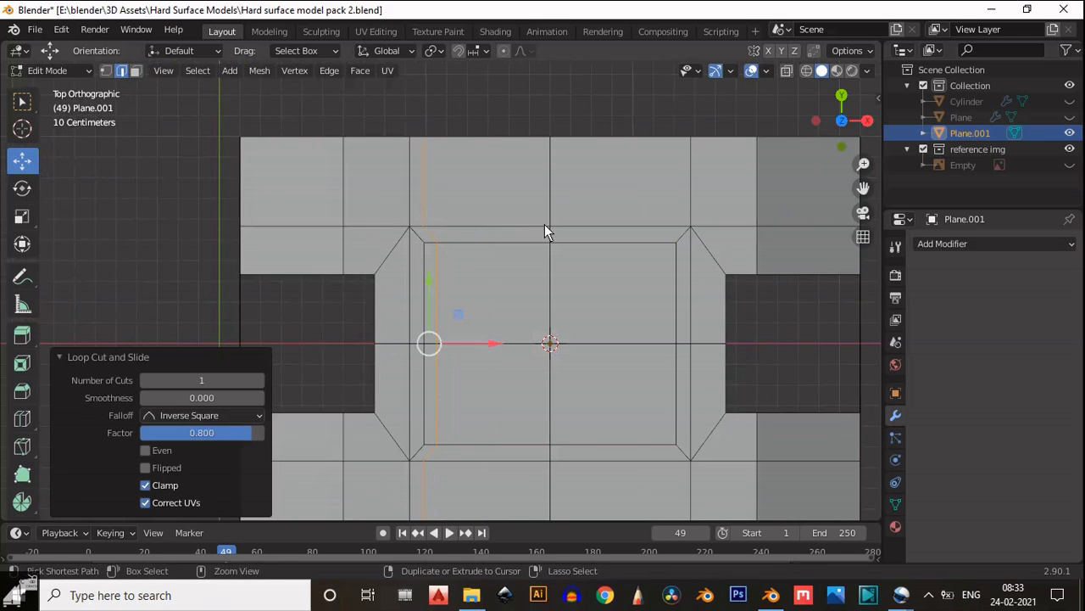
pyautogui.hotkey('ctrl', 'z')
# Scale the inset central faces to about 0.974 and delete them to open a rectangular hole
pyautogui.press('s')
pyautogui.click(704, 294)
pyautogui.press('x')
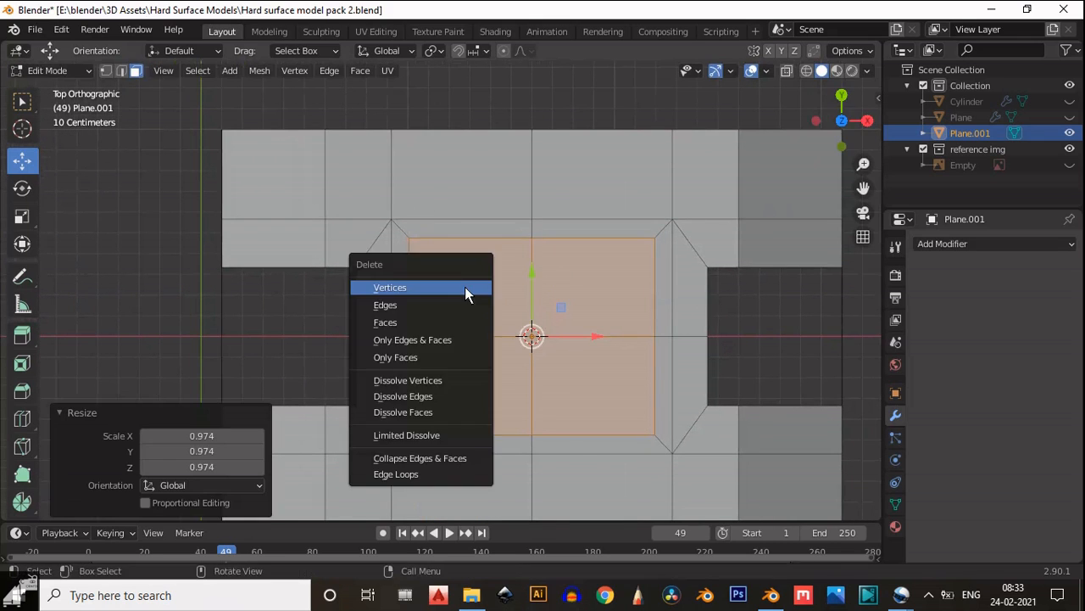
pyautogui.click(464, 317)
pyautogui.scroll(2, 491, 296)
pyautogui.moveTo(491, 296); pyautogui.dragTo(500, 293, button='middle')
pyautogui.click(842, 120)
# Bevel the central opening's four corner vertices by about 0.11 m with one segment, affecting vertices instead of edges
pyautogui.keyDown('shift'); pyautogui.moveTo(433, 302); pyautogui.dragTo(430, 324, button='middle'); pyautogui.keyUp('shift')
pyautogui.press('1')
pyautogui.moveTo(407, 237); pyautogui.dragTo(370, 262)
pyautogui.keyDown('shift'); pyautogui.moveTo(412, 406); pyautogui.dragTo(392, 269, button='middle'); pyautogui.keyUp('shift')
pyautogui.keyDown('shift'); pyautogui.moveTo(385, 342); pyautogui.dragTo(351, 402); pyautogui.keyUp('shift')
pyautogui.keyDown('shift'); pyautogui.click(712, 393); pyautogui.keyUp('shift')
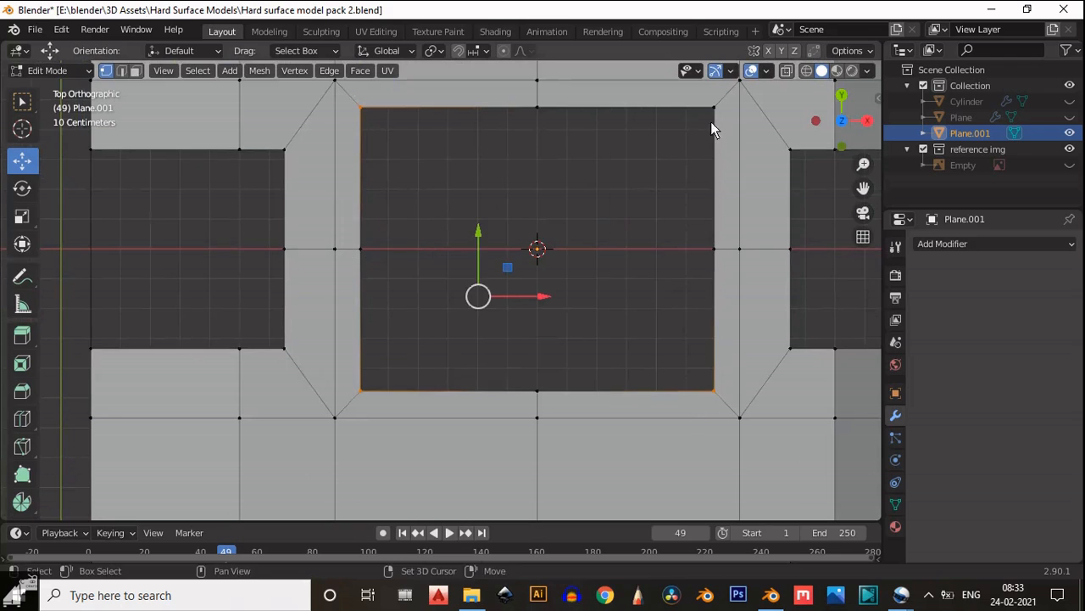
pyautogui.keyDown('shift'); pyautogui.click(713, 109); pyautogui.keyUp('shift')
pyautogui.keyDown('shift'); pyautogui.moveTo(72, 250); pyautogui.dragTo(70, 284, button='middle'); pyautogui.keyUp('shift')
pyautogui.click(25, 395)
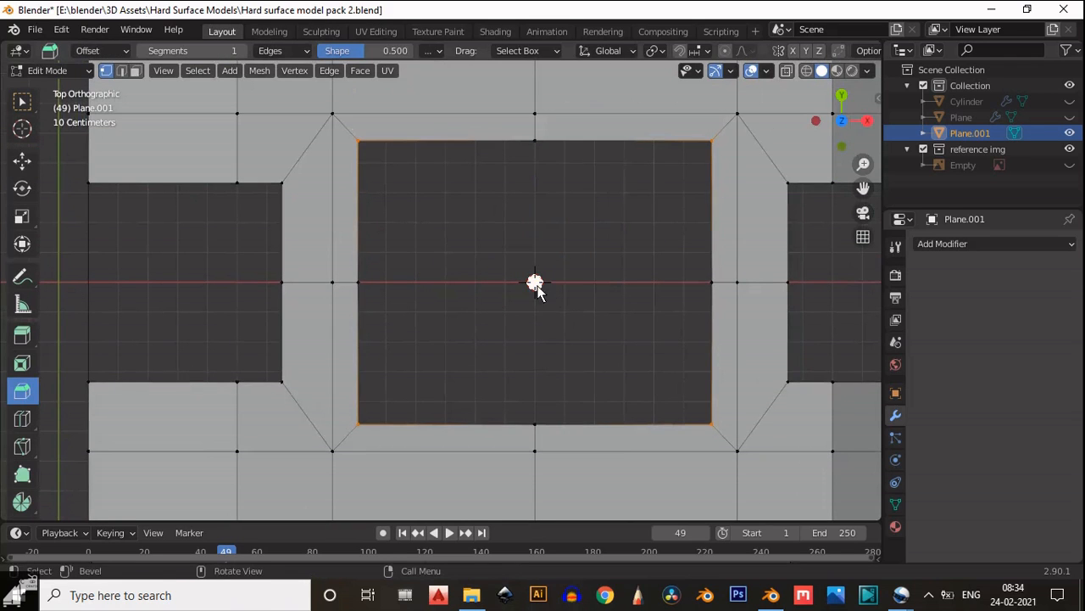
pyautogui.moveTo(558, 315); pyautogui.dragTo(542, 306)
pyautogui.click(170, 219)
pyautogui.keyDown('shift'); pyautogui.moveTo(388, 256); pyautogui.dragTo(412, 311, button='middle'); pyautogui.keyUp('shift')
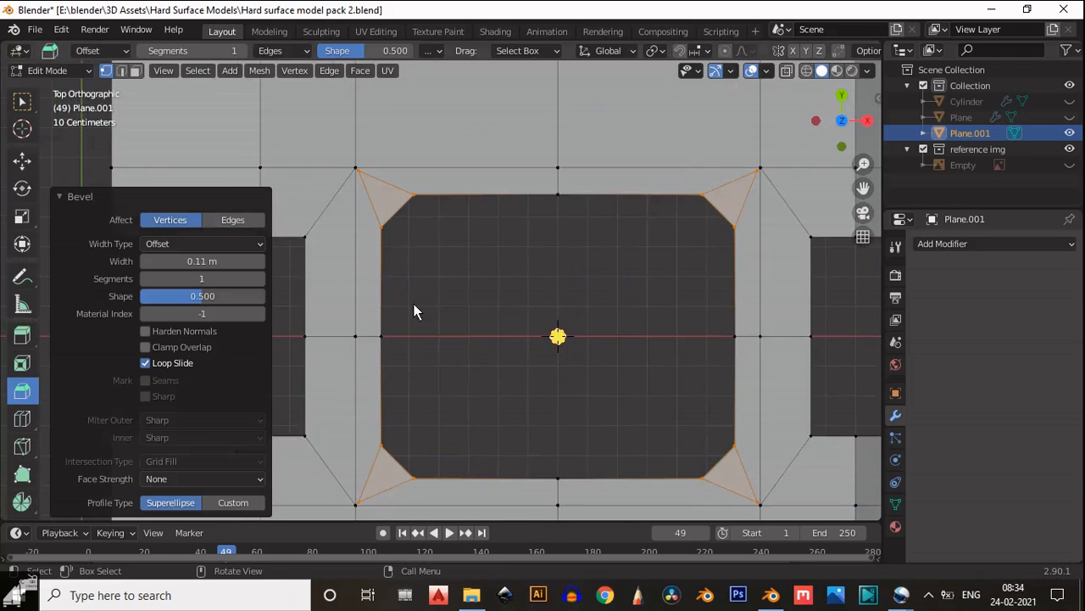
# Set the corner bevel's width to 0.1 m
pyautogui.click(170, 258)
pyautogui.write('0.10')
pyautogui.press('Return')
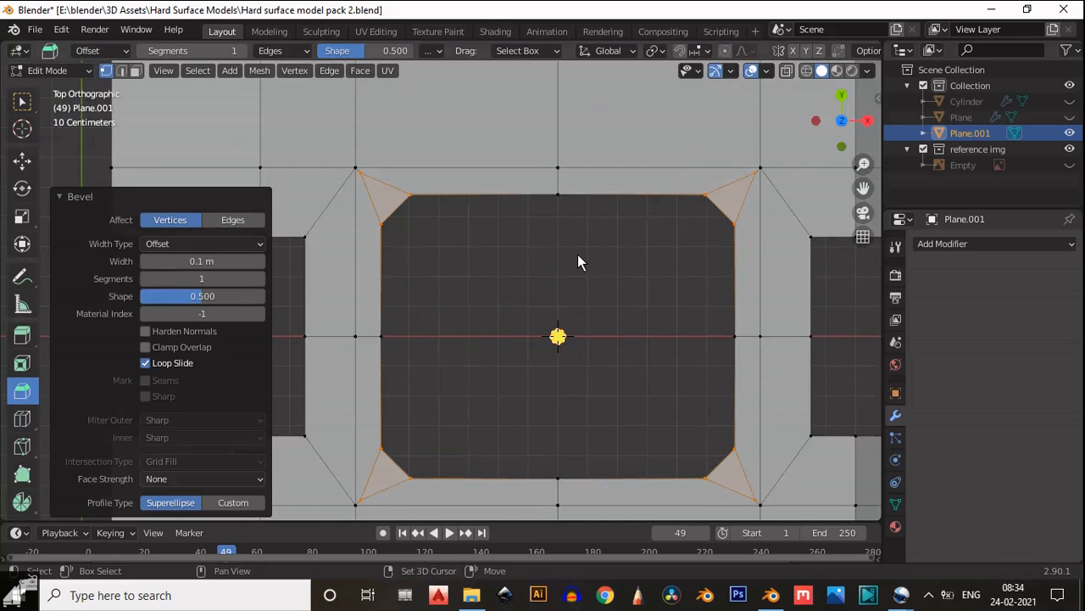
# Add vertical loop cuts through the upper band at both upper bevelled corners of the central opening, with slide factors 0.459 and 0.453
pyautogui.keyDown('ctrl'); pyautogui.moveTo(598, 356); pyautogui.dragTo(589, 217, button='middle'); pyautogui.keyUp('ctrl')
pyautogui.hotkey('ctrl', 'r')
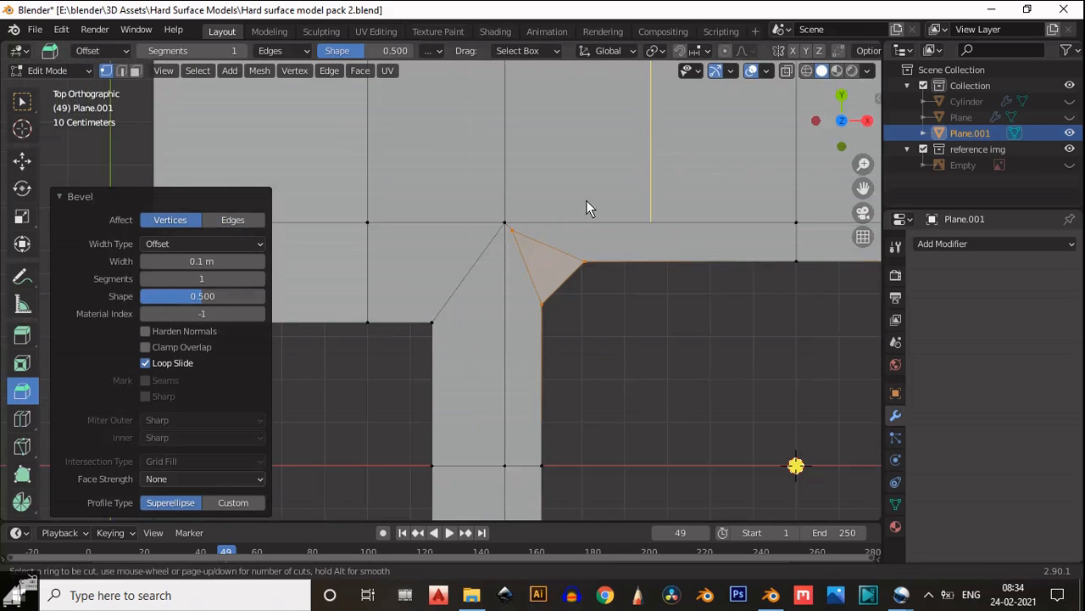
pyautogui.click(586, 200)
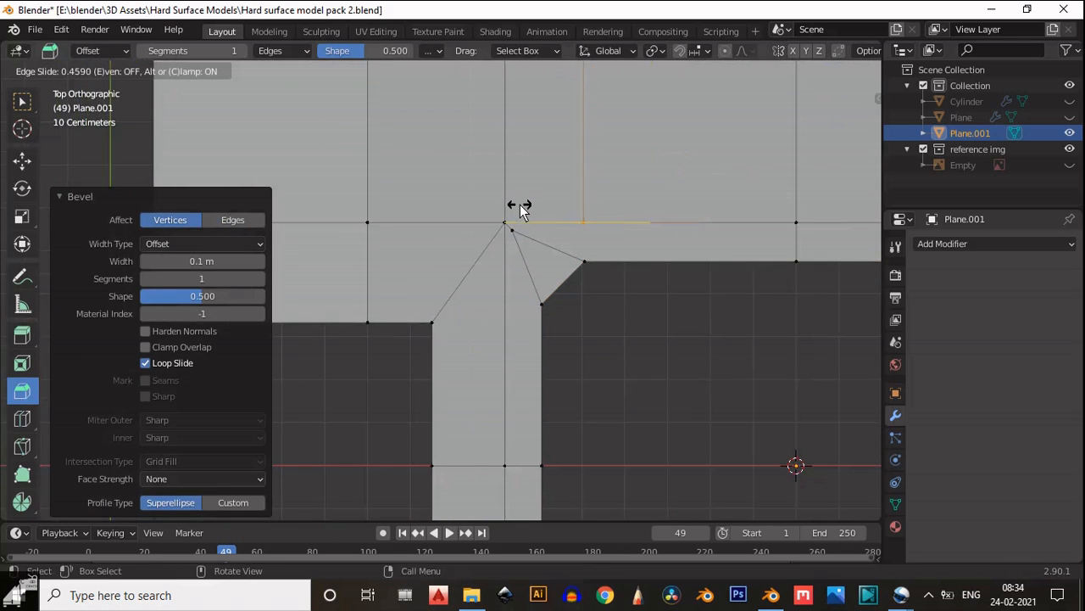
pyautogui.click(519, 207)
pyautogui.scroll(-4, 585, 280)
pyautogui.scroll(4, 497, 222)
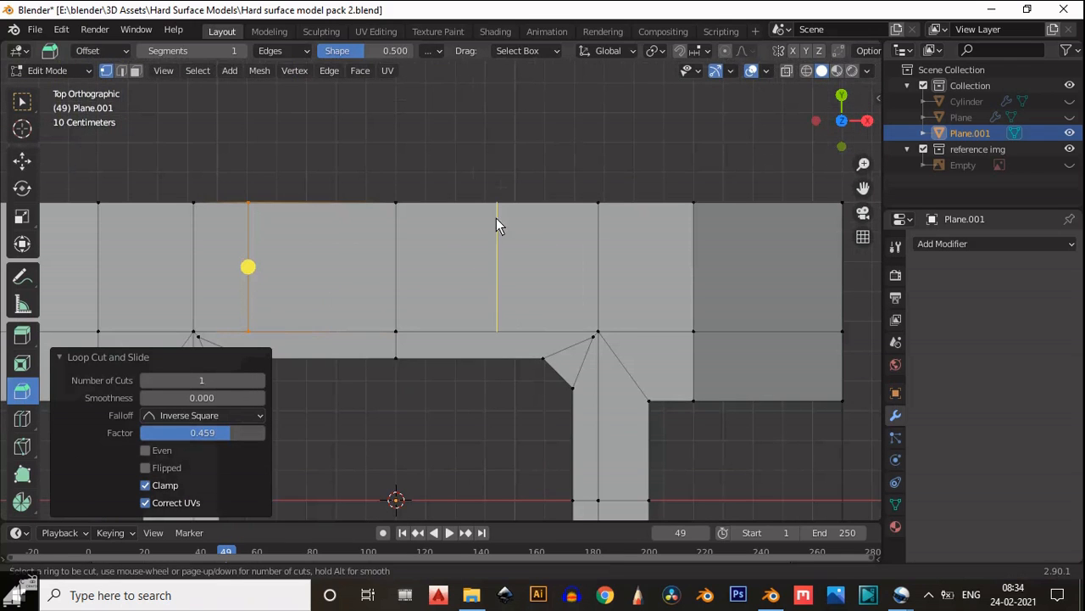
pyautogui.press('g')
pyautogui.press('g')
pyautogui.click(491, 246)
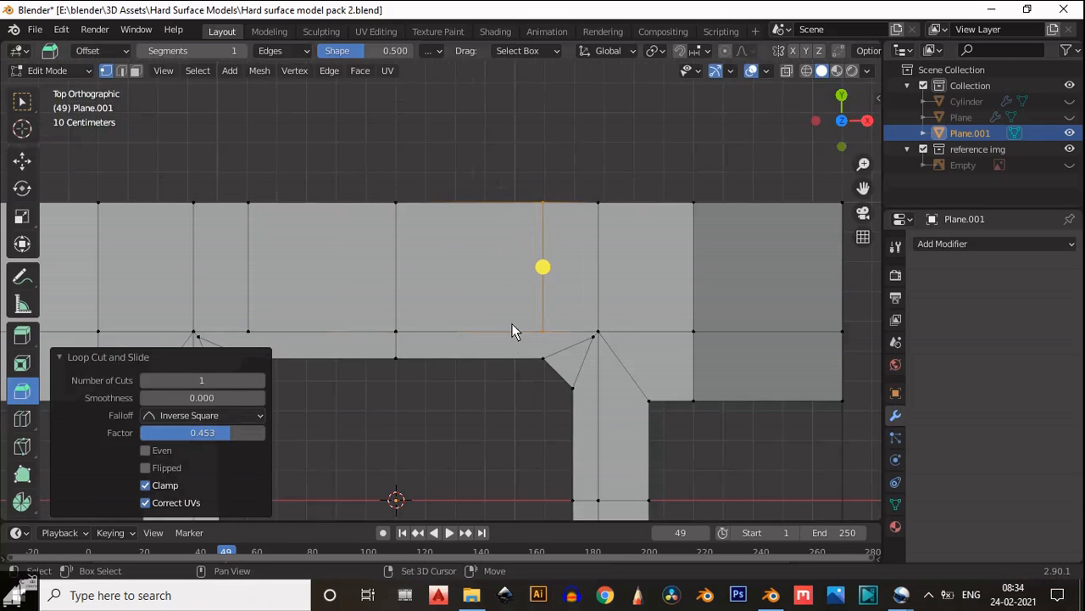
# Add a vertical loop cut through the lower band aligned with the opening's lower-left bevelled corner, with a slide factor of about 0.438
pyautogui.scroll(-4, 594, 254)
pyautogui.press('g')
pyautogui.press('g')
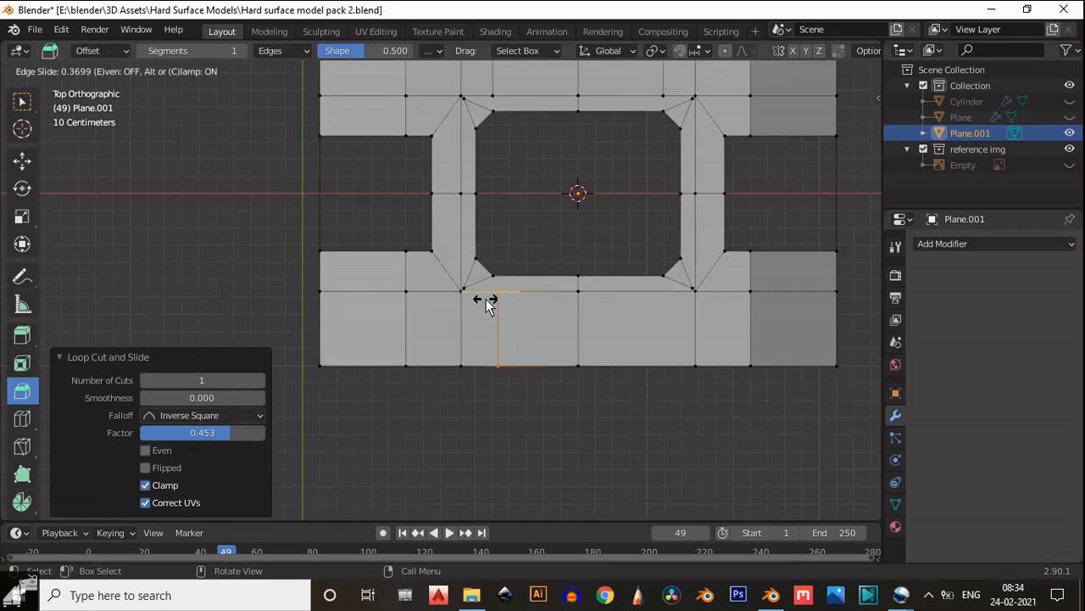
pyautogui.click(454, 295)
pyautogui.scroll(5, 534, 305)
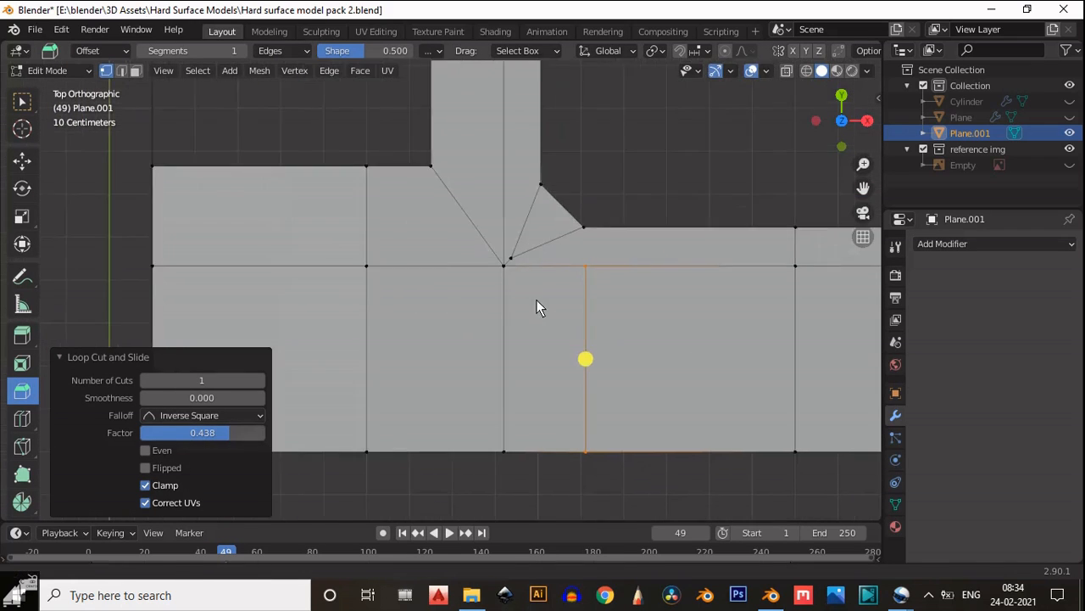
pyautogui.press('g')
pyautogui.press('g')
pyautogui.click(627, 308)
# Connect the opening's lower-left and upper-left bevel vertices to the adjacent ends of the new vertical loops
pyautogui.scroll(-1, 612, 322)
pyautogui.keyDown('shift'); pyautogui.moveTo(604, 329); pyautogui.dragTo(580, 362, button='middle'); pyautogui.keyUp('shift')
pyautogui.click(536, 344)
pyautogui.keyDown('shift'); pyautogui.click(536, 280); pyautogui.keyUp('shift')
pyautogui.rightClick(531, 280)
pyautogui.click(531, 283)
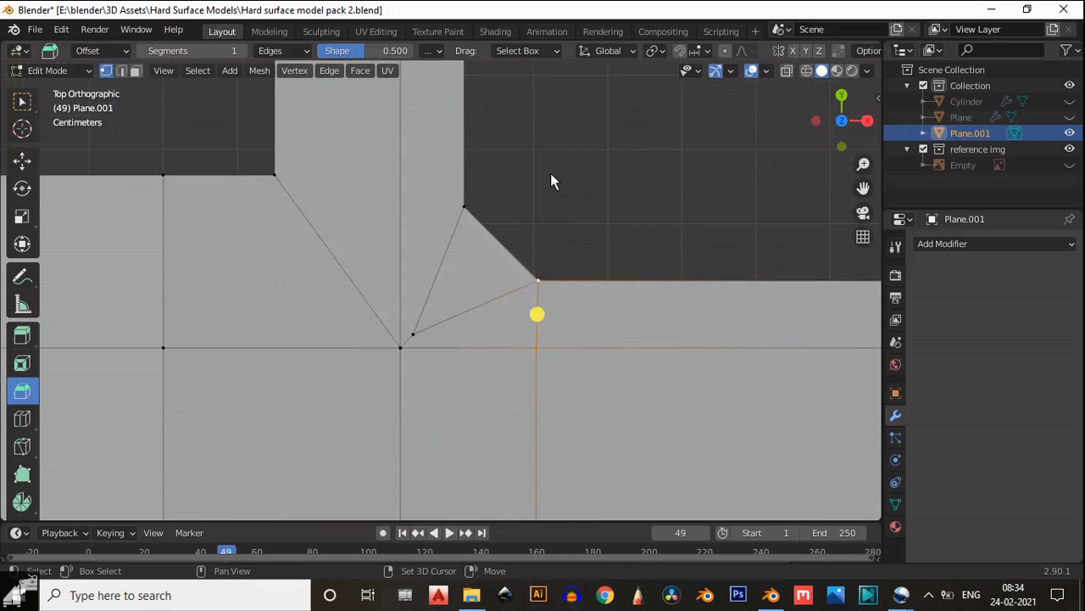
pyautogui.scroll(-1, 550, 175)
pyautogui.keyDown('shift'); pyautogui.moveTo(535, 96); pyautogui.dragTo(501, 191, button='middle'); pyautogui.keyUp('shift')
pyautogui.rightClick(501, 156)
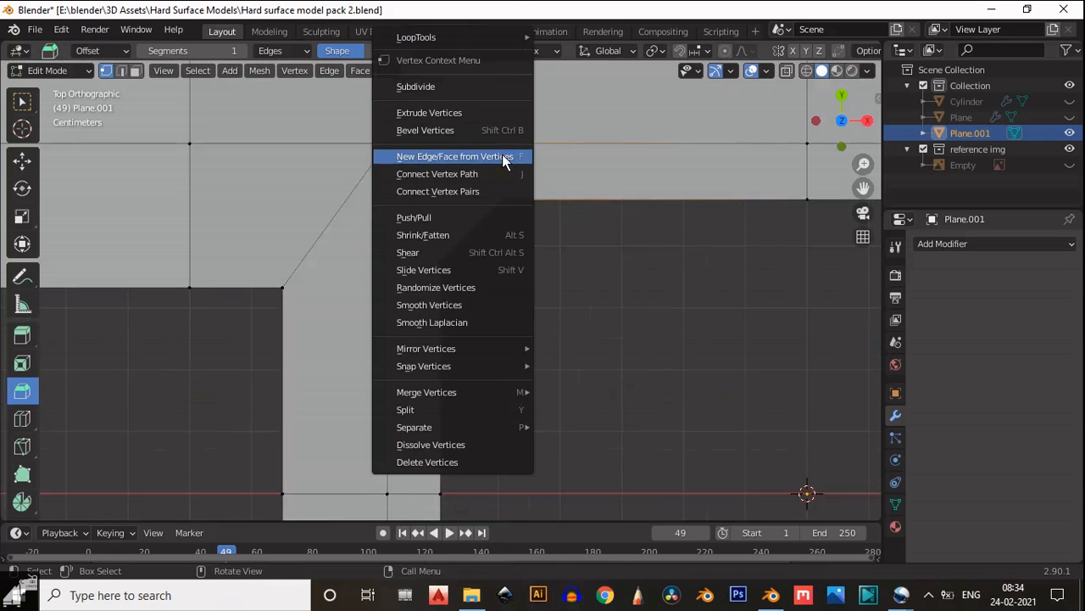
pyautogui.click(502, 155)
# Dissolve the extra short diagonal edges at the opening's upper-left corner, keeping one edge from the bevel to the band junction
pyautogui.scroll(4, 484, 307)
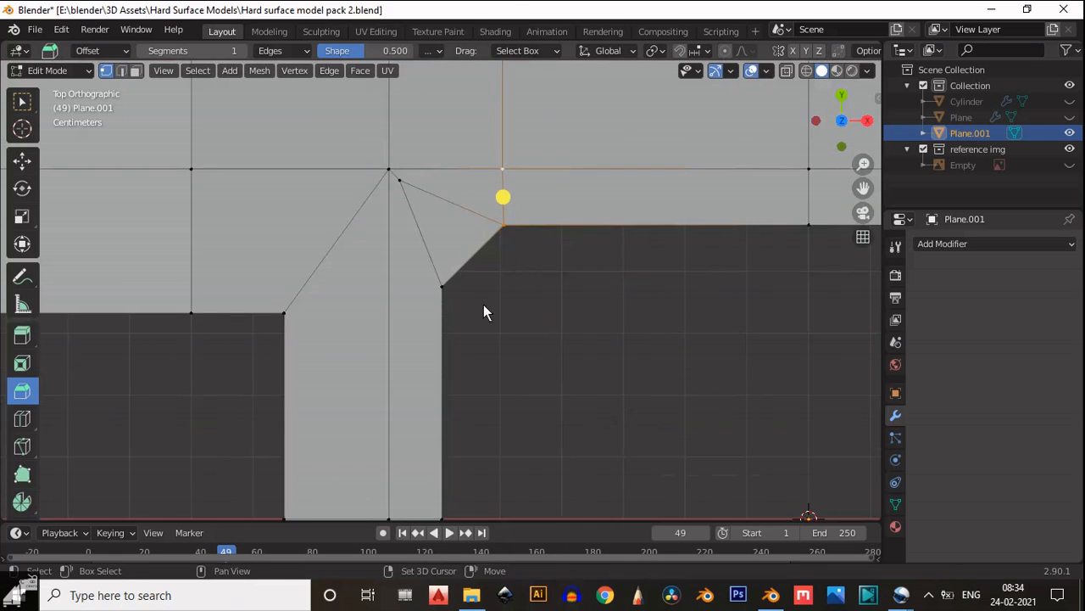
pyautogui.click(423, 192)
pyautogui.hotkey('ctrl', 'x')
pyautogui.keyDown('shift'); pyautogui.moveTo(399, 220); pyautogui.dragTo(397, 239, button='middle'); pyautogui.keyUp('shift')
pyautogui.scroll(-4, 440, 299)
pyautogui.keyDown('shift'); pyautogui.moveTo(420, 340); pyautogui.dragTo(425, 273, button='middle'); pyautogui.keyUp('shift')
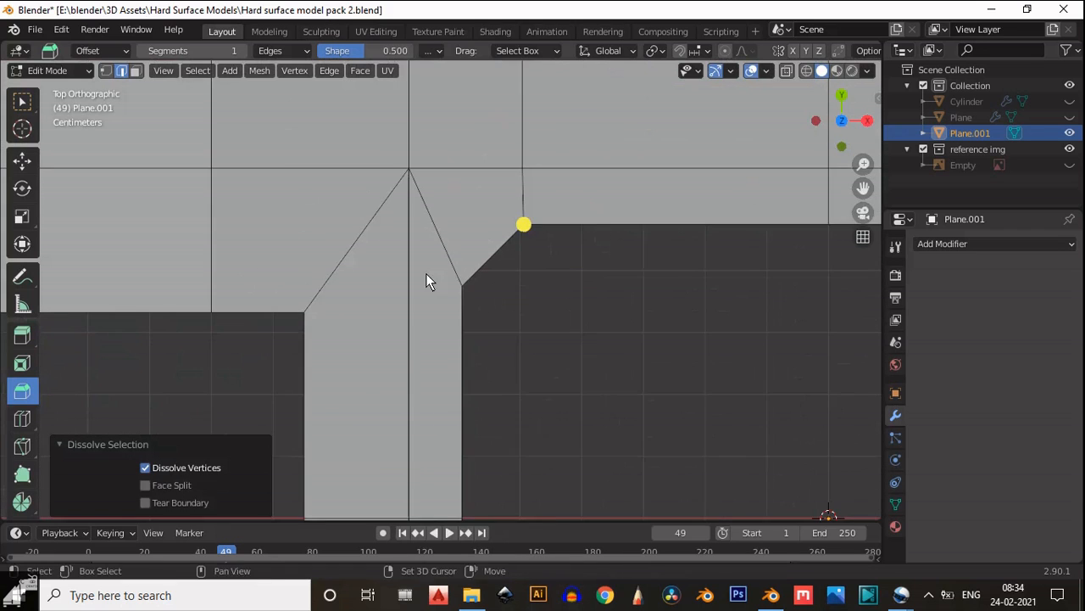
# Select the left notch's boundary loop and scale it to 1.2 along Y
pyautogui.scroll(-3, 426, 273)
pyautogui.keyDown('shift'); pyautogui.moveTo(348, 283); pyautogui.dragTo(459, 267, button='middle'); pyautogui.keyUp('shift')
pyautogui.scroll(-1, 491, 263)
pyautogui.hotkey('ctrl', 'r')
pyautogui.press('Escape')
pyautogui.keyDown('alt'); pyautogui.click(457, 267); pyautogui.keyUp('alt')
pyautogui.click(22, 218)
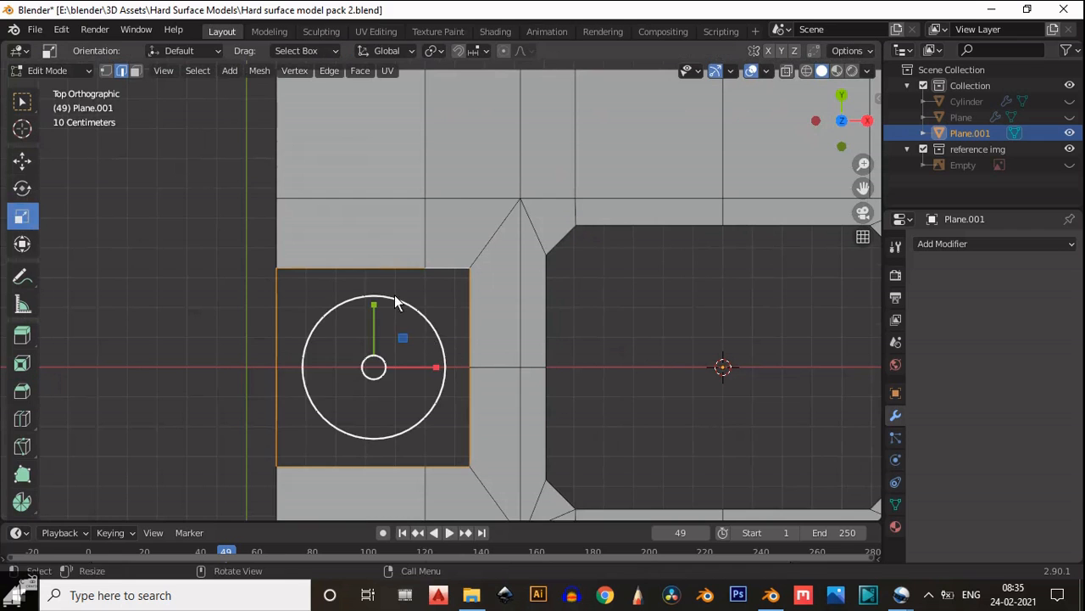
pyautogui.moveTo(374, 304); pyautogui.dragTo(379, 289)
pyautogui.moveTo(449, 301); pyautogui.dragTo(483, 267, button='middle')
pyautogui.click(842, 120)
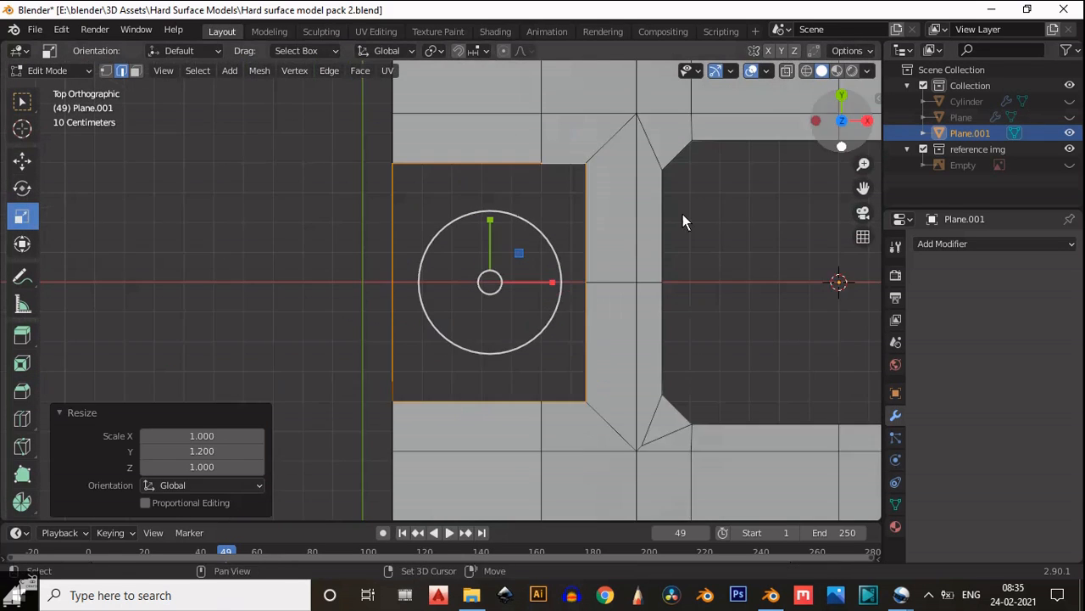
# Try connecting the left notch's upper inner corner to the opening's neighbouring bevel vertex, and undo it
pyautogui.press('1')
pyautogui.scroll(2, 683, 193)
pyautogui.keyDown('shift'); pyautogui.moveTo(682, 192); pyautogui.dragTo(496, 284, button='middle'); pyautogui.keyUp('shift')
pyautogui.click(349, 246)
pyautogui.keyDown('shift'); pyautogui.click(438, 255); pyautogui.keyUp('shift')
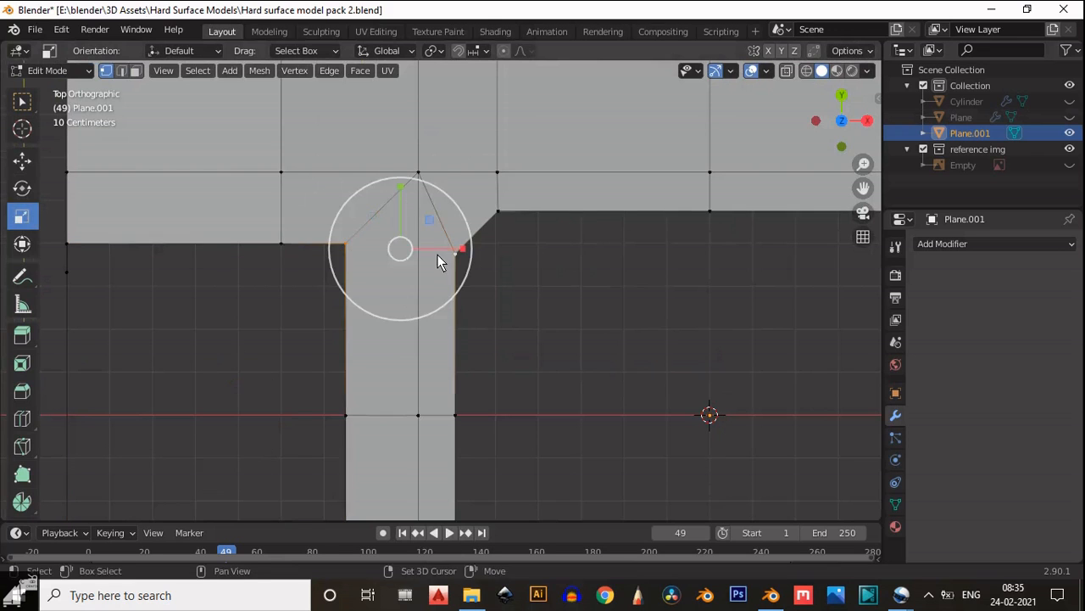
pyautogui.rightClick(437, 254)
pyautogui.click(405, 264)
pyautogui.scroll(1, 405, 250)
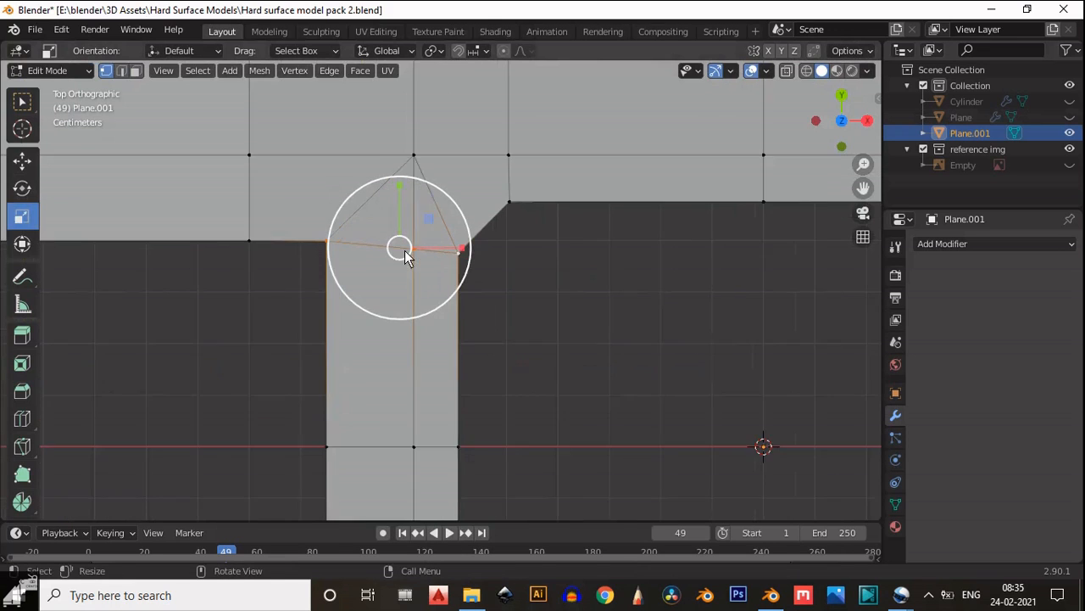
pyautogui.scroll(1, 369, 249)
pyautogui.hotkey('ctrl', 'z')
pyautogui.scroll(-4, 329, 252)
pyautogui.hotkey('ctrl', 'z')
pyautogui.hotkey('ctrl', 'z')
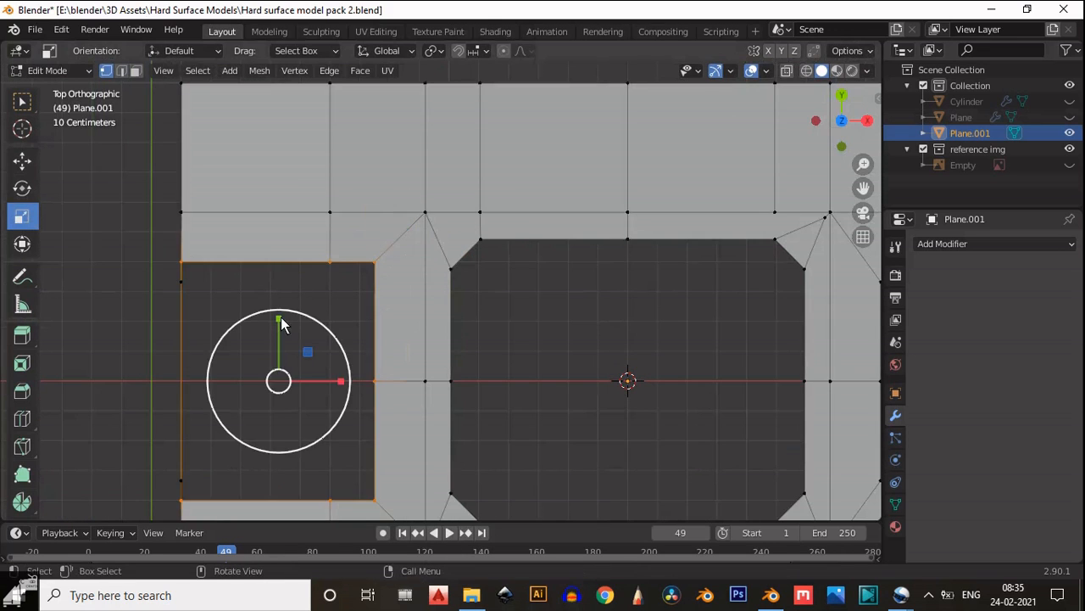
# Scale the left notch's boundary loop to 0.962 along Y and connect its upper inner corner to the opening's neighbouring bevel vertex
pyautogui.moveTo(280, 319); pyautogui.dragTo(278, 331)
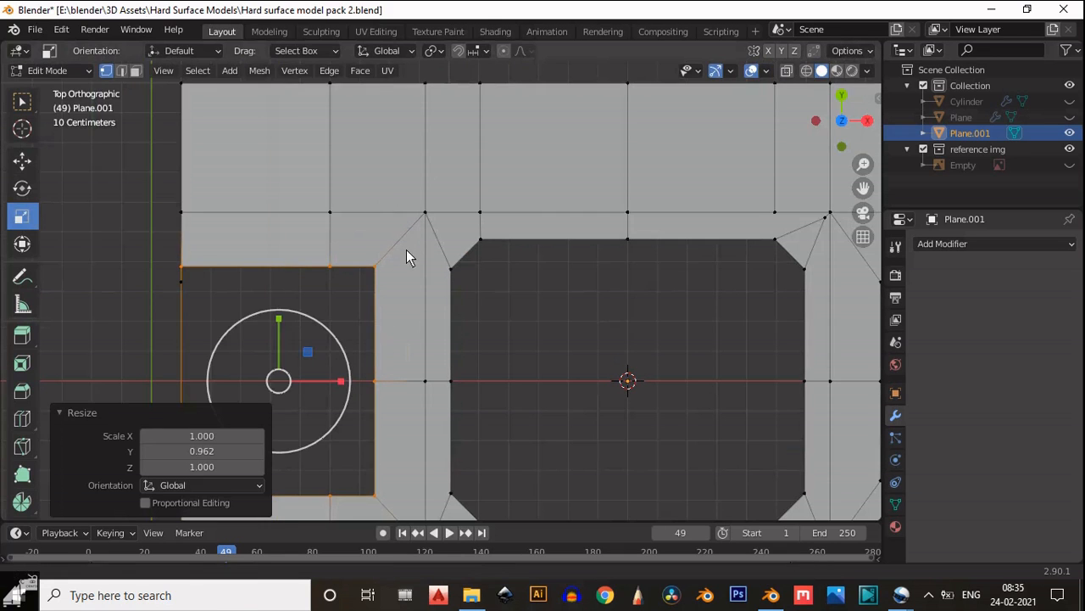
pyautogui.scroll(4, 364, 248)
pyautogui.click(297, 260)
pyautogui.keyDown('shift'); pyautogui.click(446, 263); pyautogui.keyUp('shift')
pyautogui.rightClick(364, 234)
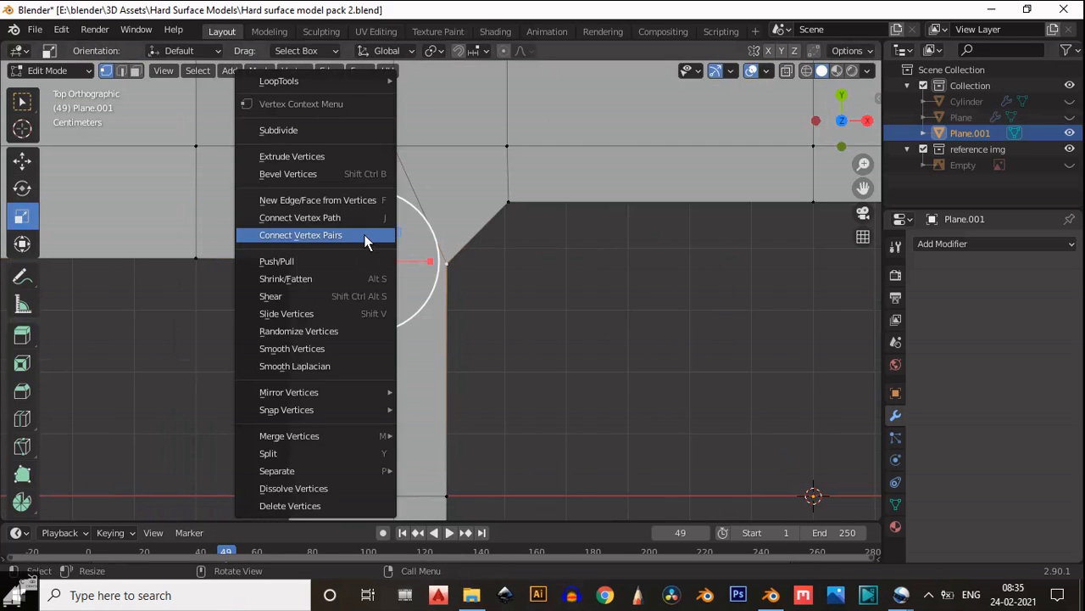
pyautogui.click(364, 234)
# Connect the left notch's lower inner corner to the opening's neighbouring lower bevel vertex
pyautogui.scroll(-3, 424, 279)
pyautogui.scroll(2, 458, 263)
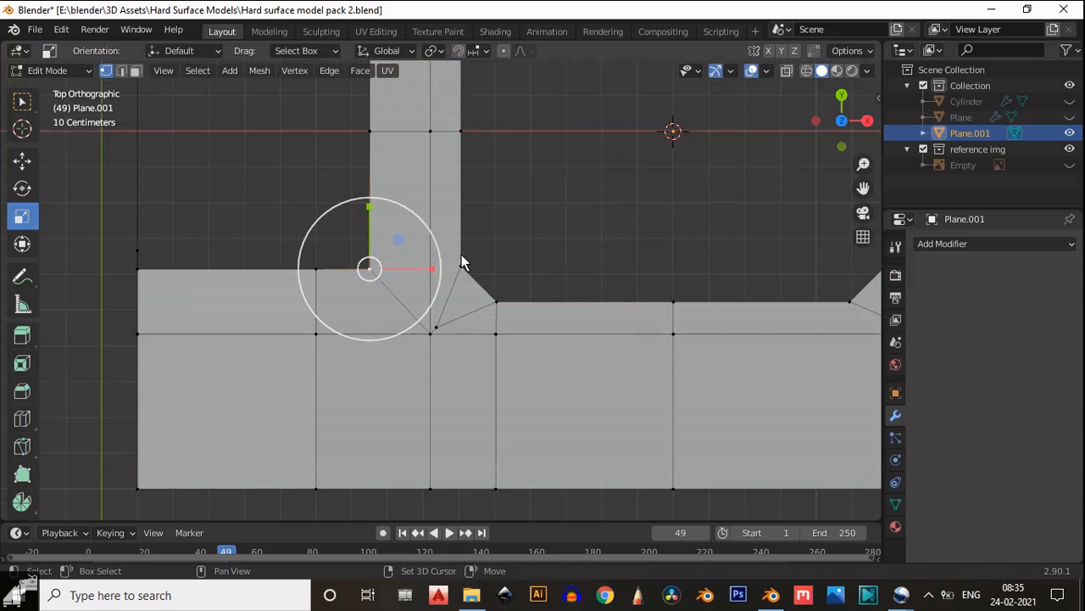
pyautogui.keyDown('shift'); pyautogui.click(461, 264); pyautogui.keyUp('shift')
pyautogui.rightClick(429, 219)
pyautogui.click(429, 219)
# Dissolve the leftover diagonal edges inside the opening's lower-left bevelled corner
pyautogui.scroll(2, 441, 280)
pyautogui.press('2')
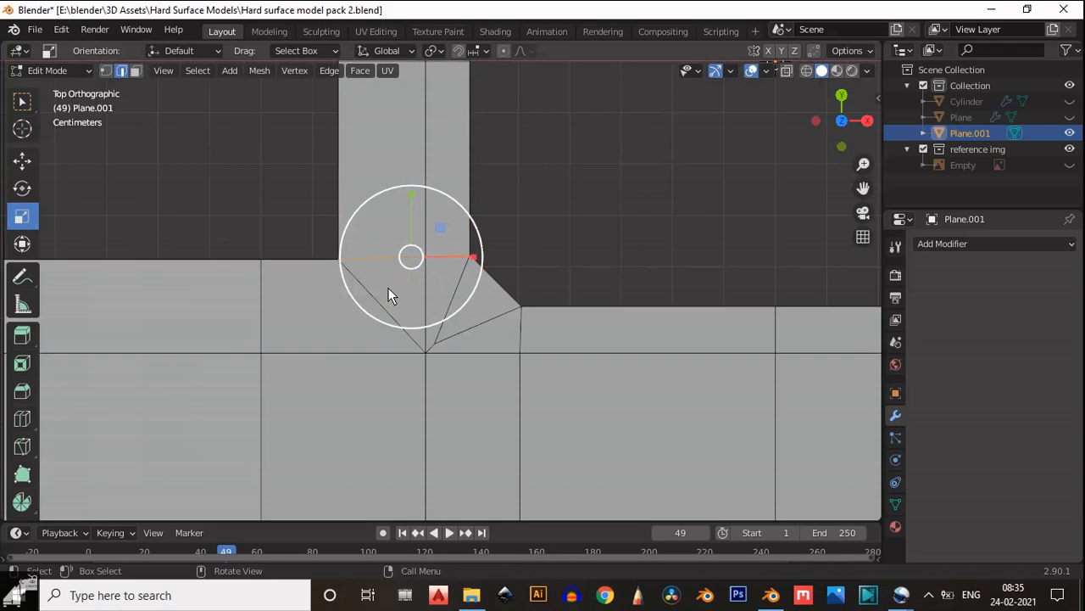
pyautogui.click(388, 289)
pyautogui.keyDown('shift'); pyautogui.moveTo(475, 203); pyautogui.dragTo(477, 229, button='middle'); pyautogui.keyUp('shift')
pyautogui.click(461, 302)
pyautogui.hotkey('ctrl', 'x')
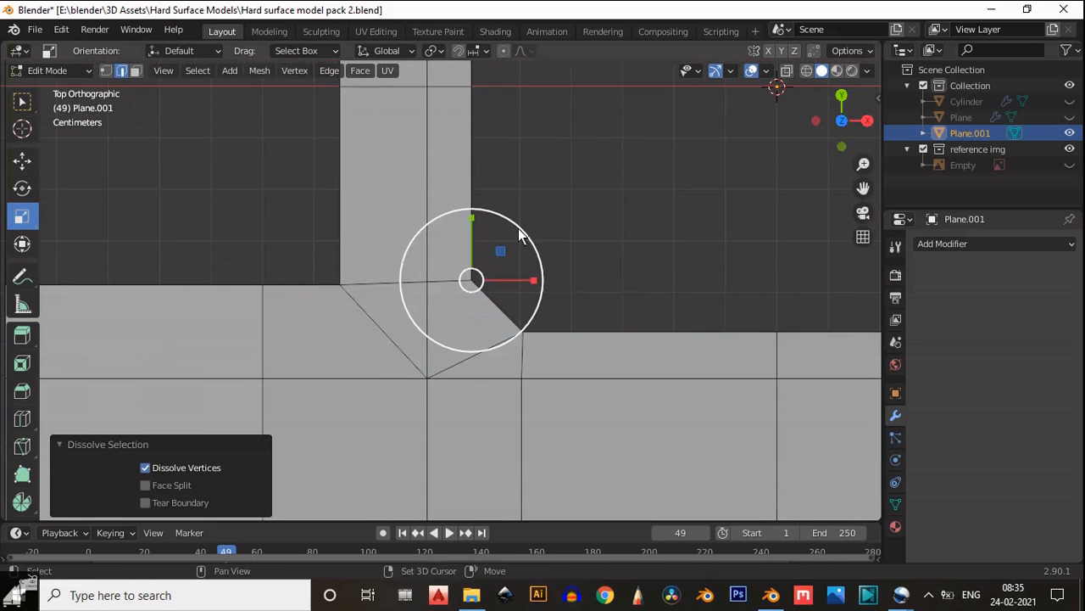
pyautogui.keyDown('shift'); pyautogui.moveTo(493, 346); pyautogui.dragTo(482, 352, button='middle'); pyautogui.keyUp('shift')
pyautogui.click(482, 352)
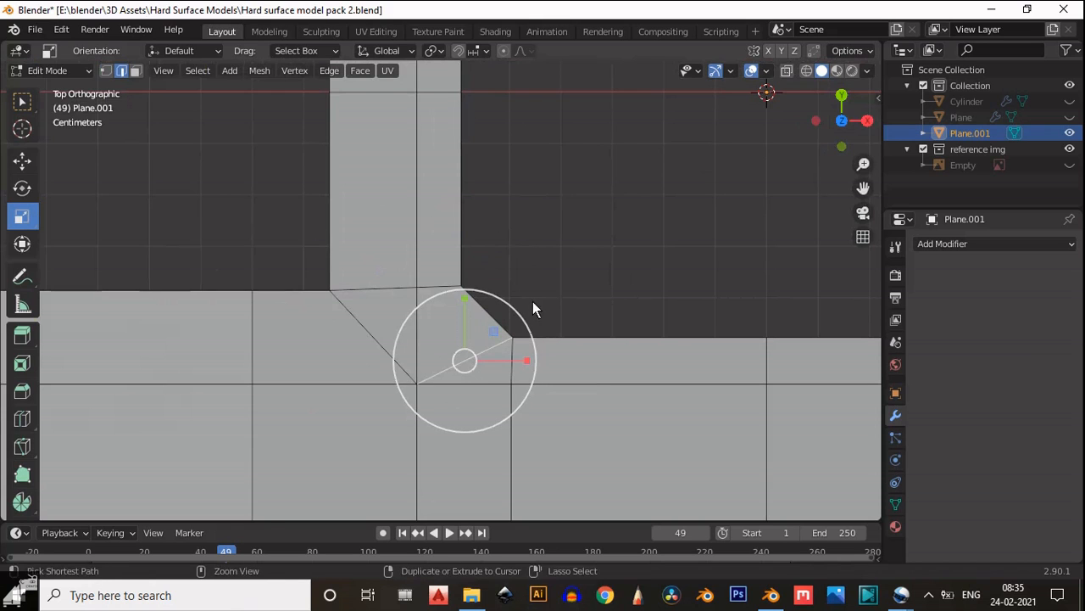
pyautogui.hotkey('ctrl', 'x')
# Try dissolving further edges at the left notch's lower inner corner, and undo it
pyautogui.scroll(-5, 509, 195)
pyautogui.scroll(5, 515, 239)
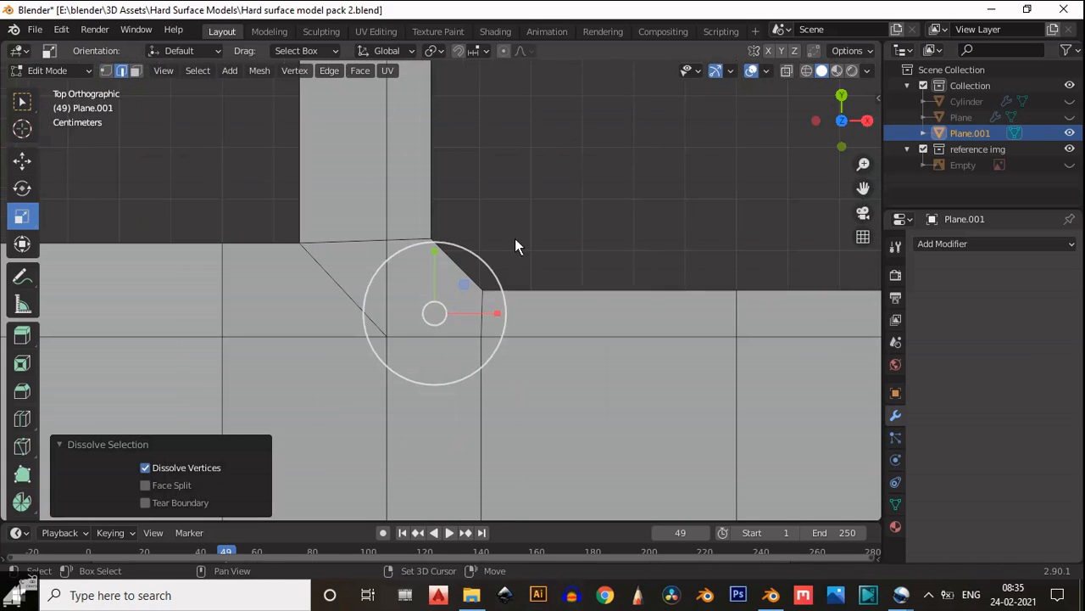
pyautogui.scroll(-4, 460, 278)
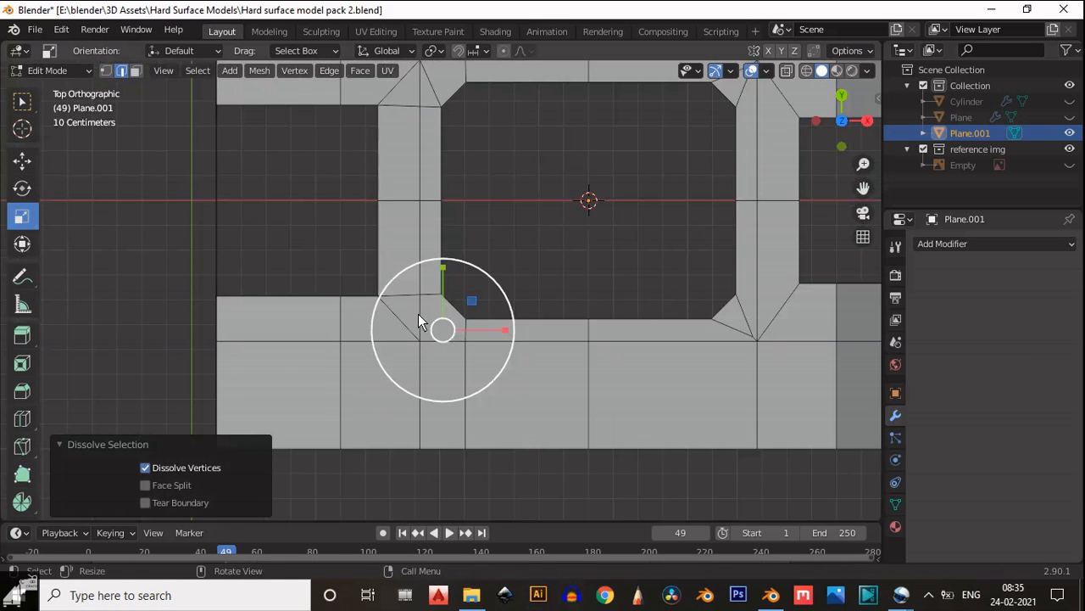
pyautogui.scroll(4, 373, 301)
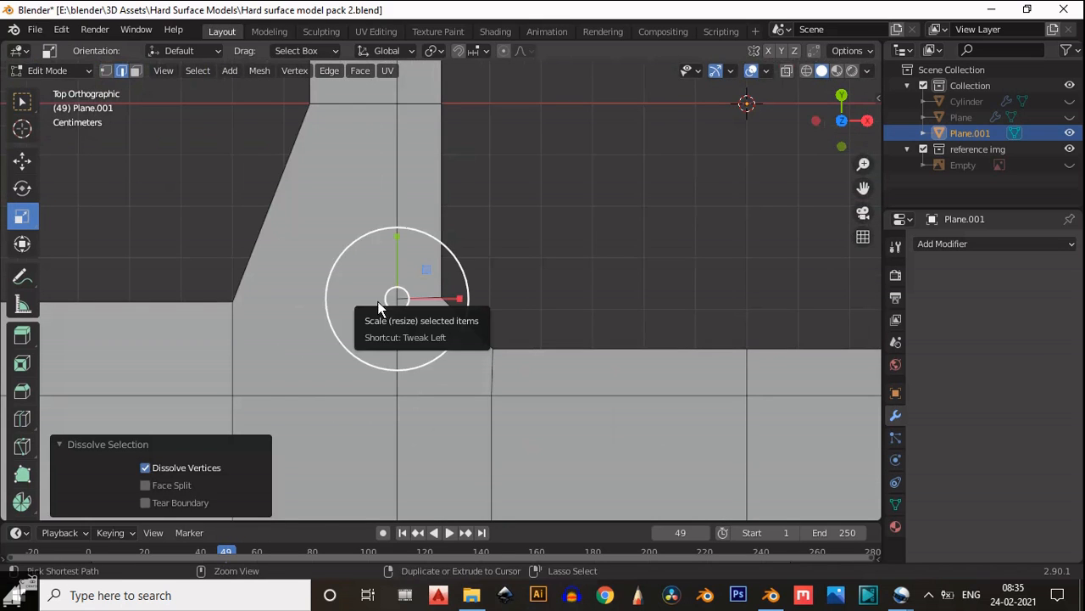
pyautogui.hotkey('ctrl', 'z')
pyautogui.hotkey('ctrl', 'z')
pyautogui.hotkey('ctrl', 'z')
pyautogui.hotkey('ctrl', 'z')
# Dissolve the diagonal edges running from the left notch's lower and upper inner corners to the band junctions
pyautogui.keyDown('shift'); pyautogui.moveTo(392, 297); pyautogui.dragTo(440, 361, button='middle'); pyautogui.keyUp('shift')
pyautogui.click(393, 363)
pyautogui.hotkey('ctrl', 'x')
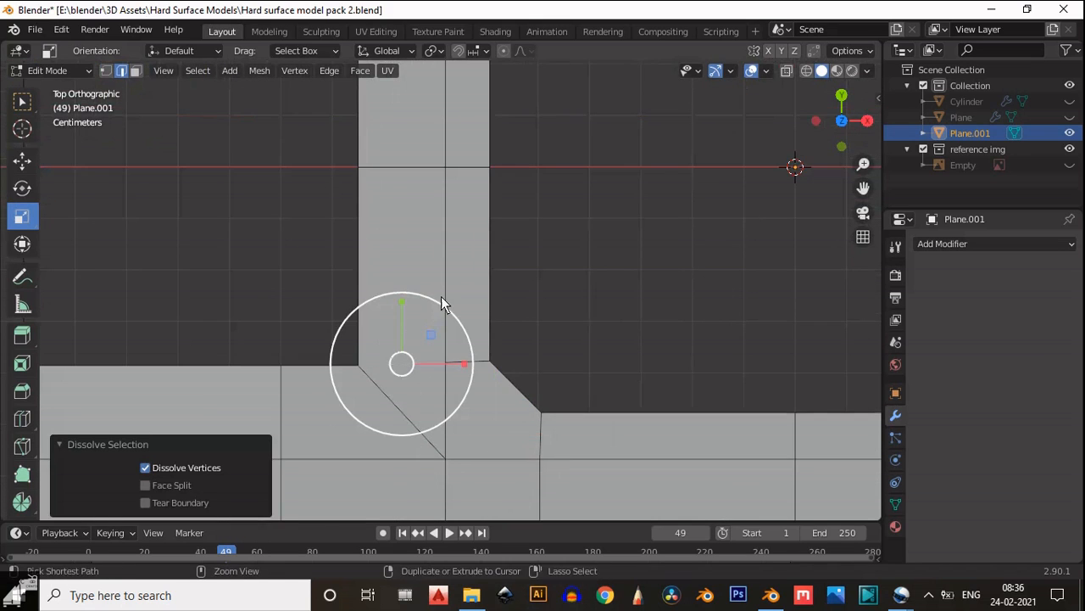
pyautogui.scroll(-3, 441, 296)
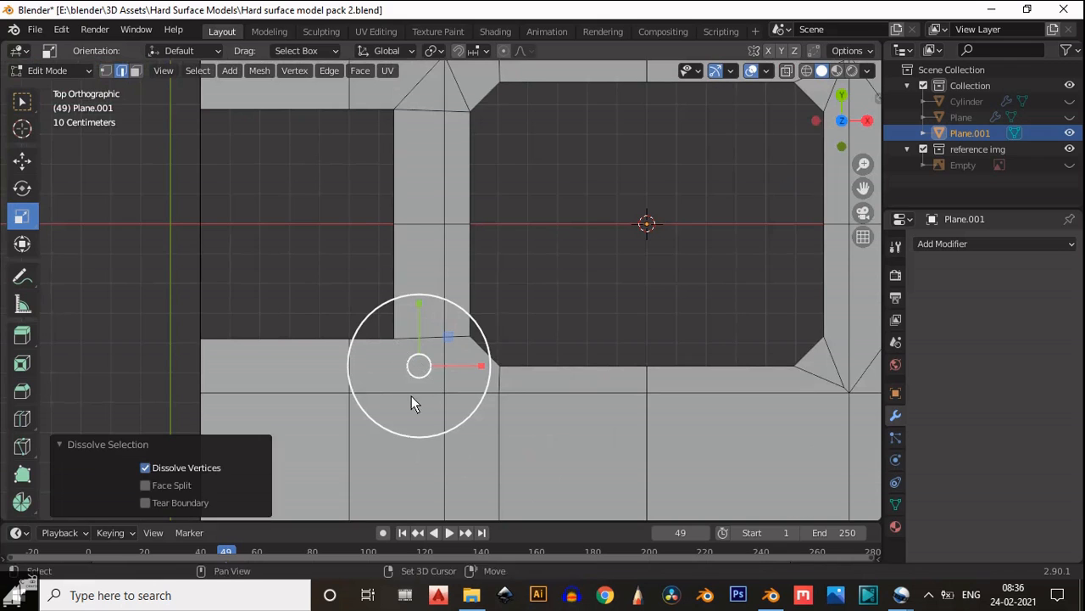
pyautogui.keyDown('shift'); pyautogui.moveTo(411, 396); pyautogui.dragTo(417, 518, button='middle'); pyautogui.keyUp('shift')
pyautogui.click(425, 201)
pyautogui.hotkey('ctrl', 'x')
pyautogui.keyDown('shift'); pyautogui.moveTo(424, 117); pyautogui.dragTo(424, 158, button='middle'); pyautogui.keyUp('shift')
pyautogui.scroll(3, 444, 129)
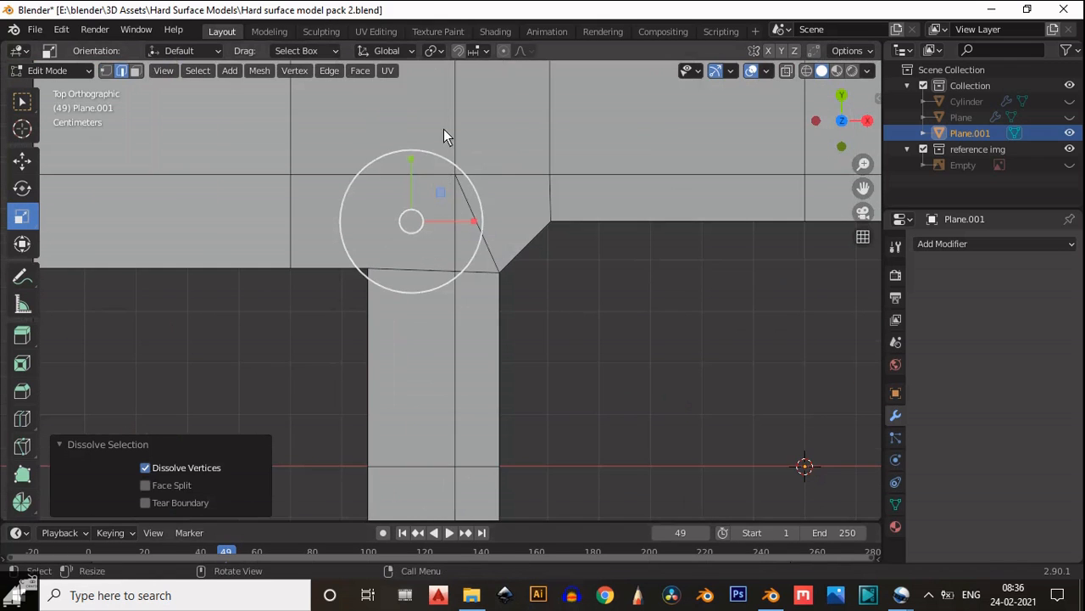
# Add a centred vertical loop cut through the upper band above the left notch's inner corner and move it about -0.005 m along X
pyautogui.press('1')
pyautogui.keyDown('shift'); pyautogui.moveTo(363, 132); pyautogui.dragTo(373, 213, button='middle'); pyautogui.keyUp('shift')
pyautogui.scroll(-3, 373, 213)
pyautogui.hotkey('ctrl', 'r')
pyautogui.click(407, 293)
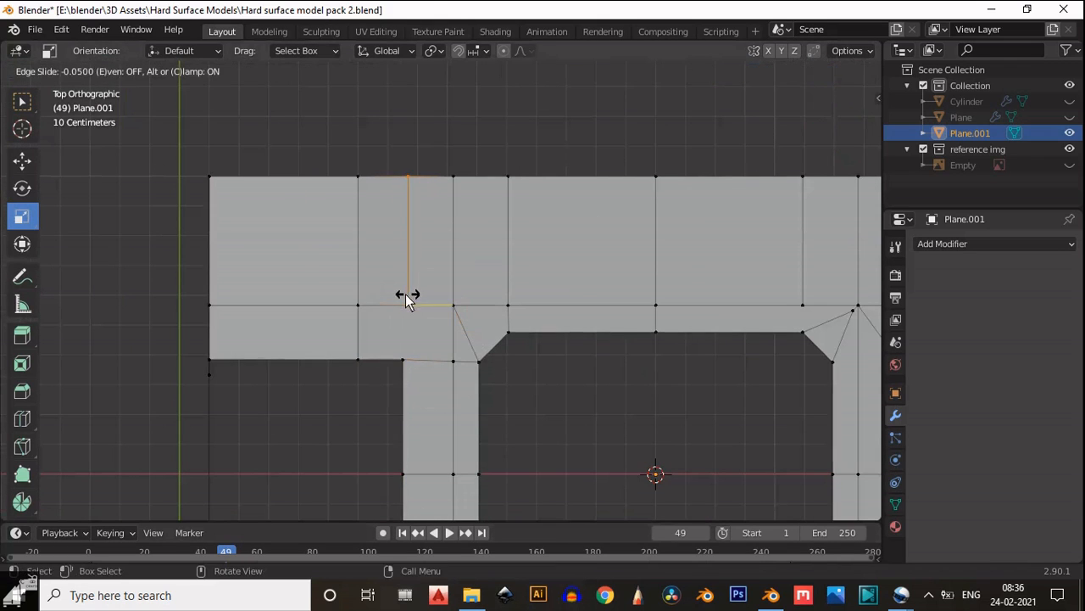
pyautogui.rightClick(405, 293)
pyautogui.scroll(4, 421, 366)
pyautogui.keyDown('shift'); pyautogui.moveTo(420, 363); pyautogui.dragTo(439, 336, button='middle'); pyautogui.keyUp('shift')
pyautogui.click(23, 162)
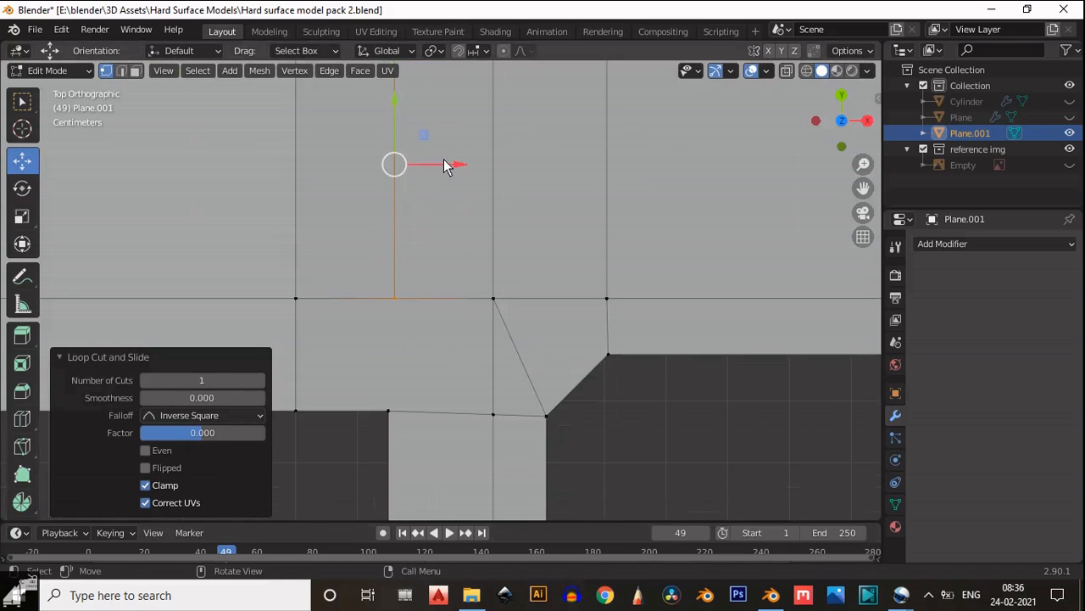
pyautogui.moveTo(444, 159); pyautogui.dragTo(443, 158)
pyautogui.scroll(-6, 441, 290)
pyautogui.keyDown('shift'); pyautogui.moveTo(425, 388); pyautogui.dragTo(420, 213, button='middle'); pyautogui.keyUp('shift')
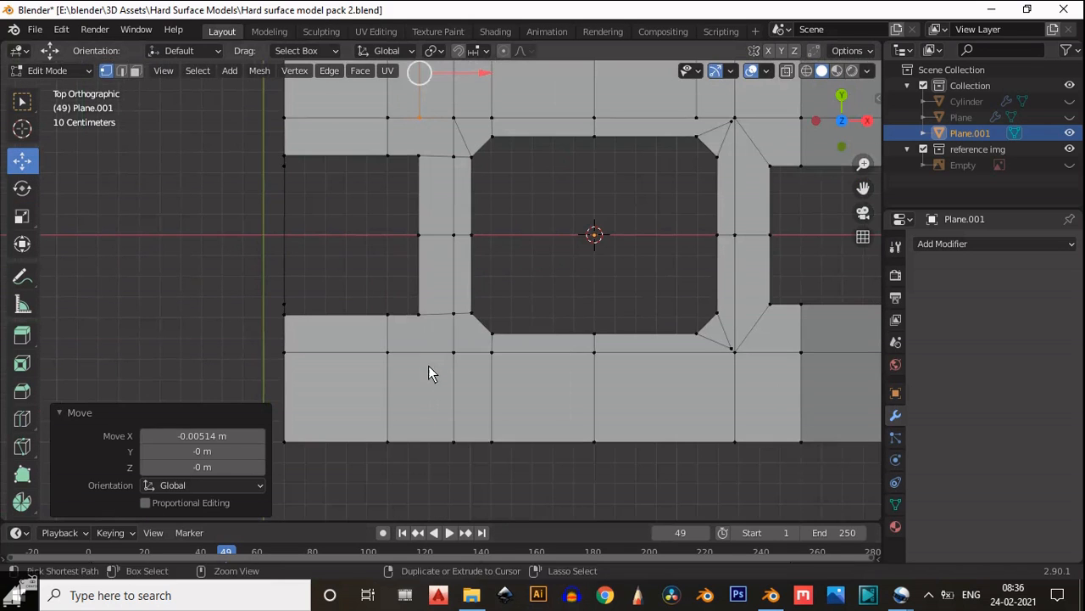
# Add a centred vertical loop cut through the lower band below the left notch's inner corner
pyautogui.hotkey('ctrl', 'r')
pyautogui.click(427, 366)
pyautogui.rightClick(424, 368)
pyautogui.scroll(5, 421, 441)
pyautogui.click(474, 326)
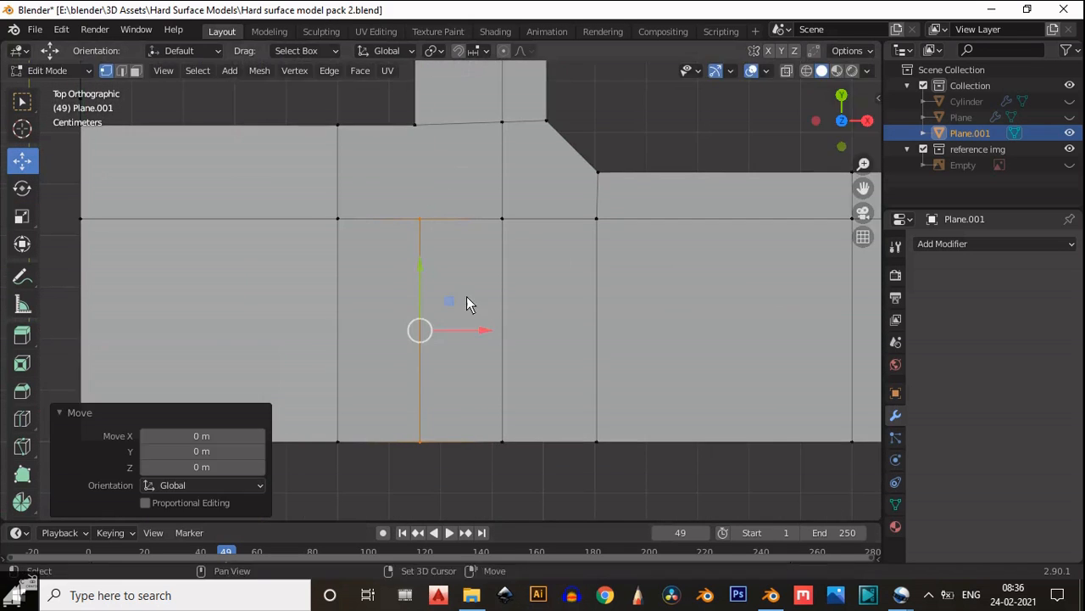
# Connect the left notch's lower and upper inner corners to the ends of the new vertical loops
pyautogui.click(415, 125)
pyautogui.keyDown('shift'); pyautogui.click(419, 219); pyautogui.keyUp('shift')
pyautogui.rightClick(432, 166)
pyautogui.click(430, 183)
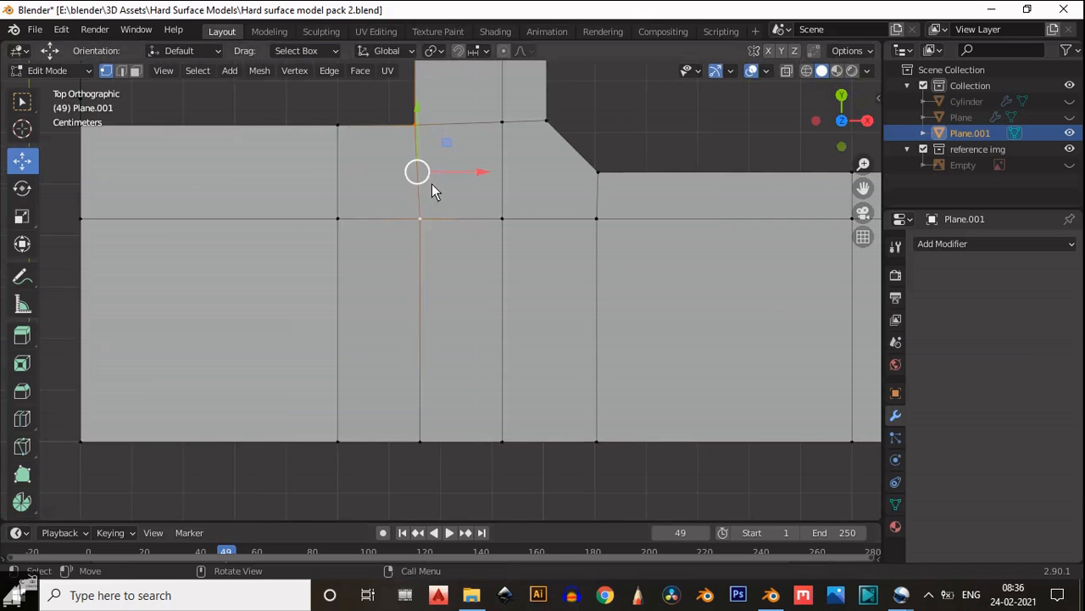
pyautogui.click(423, 217)
pyautogui.scroll(-2, 463, 229)
pyautogui.keyDown('shift'); pyautogui.moveTo(463, 233); pyautogui.dragTo(437, 519, button='middle'); pyautogui.keyUp('shift')
pyautogui.keyDown('shift'); pyautogui.click(410, 237); pyautogui.keyUp('shift')
pyautogui.click(404, 298)
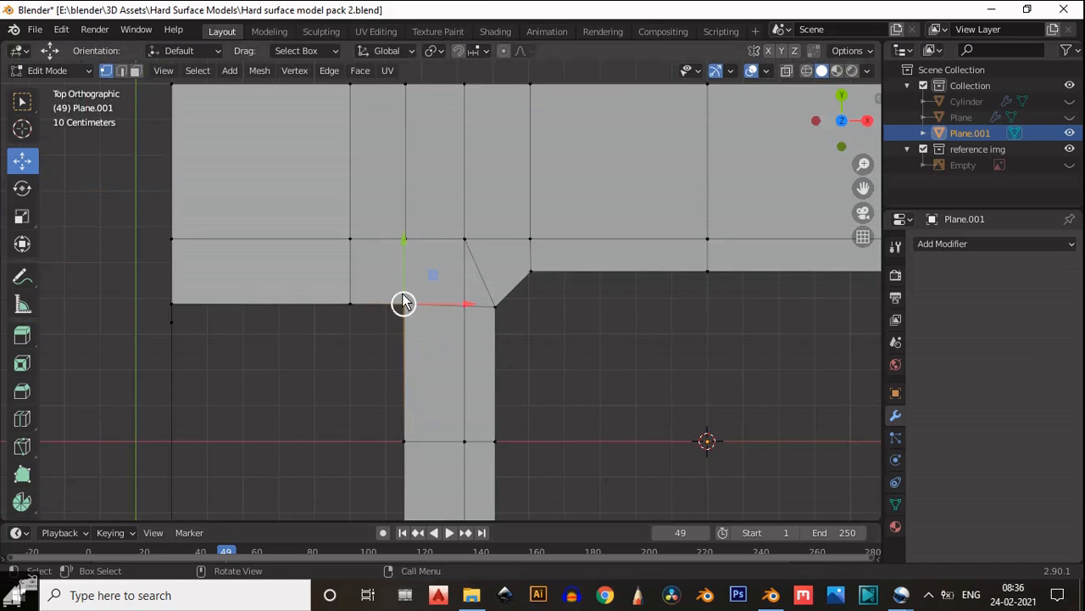
pyautogui.keyDown('shift'); pyautogui.click(404, 239); pyautogui.keyUp('shift')
pyautogui.rightClick(402, 243)
pyautogui.click(401, 243)
# Nudge the lower and upper loops along X to align with the left notch's inner corners, moving the upper one about -0.0013 m
pyautogui.keyDown('shift'); pyautogui.moveTo(436, 311); pyautogui.dragTo(437, 206, button='middle'); pyautogui.keyUp('shift')
pyautogui.scroll(2, 437, 206)
pyautogui.moveTo(428, 111)
pyautogui.keyDown('shift'); pyautogui.mouseDown(button='middle')
pyautogui.moveTo(439, 269)
pyautogui.moveTo(426, 110)
pyautogui.mouseUp(button='middle'); pyautogui.keyUp('shift')
pyautogui.scroll(-4, 440, 269)
pyautogui.click(408, 395)
pyautogui.keyDown('shift'); pyautogui.click(408, 501); pyautogui.keyUp('shift')
pyautogui.moveTo(456, 450); pyautogui.dragTo(452, 452)
pyautogui.keyDown('shift'); pyautogui.moveTo(431, 283); pyautogui.dragTo(409, 466, button='middle'); pyautogui.keyUp('shift')
pyautogui.moveTo(402, 164); pyautogui.dragTo(375, 310)
pyautogui.moveTo(439, 245); pyautogui.dragTo(437, 243)
# Add a centred horizontal loop cut through the strip above the left notch and connect its end to the opening's upper-left bevel vertex
pyautogui.scroll(4, 460, 346)
pyautogui.keyDown('shift'); pyautogui.moveTo(497, 327); pyautogui.dragTo(471, 274, button='middle'); pyautogui.keyUp('shift')
pyautogui.hotkey('ctrl', 'r')
pyautogui.click(299, 304)
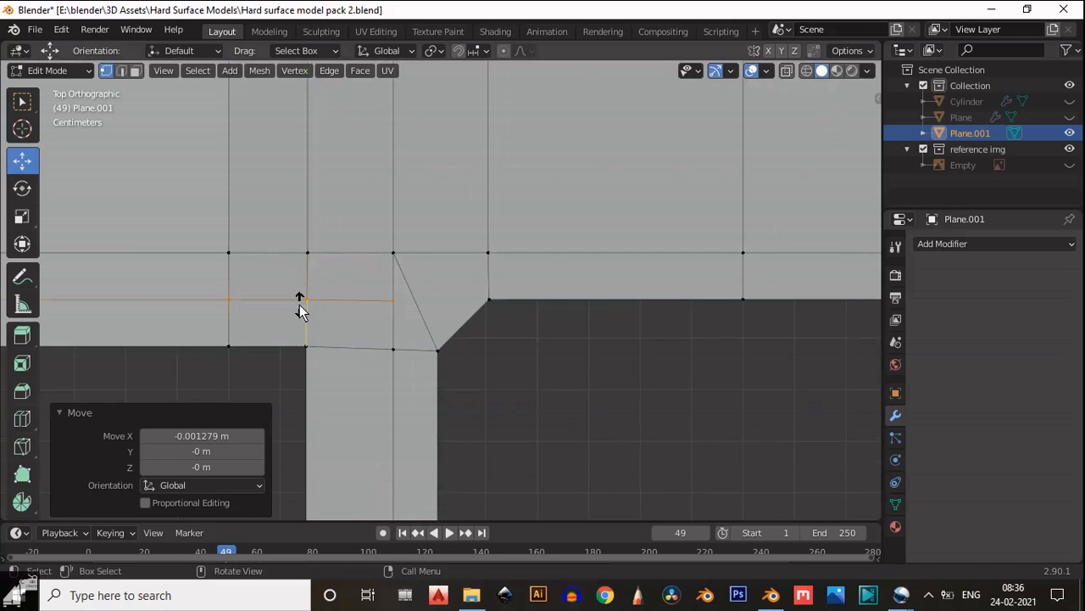
pyautogui.rightClick(300, 305)
pyautogui.click(393, 300)
pyautogui.keyDown('shift'); pyautogui.click(488, 299); pyautogui.keyUp('shift')
pyautogui.rightClick(478, 286)
pyautogui.click(478, 287)
# Add a horizontal loop cut through the strip below the left notch and connect its end to the opening's lower-left bevel vertex
pyautogui.scroll(-3, 496, 408)
pyautogui.keyDown('shift'); pyautogui.moveTo(483, 488); pyautogui.dragTo(489, 216, button='middle'); pyautogui.keyUp('shift')
pyautogui.scroll(-1, 489, 380)
pyautogui.hotkey('ctrl', 'r')
pyautogui.click(424, 269)
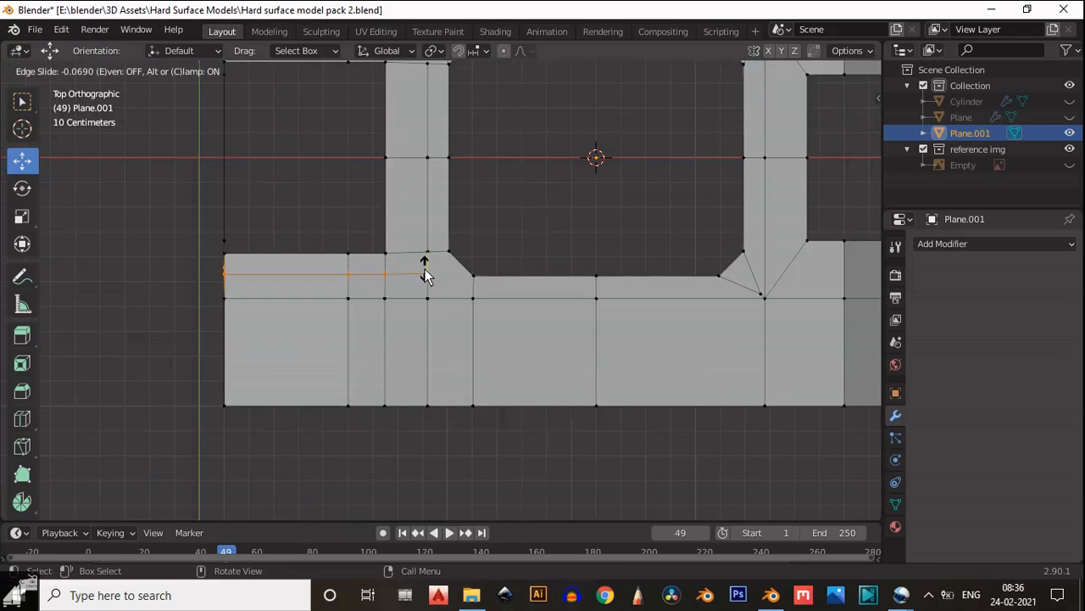
pyautogui.click(425, 269)
pyautogui.scroll(6, 428, 268)
pyautogui.click(403, 238)
pyautogui.keyDown('shift'); pyautogui.click(537, 245); pyautogui.keyUp('shift')
pyautogui.rightClick(450, 221)
pyautogui.click(450, 221)
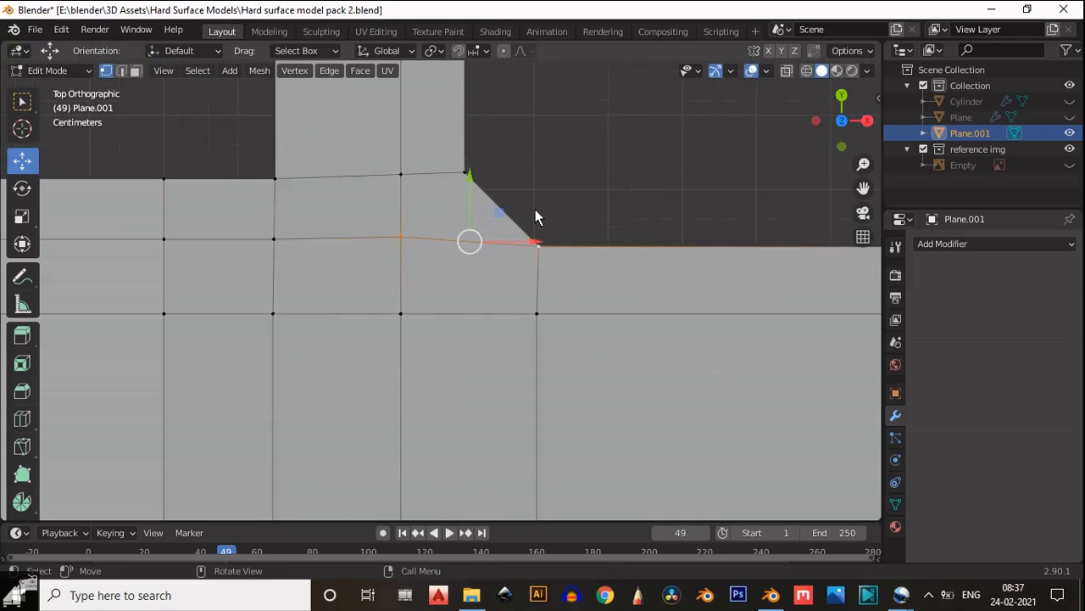
# Select the new horizontal loop below the left notch and move it along Y by -0.009251 m
pyautogui.scroll(-3, 398, 272)
pyautogui.keyDown('alt'); pyautogui.click(428, 294); pyautogui.keyUp('alt')
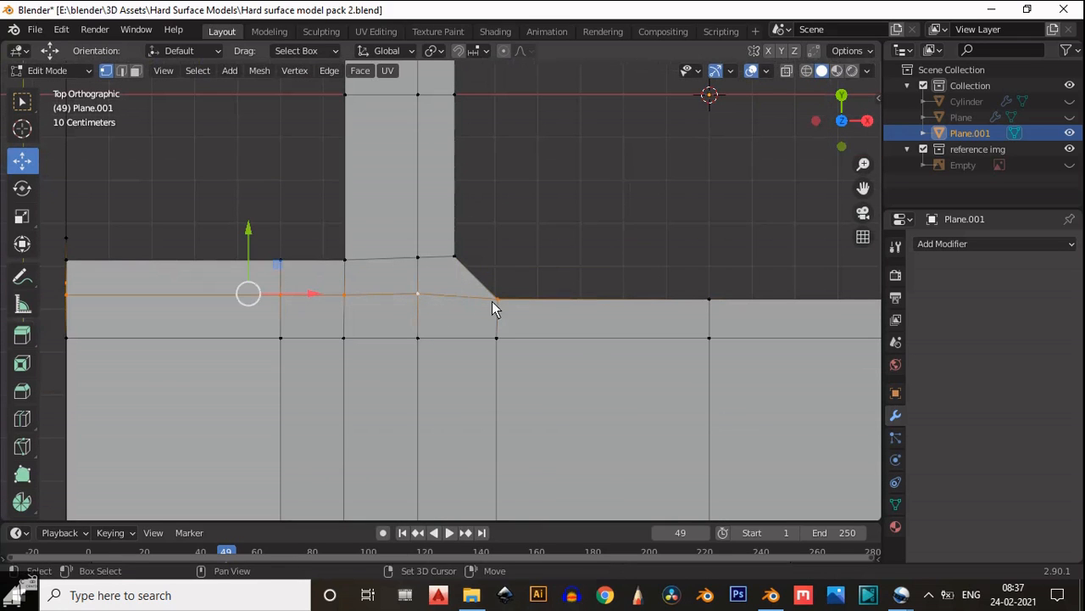
pyautogui.moveTo(218, 227); pyautogui.dragTo(208, 230)
pyautogui.scroll(-5, 382, 226)
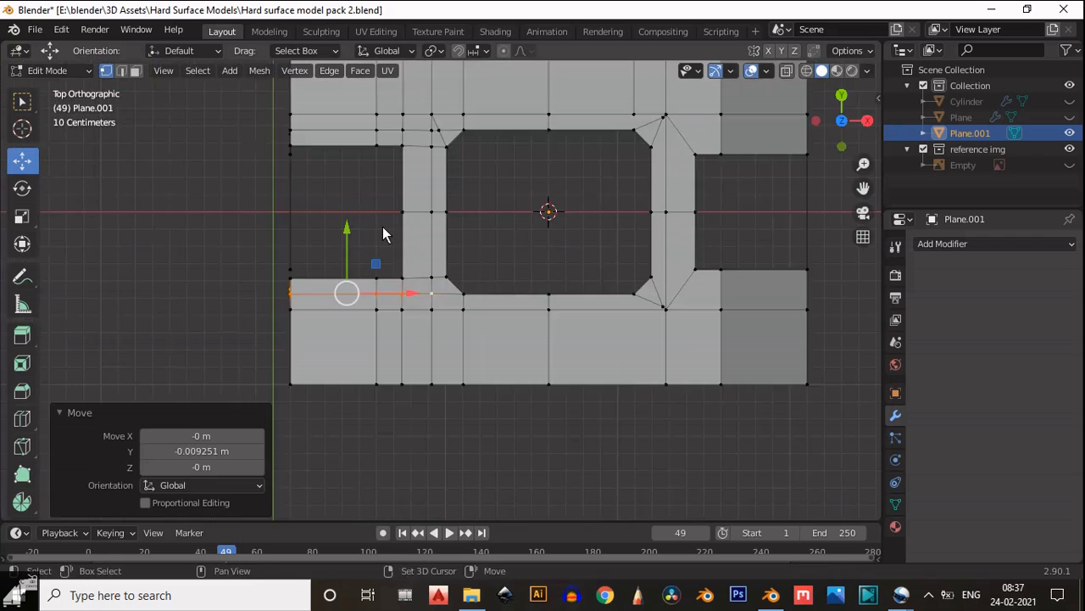
# Dissolve the two diagonal edge segments running into the opening's upper-left bevelled corner
pyautogui.moveTo(382, 227); pyautogui.dragTo(645, 203, button='middle')
pyautogui.click(835, 92)
pyautogui.keyDown('shift'); pyautogui.moveTo(732, 158); pyautogui.dragTo(522, 442, button='middle'); pyautogui.keyUp('shift')
pyautogui.scroll(3, 484, 321)
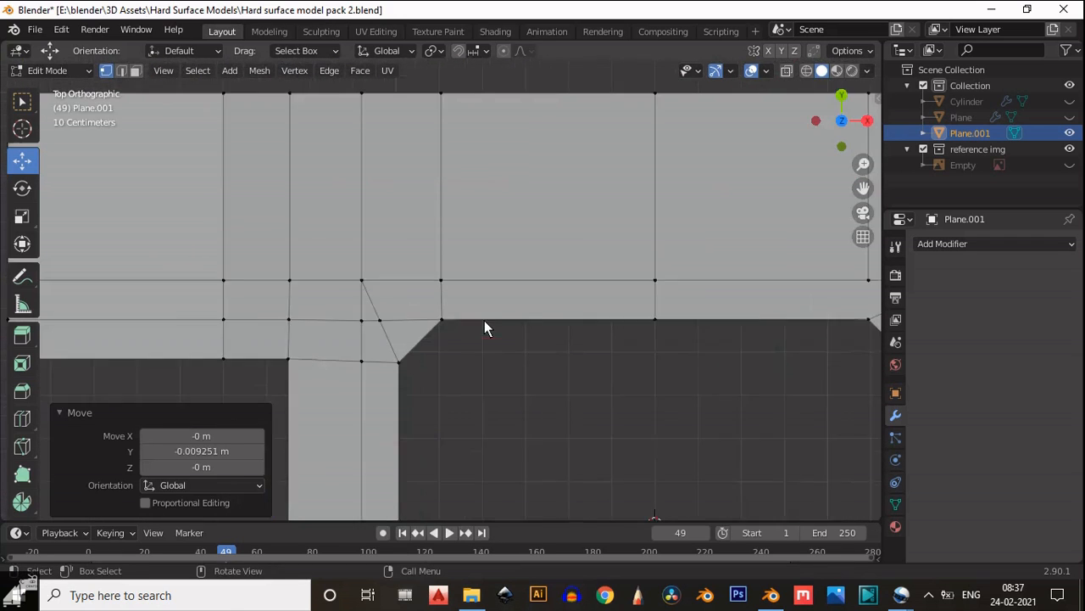
pyautogui.scroll(1, 475, 326)
pyautogui.press('2')
pyautogui.click(362, 314)
pyautogui.hotkey('ctrl', 'x')
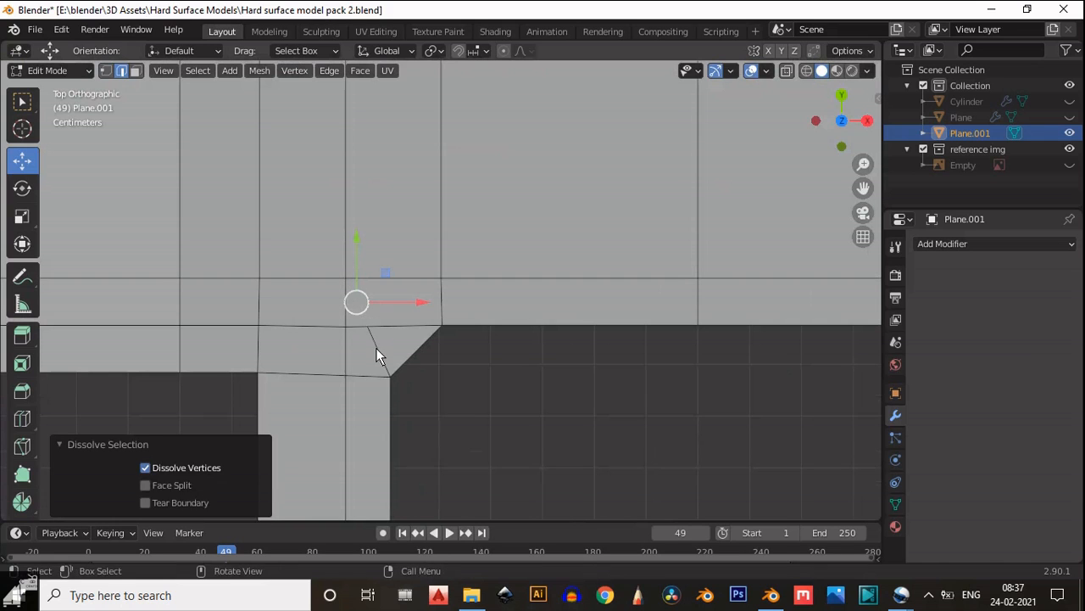
pyautogui.click(377, 345)
pyautogui.hotkey('ctrl', 'x')
pyautogui.scroll(-1, 382, 357)
pyautogui.keyDown('shift'); pyautogui.moveTo(382, 356); pyautogui.dragTo(409, 259, button='middle'); pyautogui.keyUp('shift')
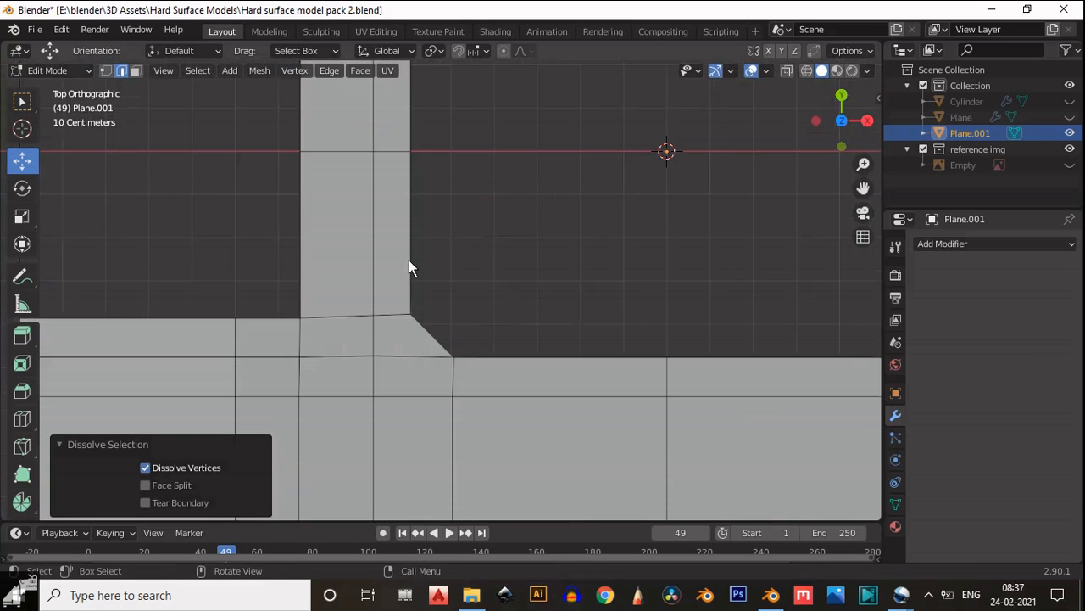
# Symmetrize the whole mesh from -X to +X
pyautogui.scroll(-3, 432, 280)
pyautogui.scroll(1, 475, 255)
pyautogui.press('a')
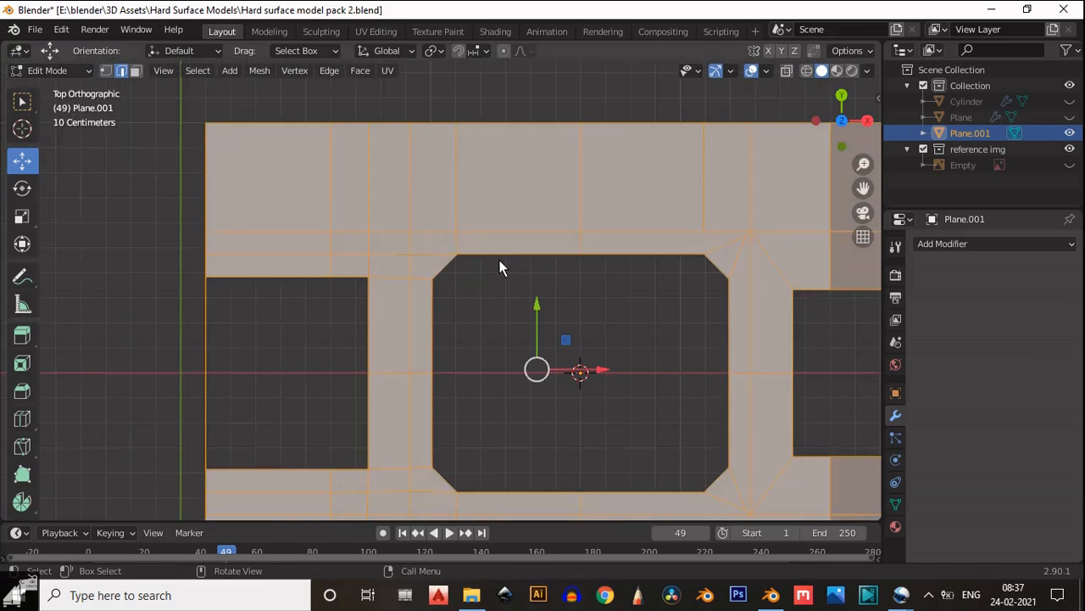
pyautogui.keyDown('shift'); pyautogui.moveTo(501, 267); pyautogui.dragTo(480, 234, button='middle'); pyautogui.keyUp('shift')
pyautogui.click(260, 71)
pyautogui.click(311, 290)
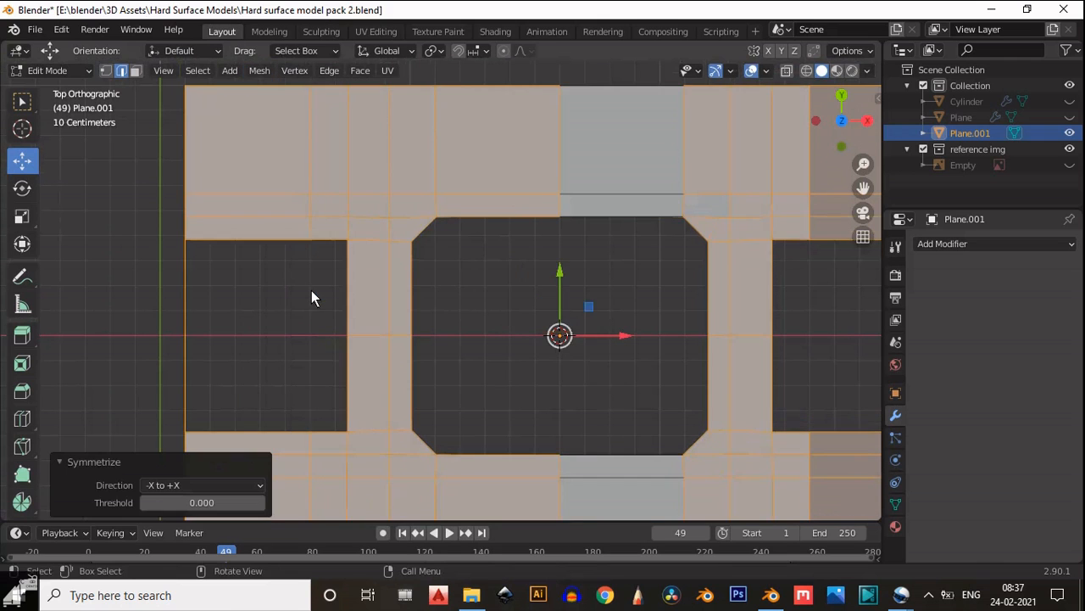
pyautogui.scroll(-3, 485, 285)
pyautogui.press('Tab')
pyautogui.moveTo(485, 285); pyautogui.dragTo(546, 336, button='middle')
pyautogui.scroll(5, 434, 333)
pyautogui.moveTo(434, 334); pyautogui.dragTo(458, 327, button='middle')
pyautogui.press('Tab')
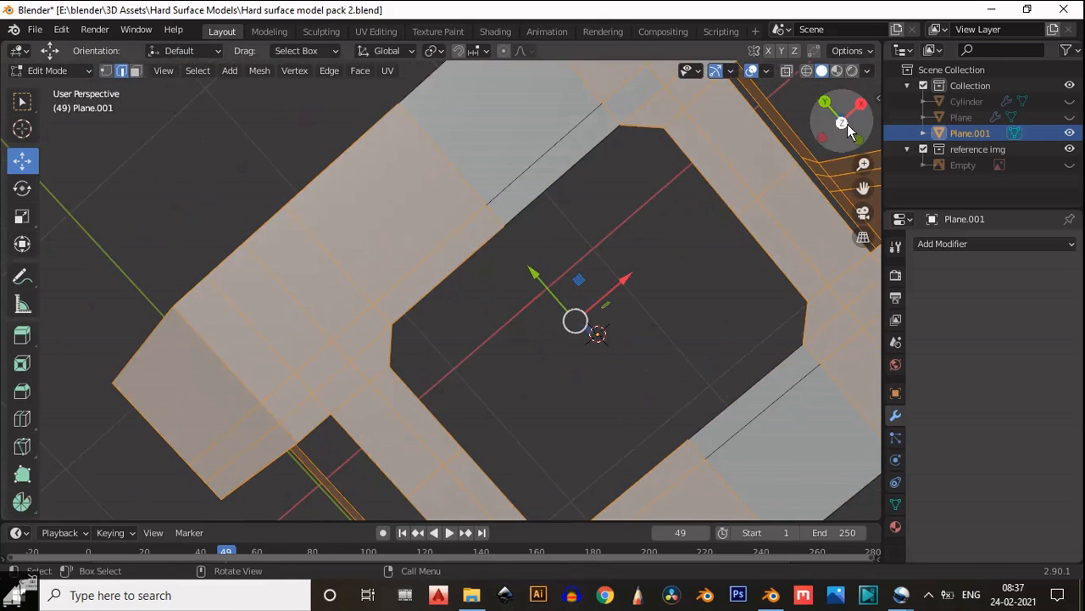
# Nudge the upper bevel vertex at the opening's upper-left corner slightly into place in the top view
pyautogui.click(847, 123)
pyautogui.press('1')
pyautogui.scroll(7, 352, 322)
pyautogui.click(284, 377)
pyautogui.keyDown('shift'); pyautogui.moveTo(283, 376); pyautogui.dragTo(395, 307, button='middle'); pyautogui.keyUp('shift')
pyautogui.scroll(2, 394, 308)
pyautogui.press('g')
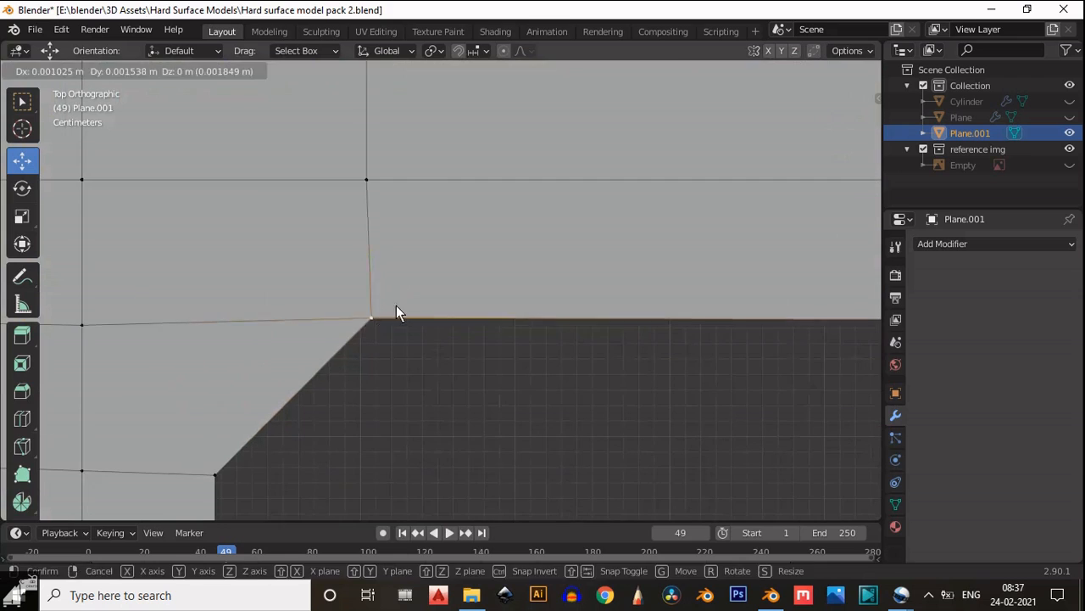
pyautogui.click(396, 305)
# Delete the short vertical edge above the opening's upper-left bevel vertex and reconnect its two end vertices
pyautogui.press('2')
pyautogui.click(366, 244)
pyautogui.press('x')
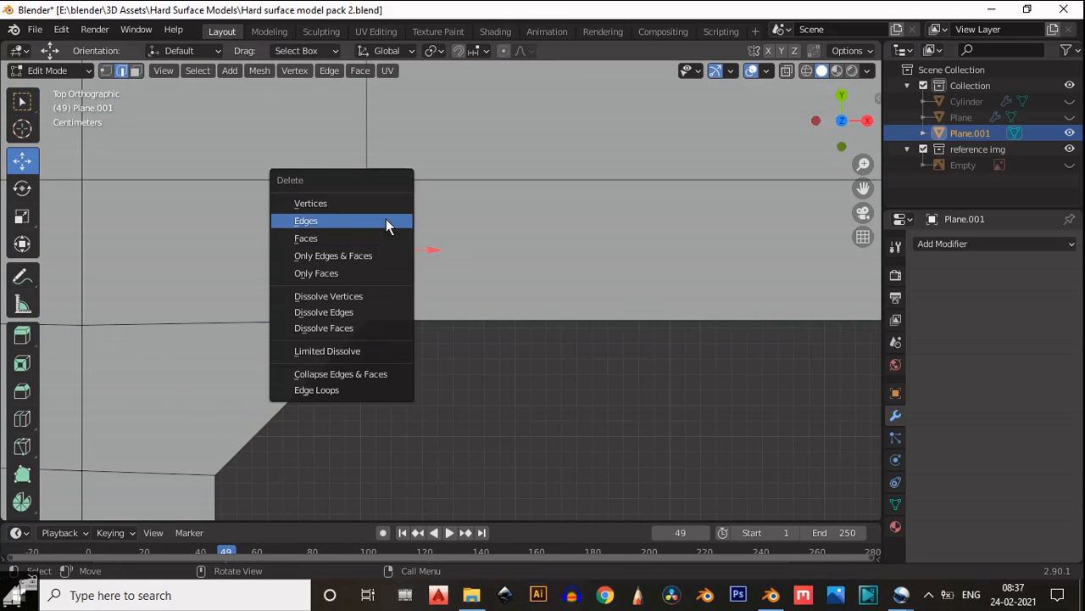
pyautogui.click(385, 220)
pyautogui.press('1')
pyautogui.click(368, 321)
pyautogui.keyDown('shift'); pyautogui.click(368, 179); pyautogui.keyUp('shift')
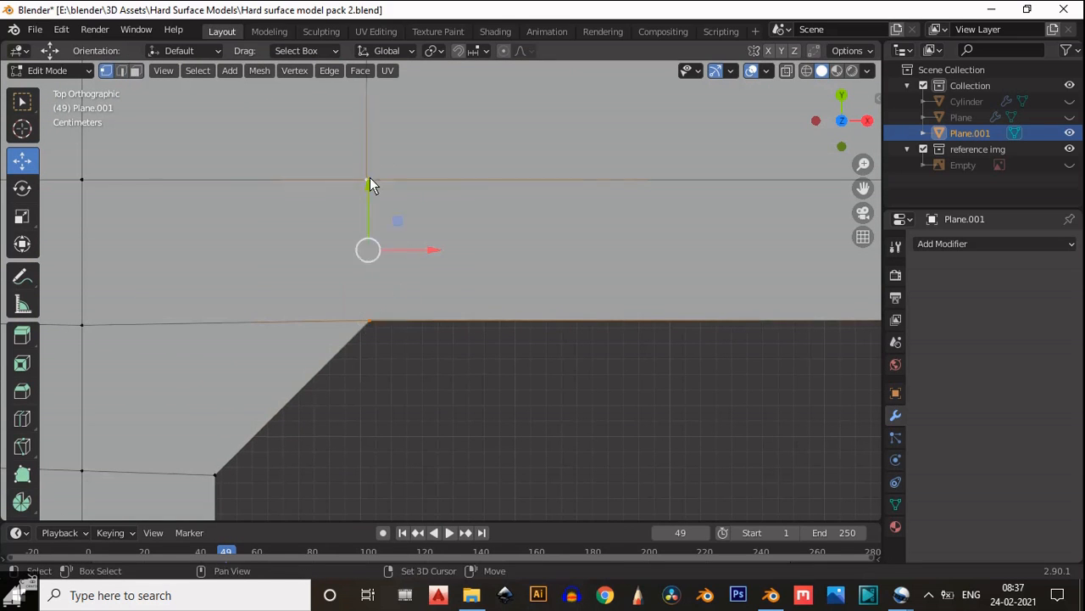
pyautogui.rightClick(370, 177)
pyautogui.click(368, 194)
# Review the whole panel in Object Mode from a perspective view with overlays hidden
pyautogui.scroll(-2, 508, 329)
pyautogui.press('Tab')
pyautogui.moveTo(508, 328); pyautogui.dragTo(783, 106, button='middle')
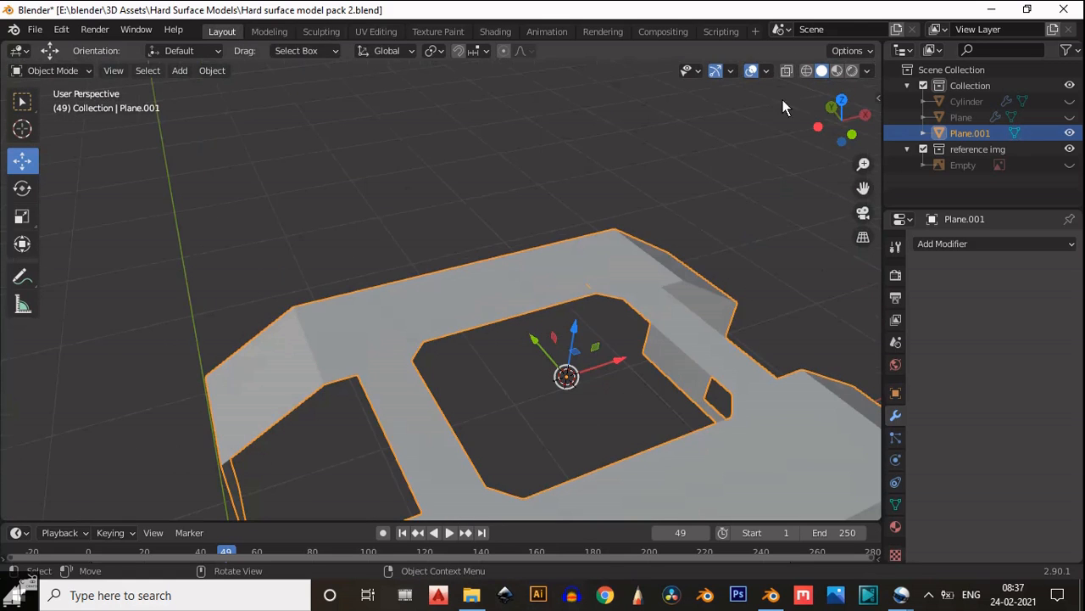
pyautogui.click(751, 70)
pyautogui.press('Home')
pyautogui.click(929, 595)
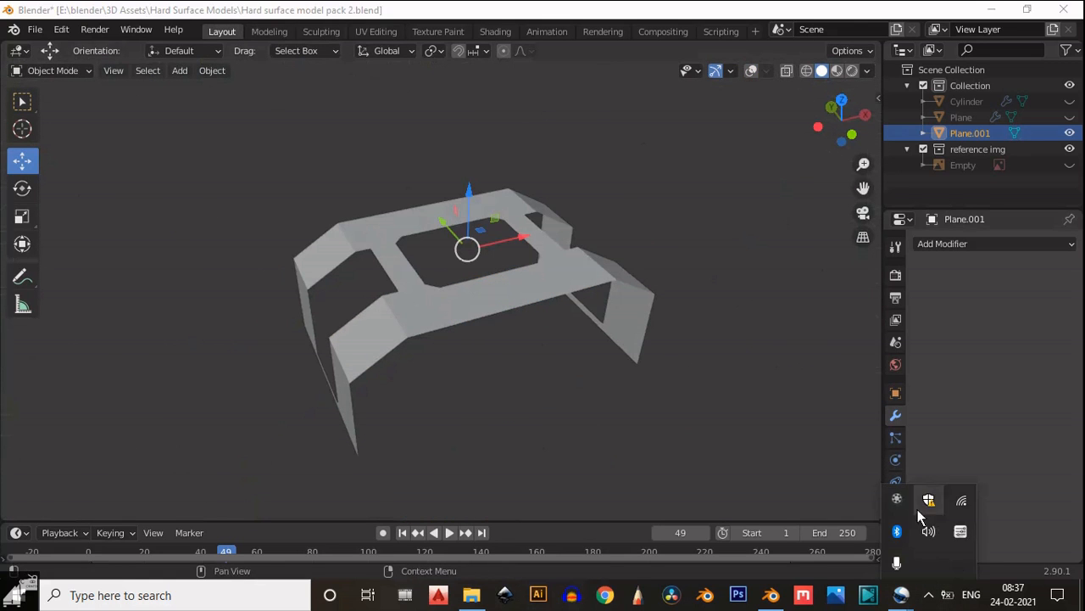
pyautogui.click(928, 500)
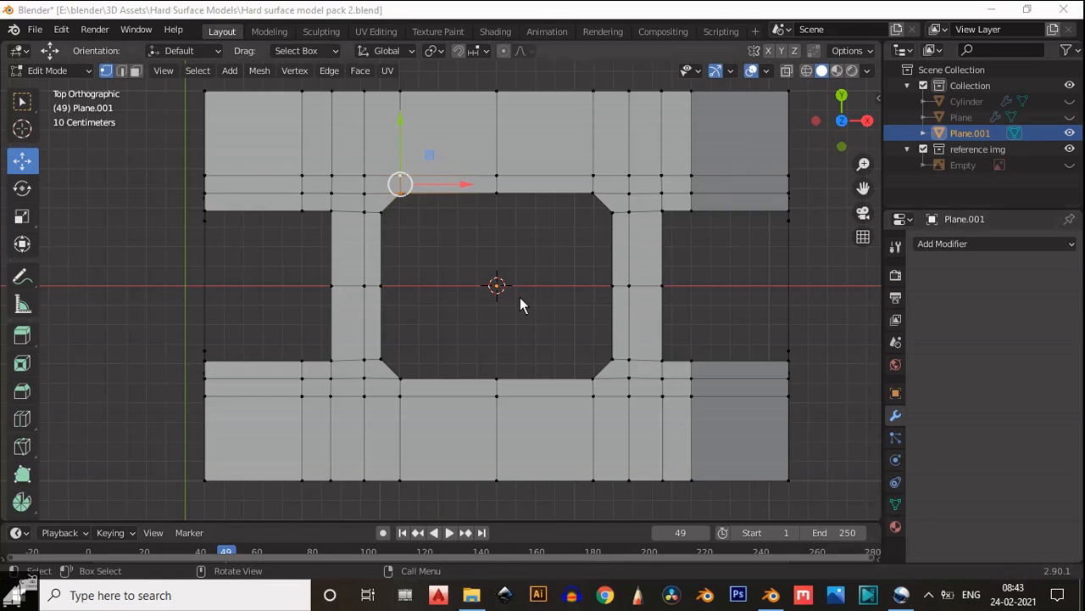
# Add a centred horizontal loop cut through the lower band, plus another centred one through its upper half
pyautogui.moveTo(520, 297); pyautogui.dragTo(543, 412, button='middle')
pyautogui.click(844, 102)
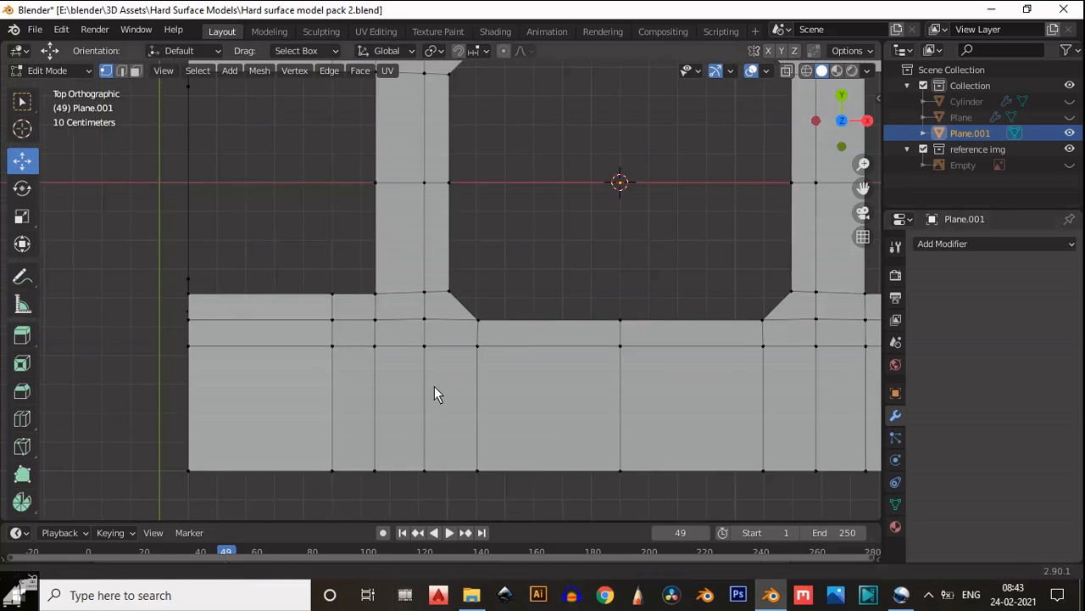
pyautogui.hotkey('ctrl', 'r')
pyautogui.click(431, 403)
pyautogui.rightClick(440, 384)
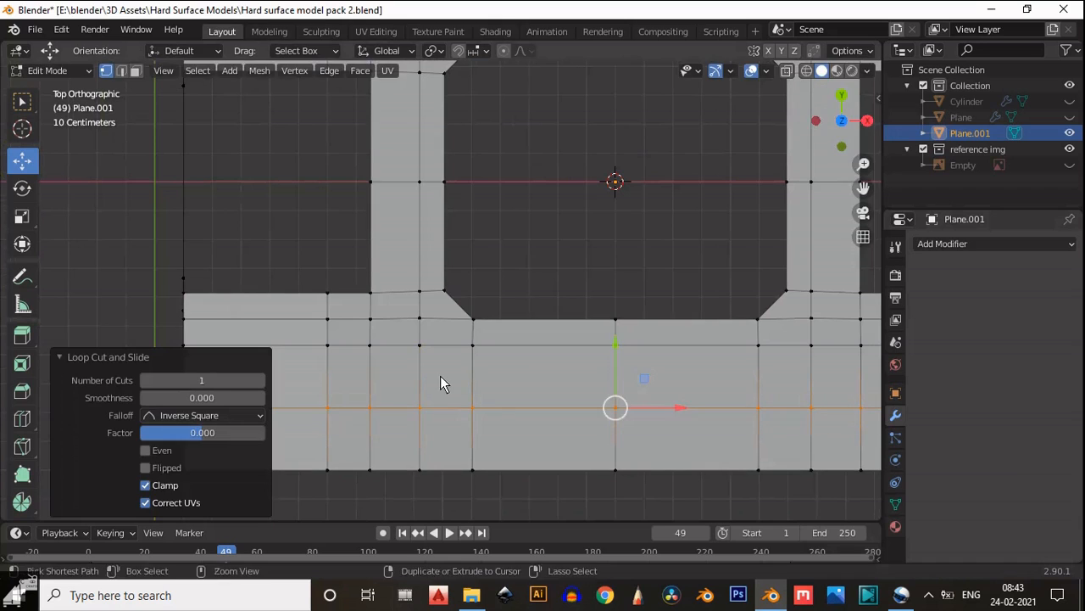
pyautogui.hotkey('ctrl', 'r')
pyautogui.click(438, 372)
pyautogui.rightClick(439, 372)
# Move the lower of the two new horizontal loops along Y by -0.036729 m
pyautogui.keyDown('shift'); pyautogui.moveTo(451, 371); pyautogui.dragTo(454, 348, button='middle'); pyautogui.keyUp('shift')
pyautogui.scroll(1, 449, 355)
pyautogui.keyDown('alt'); pyautogui.click(416, 387); pyautogui.keyUp('alt')
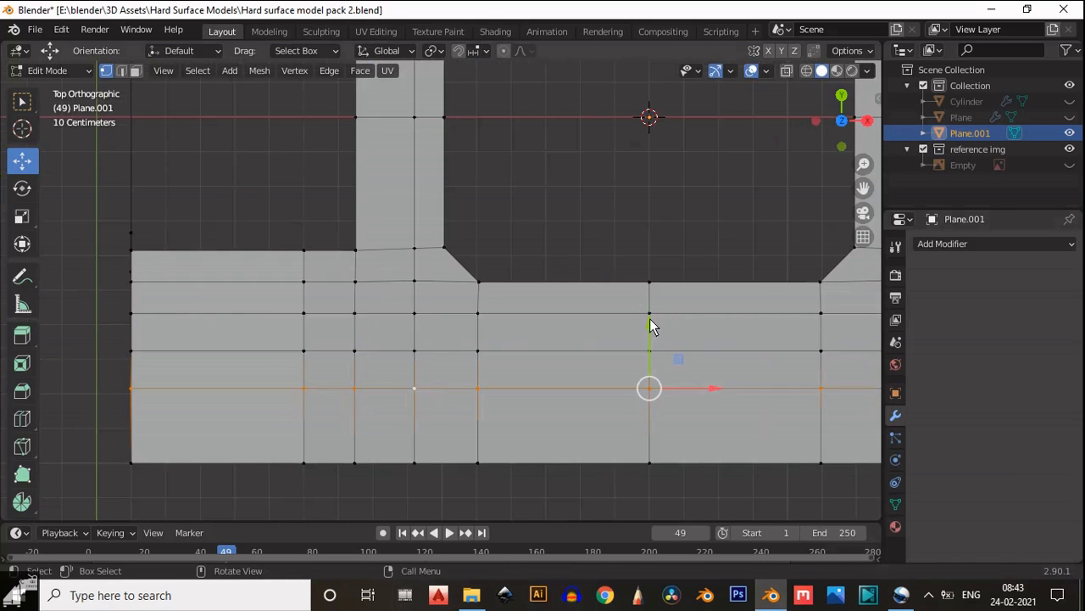
pyautogui.moveTo(651, 325); pyautogui.dragTo(658, 338)
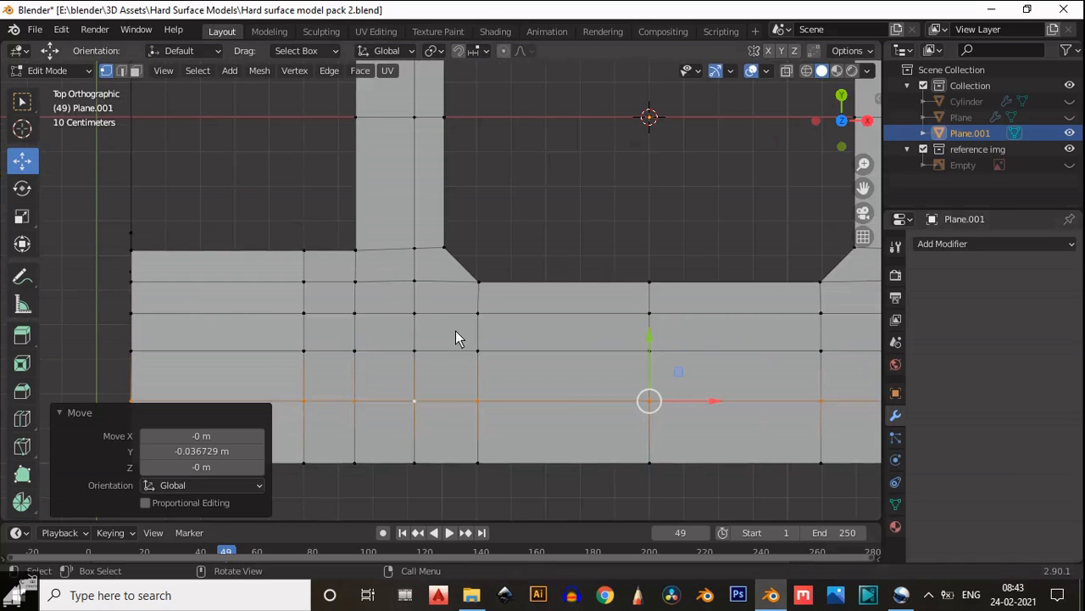
# Dissolve the upper of the two new loops and nudge the remaining one slightly down along Y
pyautogui.keyDown('alt'); pyautogui.click(463, 344); pyautogui.keyUp('alt')
pyautogui.press('2')
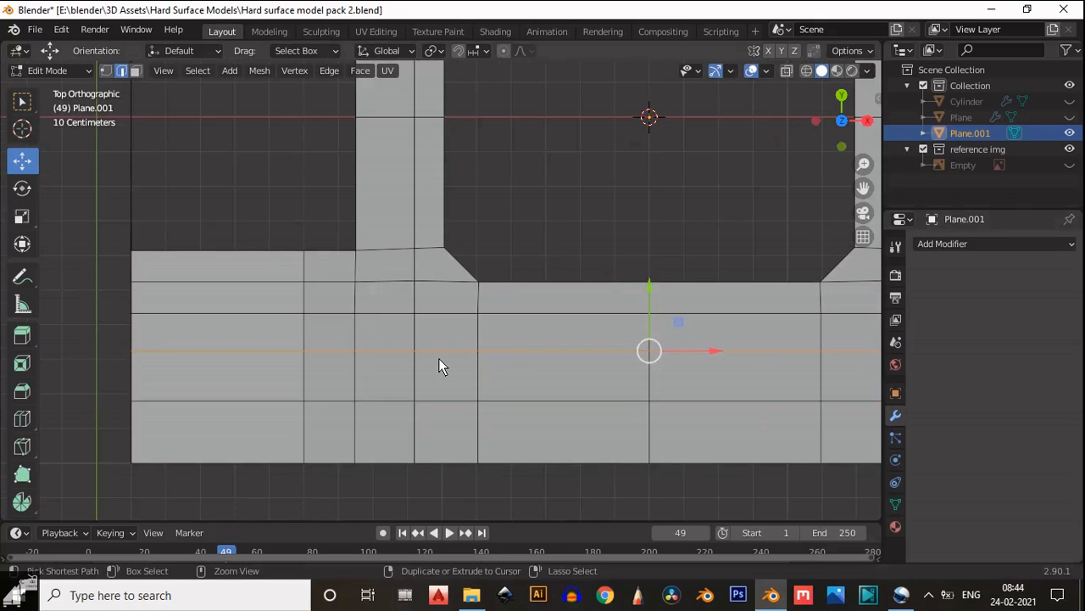
pyautogui.hotkey('ctrl', 'x')
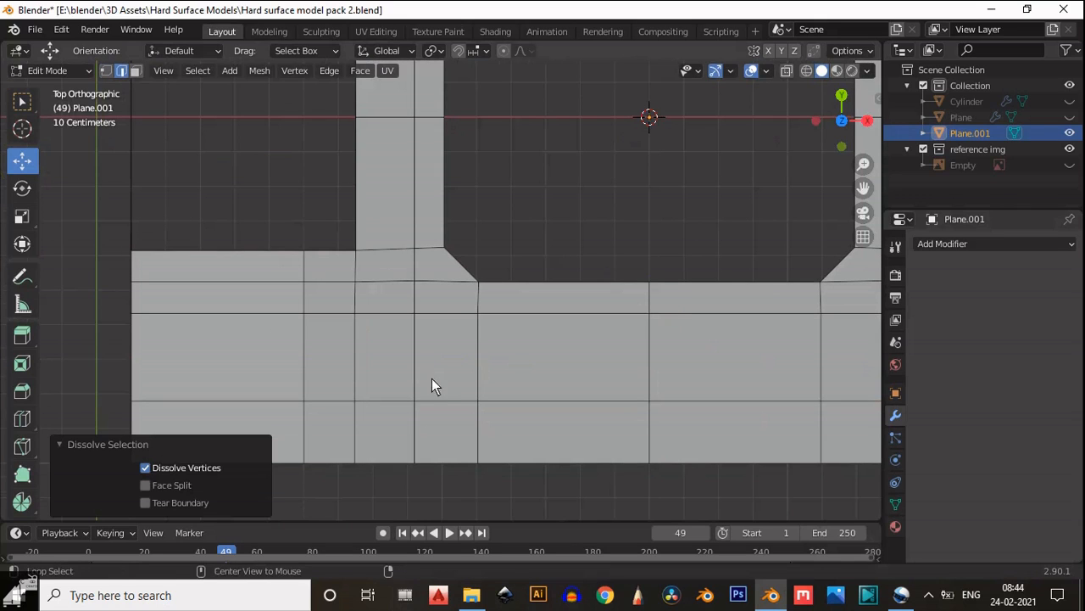
pyautogui.keyDown('alt'); pyautogui.click(439, 396); pyautogui.keyUp('alt')
pyautogui.moveTo(645, 337); pyautogui.dragTo(643, 339)
# Add a centred horizontal loop cut above the remaining loop and inset the four faces below the opening's lower-left corner by 0.0389 m
pyautogui.hotkey('ctrl', 'r')
pyautogui.click(467, 371)
pyautogui.rightClick(468, 370)
pyautogui.press('3')
pyautogui.moveTo(466, 348); pyautogui.dragTo(398, 382)
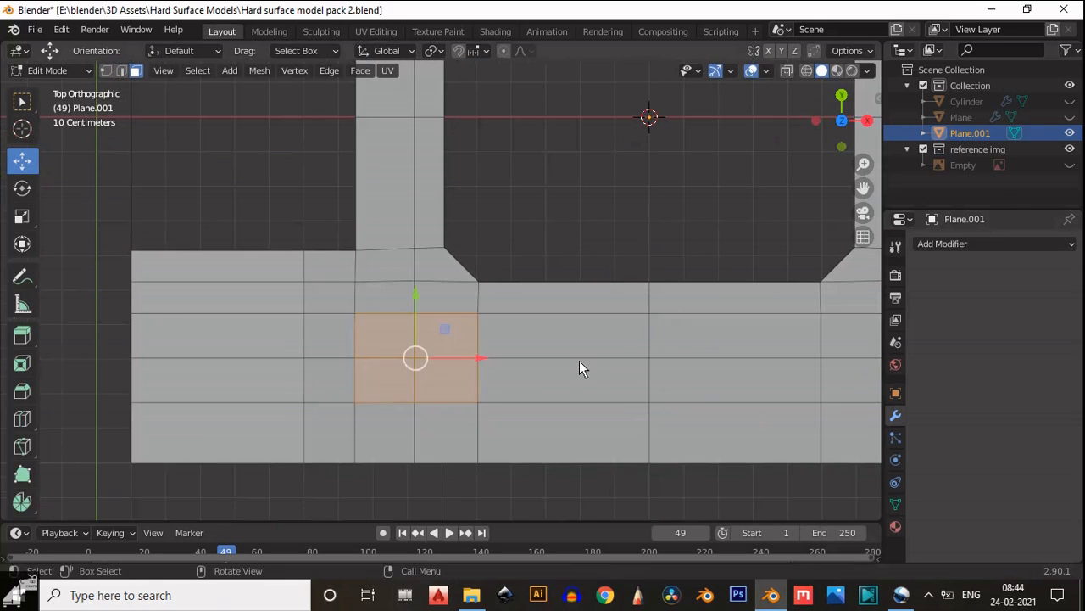
pyautogui.press('i')
pyautogui.click(466, 332)
# Shape the inset faces into a regular best-fit circle with LoopTools Circle and scale the circle to fit its surrounding faces
pyautogui.scroll(-3, 441, 361)
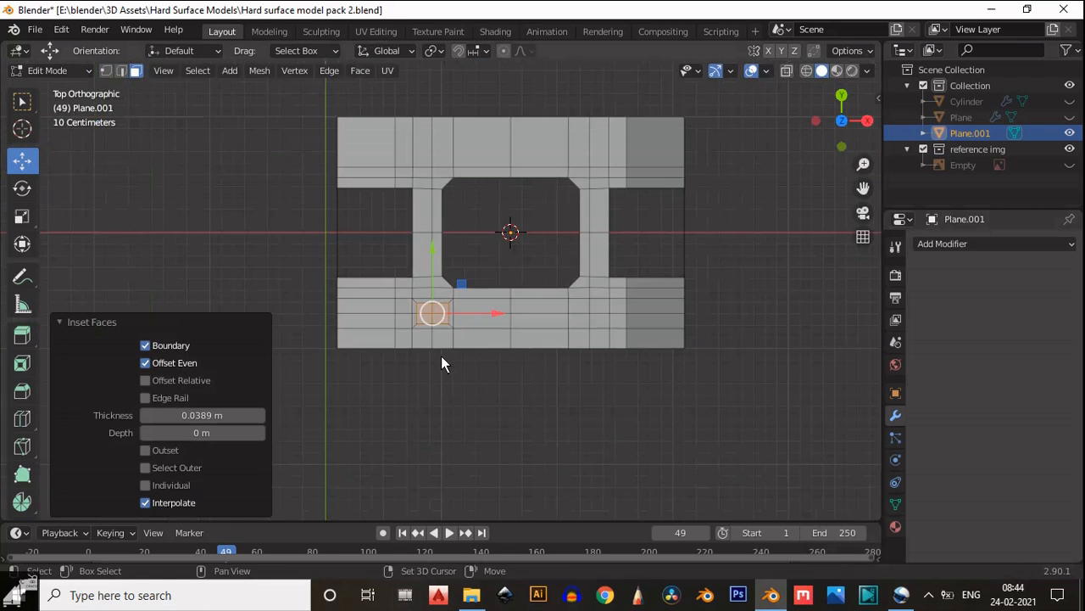
pyautogui.scroll(6, 424, 390)
pyautogui.rightClick(402, 432)
pyautogui.moveTo(426, 193)
pyautogui.click(468, 202)
pyautogui.scroll(4, 509, 301)
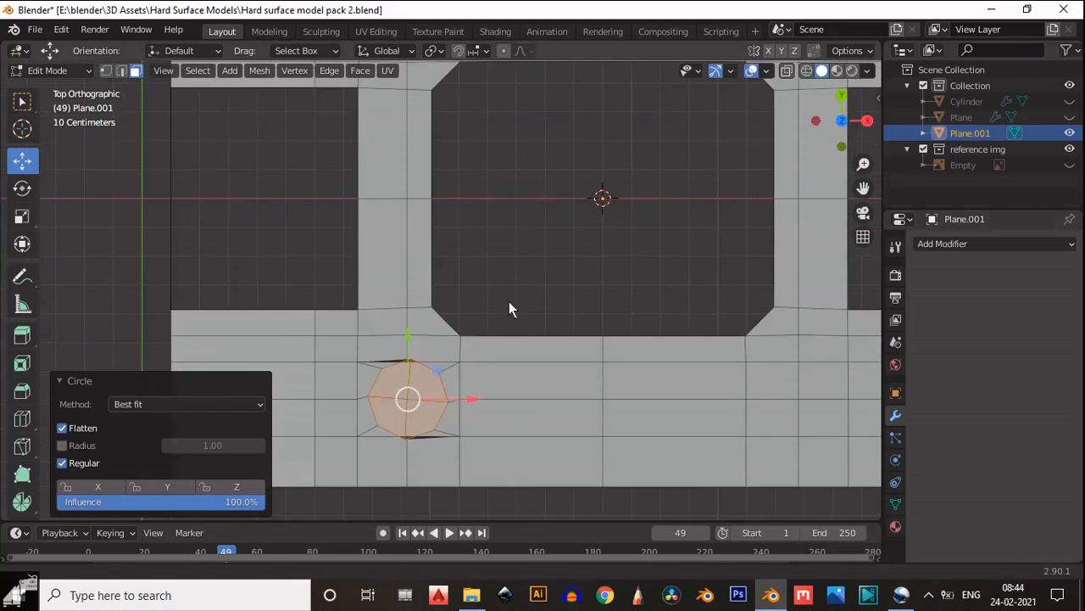
pyautogui.press('s')
pyautogui.click(467, 369)
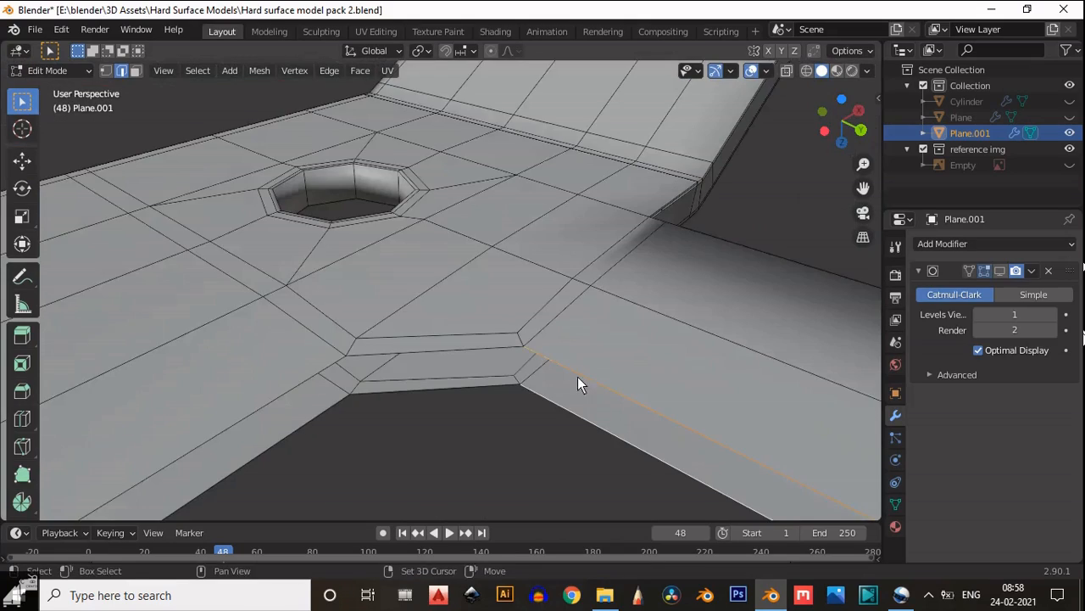
# Fill the missing side-wall faces around the opening's bevelled corner between the upper and lower rim edges
pyautogui.keyDown('alt'); pyautogui.click(532, 330); pyautogui.keyUp('alt')
pyautogui.scroll(1, 525, 330)
pyautogui.click(482, 332)
pyautogui.press('f')
pyautogui.press('f')
pyautogui.press('f')
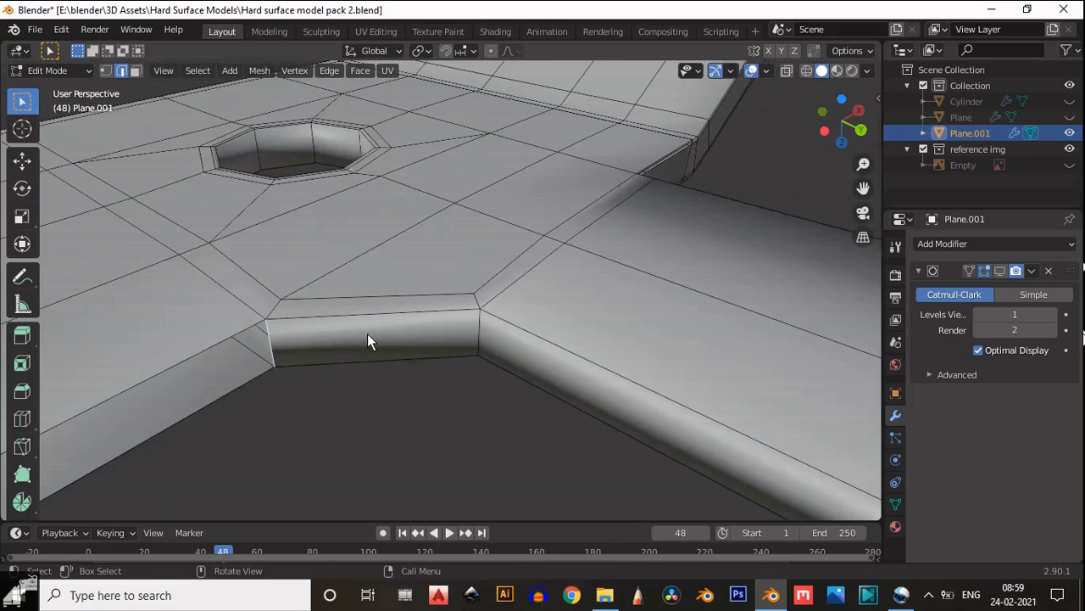
# Add a supporting loop cut across the band between the hole and the notched end, slid to a factor of -0.800
pyautogui.scroll(-4, 510, 274)
pyautogui.moveTo(511, 274); pyautogui.dragTo(513, 352, button='middle')
pyautogui.keyDown('shift'); pyautogui.moveTo(513, 352); pyautogui.dragTo(511, 319, button='middle'); pyautogui.keyUp('shift')
pyautogui.hotkey('ctrl', 'r')
pyautogui.click(659, 340)
pyautogui.click(673, 312)
pyautogui.press('g')
pyautogui.press('g')
pyautogui.click(532, 304)
pyautogui.scroll(-6, 586, 317)
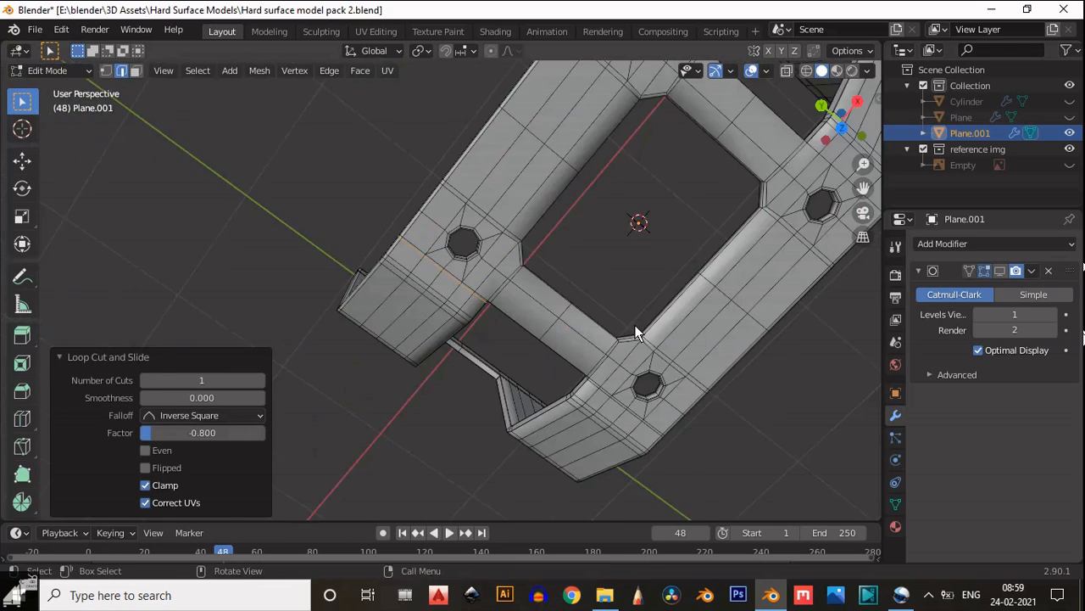
# Add two more supporting loop cuts, one slid to 0.800 beside the opposite notch's inner corner and the other to -0.800
pyautogui.keyDown('shift'); pyautogui.moveTo(684, 125); pyautogui.dragTo(477, 337, button='middle'); pyautogui.keyUp('shift')
pyautogui.scroll(6, 549, 195)
pyautogui.hotkey('ctrl', 'r')
pyautogui.click(547, 194)
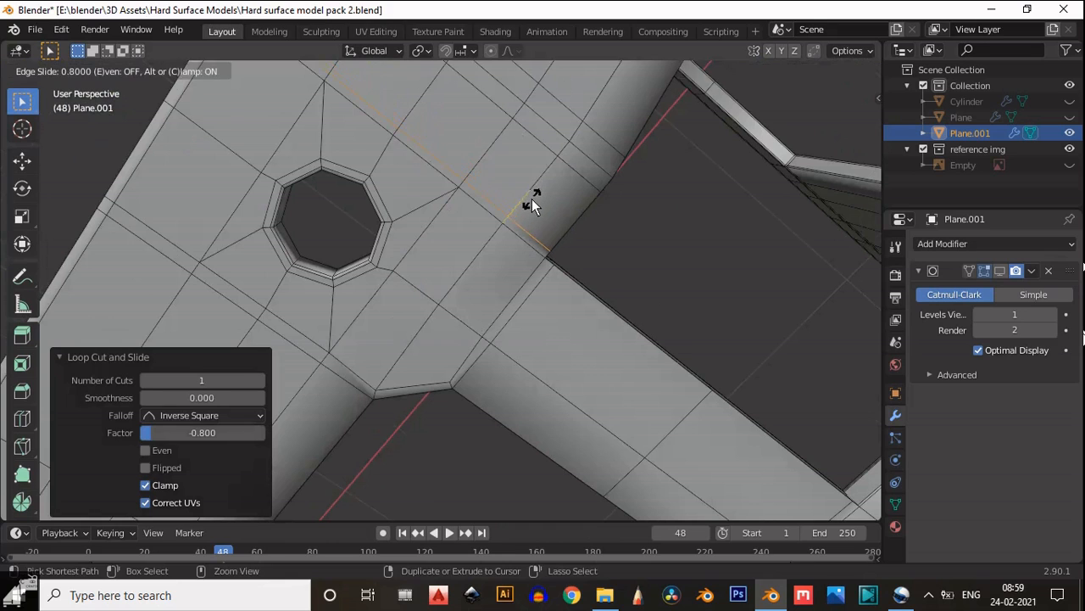
pyautogui.click(533, 197)
pyautogui.hotkey('ctrl', 'r')
pyautogui.moveTo(650, 356); pyautogui.dragTo(474, 246, button='middle')
pyautogui.click(540, 298)
pyautogui.click(524, 318)
# Try a centred loop cut around the opening's side wall, and undo it
pyautogui.hotkey('ctrl', 'r')
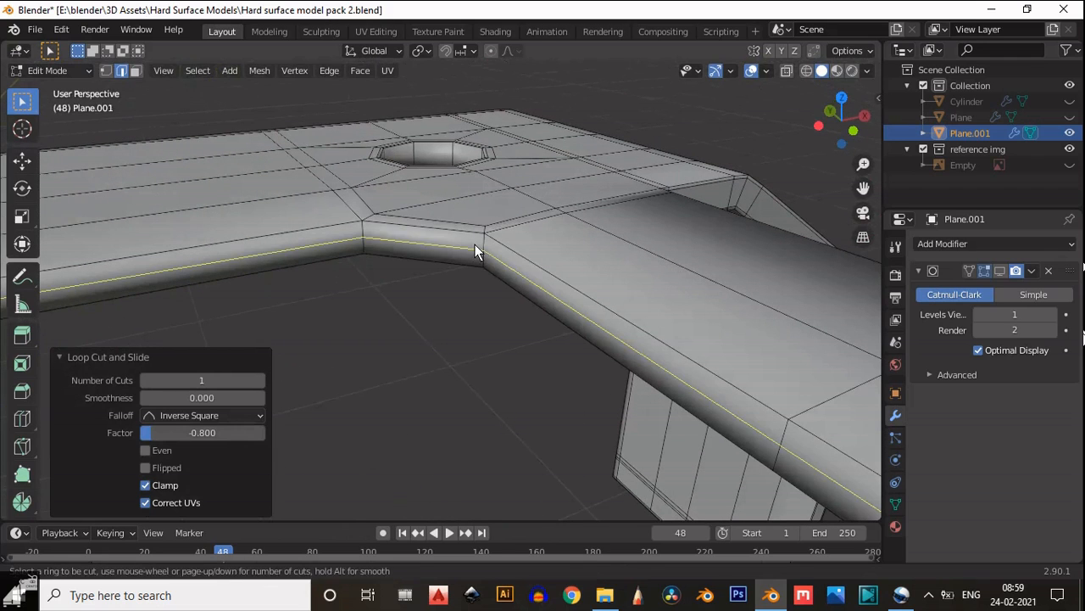
pyautogui.click(475, 244)
pyautogui.rightClick(475, 244)
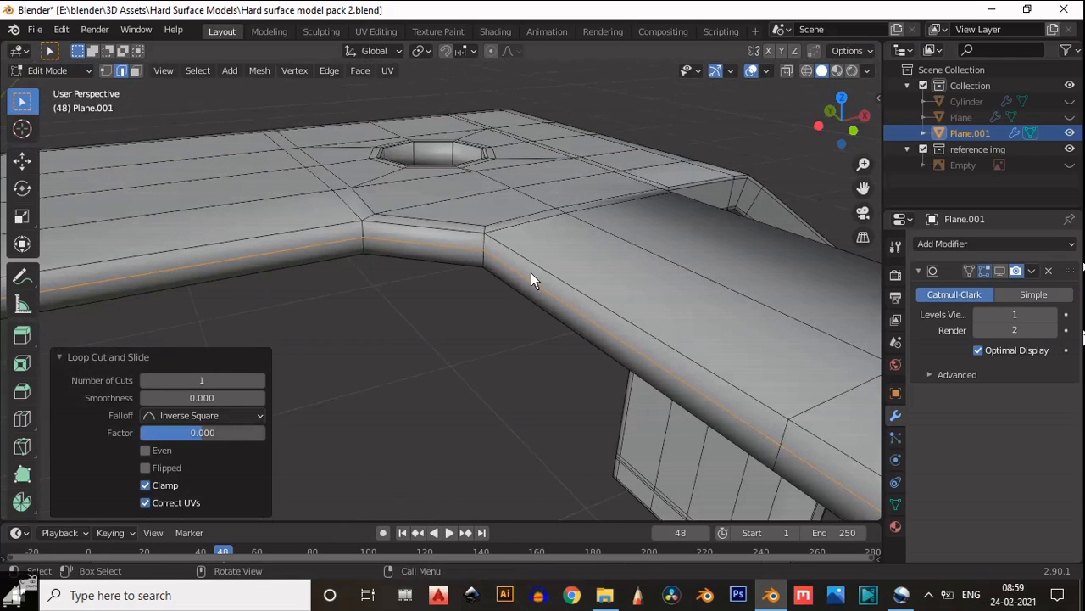
pyautogui.hotkey('ctrl', 'z')
# Select the full face loop around the opening's side wall
pyautogui.moveTo(560, 369); pyautogui.dragTo(575, 330, button='middle')
pyautogui.press('3')
pyautogui.keyDown('alt'); pyautogui.click(473, 199); pyautogui.keyUp('alt')
pyautogui.moveTo(500, 262); pyautogui.dragTo(592, 224, button='middle')
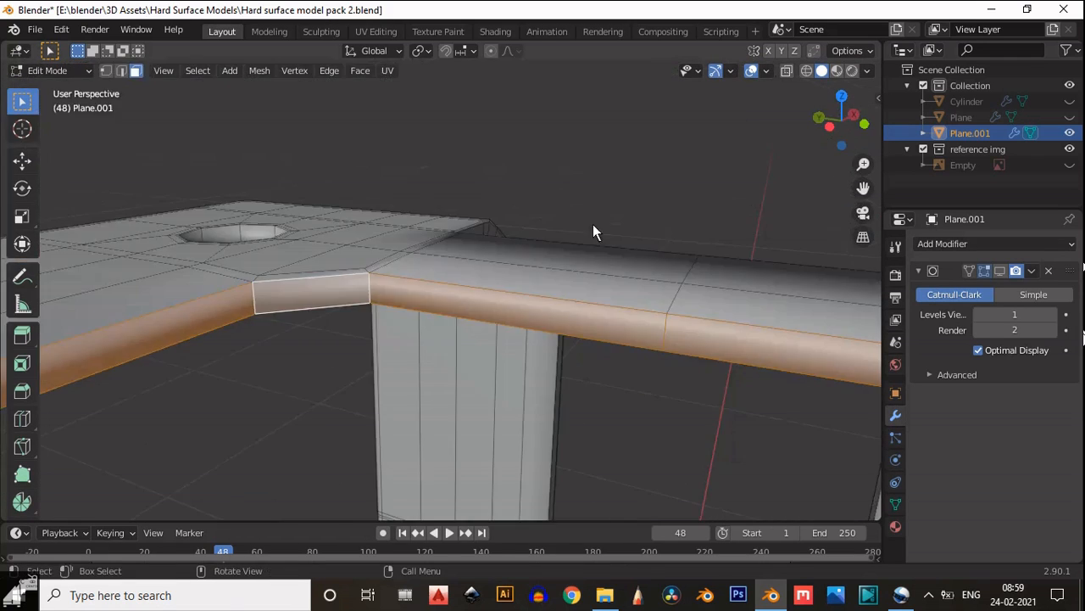
# Try to inset the opening's side-wall faces by about 0.01 m and scale the inset ring
pyautogui.press('i')
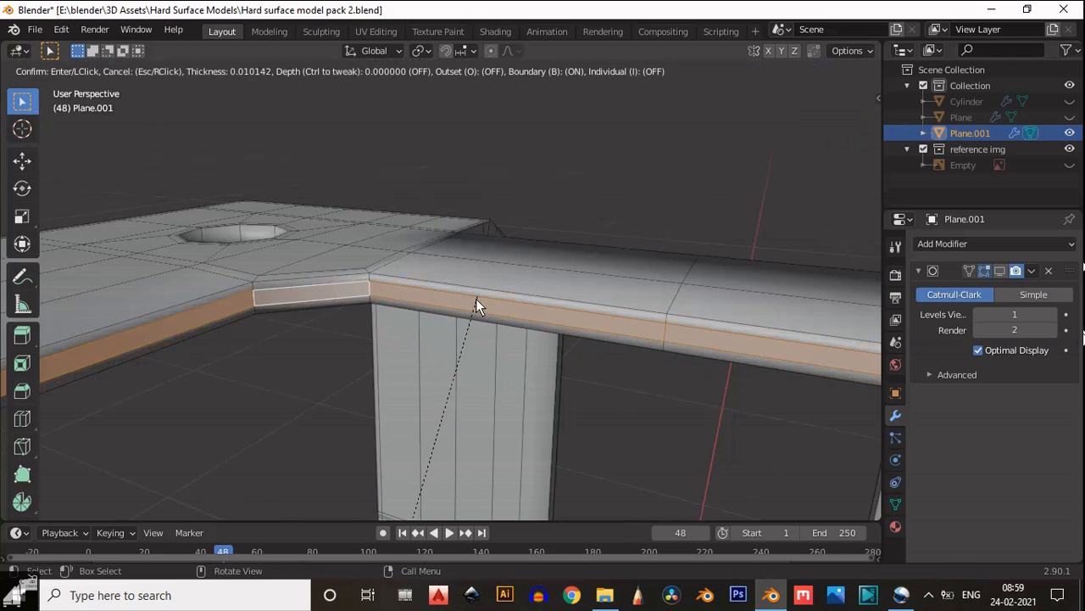
pyautogui.click(475, 303)
pyautogui.moveTo(475, 303); pyautogui.dragTo(296, 288, button='middle')
pyautogui.press('s')
pyautogui.click(649, 218)
pyautogui.click(22, 216)
pyautogui.scroll(4, 521, 238)
pyautogui.moveTo(687, 175); pyautogui.dragTo(674, 136)
# Undo the latest face selection, the scaling and the inset on the opening's side wall
pyautogui.moveTo(597, 302); pyautogui.dragTo(291, 254, button='middle')
pyautogui.click(347, 265)
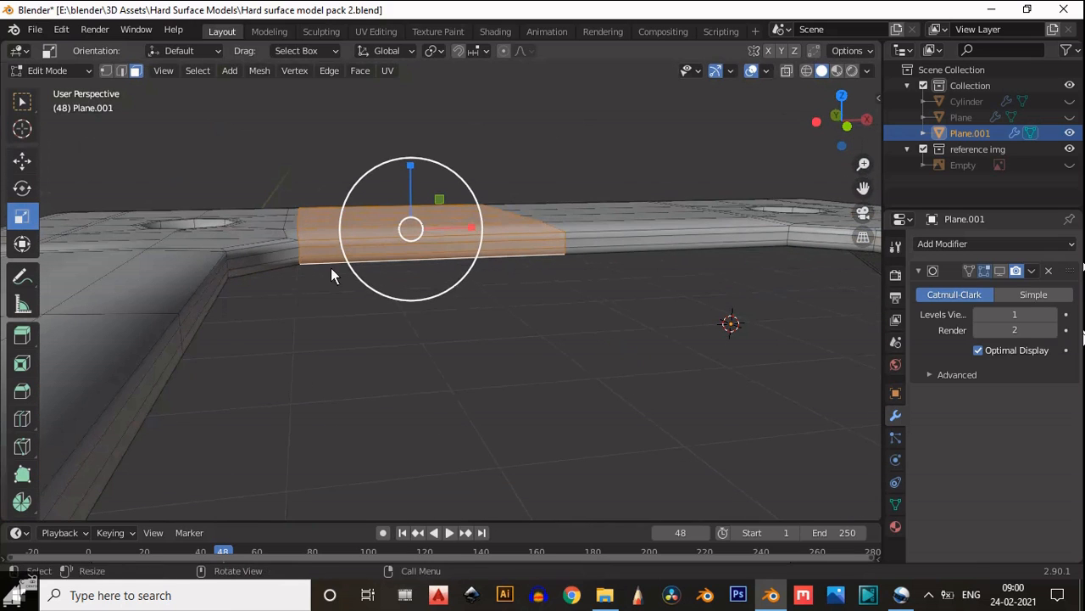
pyautogui.hotkey('ctrl', 'z')
pyautogui.hotkey('ctrl', 'z')
pyautogui.hotkey('ctrl', 'z')
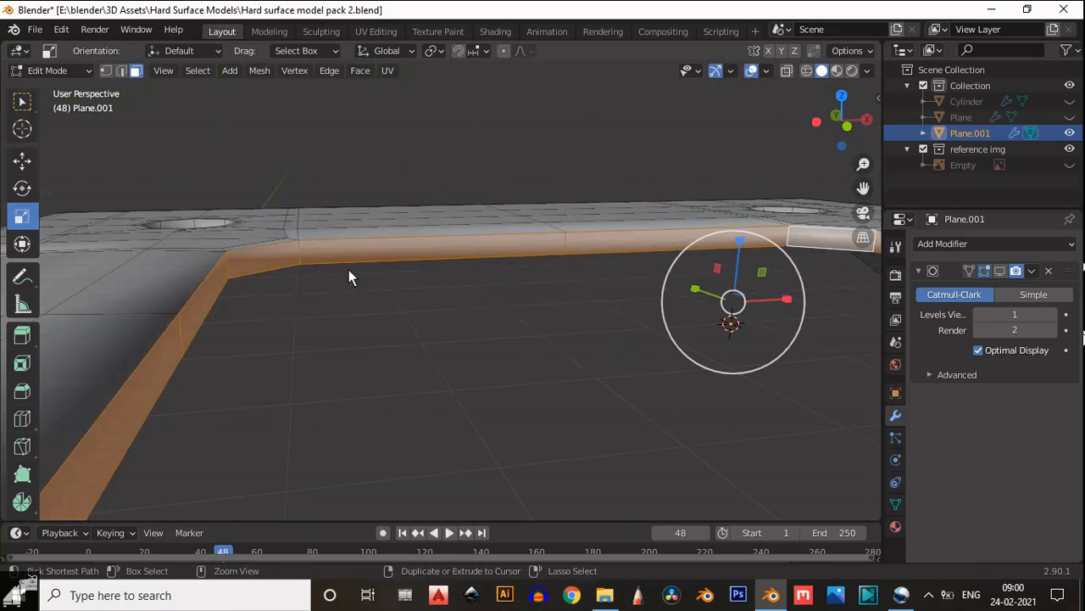
# Reselect the full face loop around the opening's side wall and delete those faces
pyautogui.moveTo(352, 273); pyautogui.dragTo(424, 322, button='middle')
pyautogui.hotkey('ctrl', 'z')
pyautogui.moveTo(424, 322); pyautogui.dragTo(342, 293, button='middle')
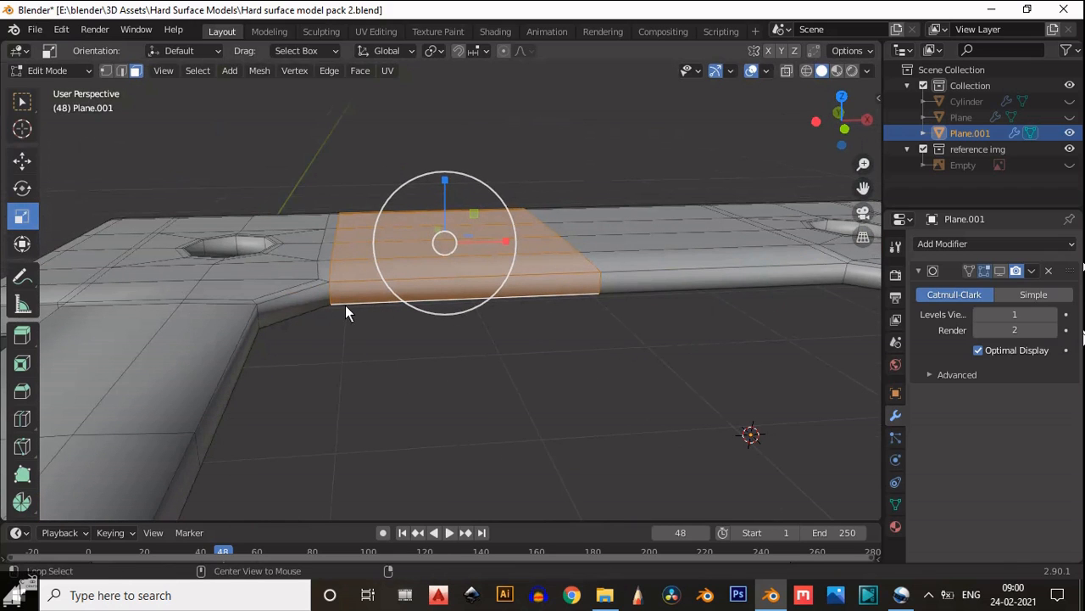
pyautogui.keyDown('alt'); pyautogui.click(328, 291); pyautogui.keyUp('alt')
pyautogui.press('w')
pyautogui.keyDown('alt'); pyautogui.keyDown('shift'); pyautogui.click(331, 293); pyautogui.keyUp('shift'); pyautogui.keyUp('alt')
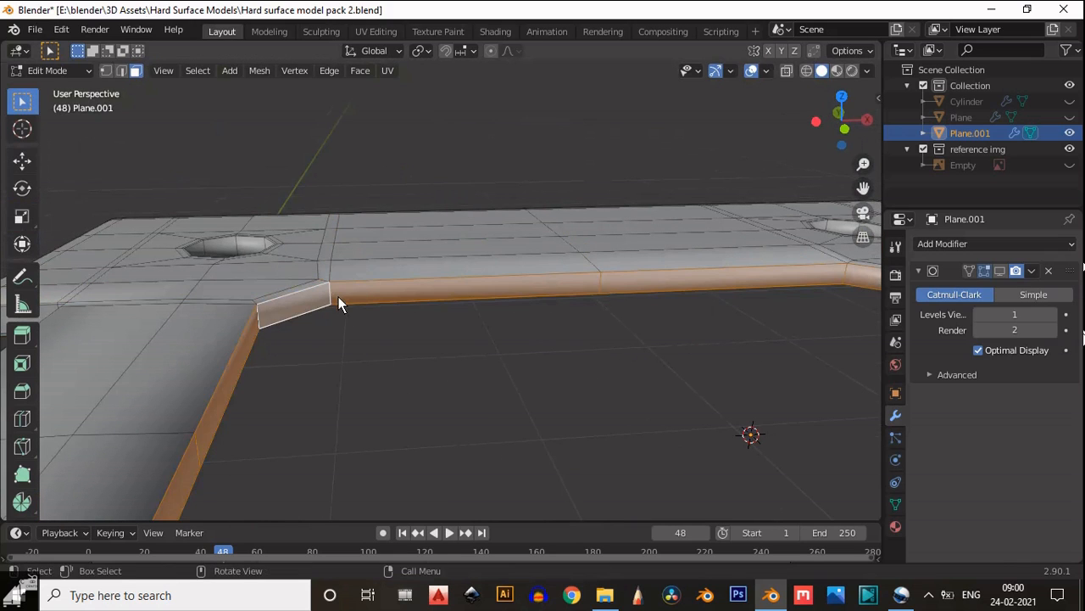
pyautogui.press('x')
pyautogui.click(348, 299)
pyautogui.moveTo(378, 296); pyautogui.dragTo(407, 358, button='middle')
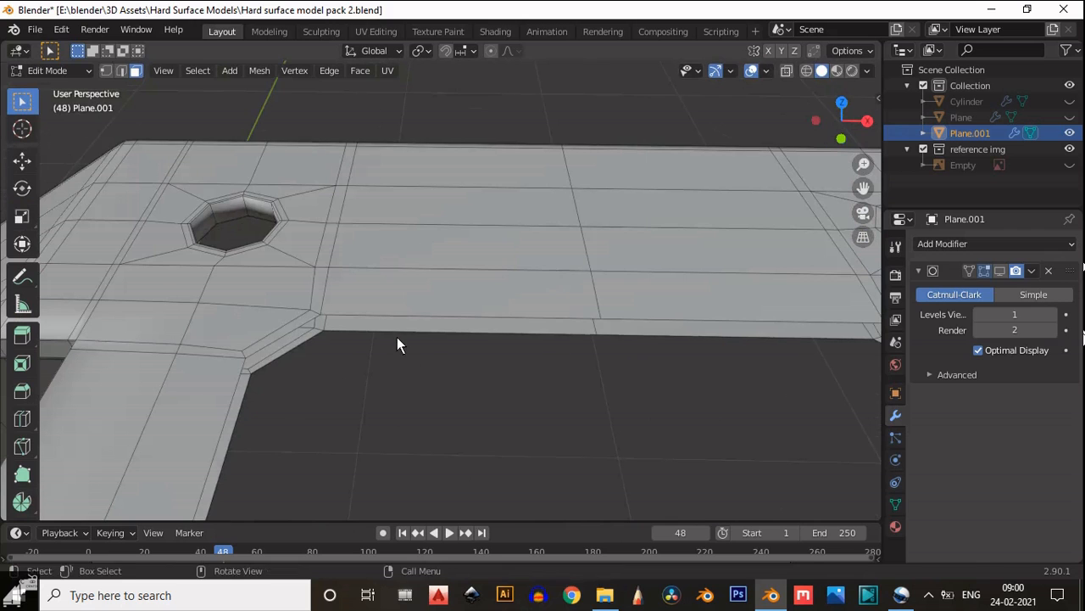
# Extrude the opening's upper edge loop in place and scale the new loop inward to about 0.93
pyautogui.press('2')
pyautogui.keyDown('alt'); pyautogui.click(398, 336); pyautogui.keyUp('alt')
pyautogui.scroll(-4, 731, 200)
pyautogui.moveTo(470, 270); pyautogui.dragTo(465, 207, button='middle')
pyautogui.scroll(4, 407, 332)
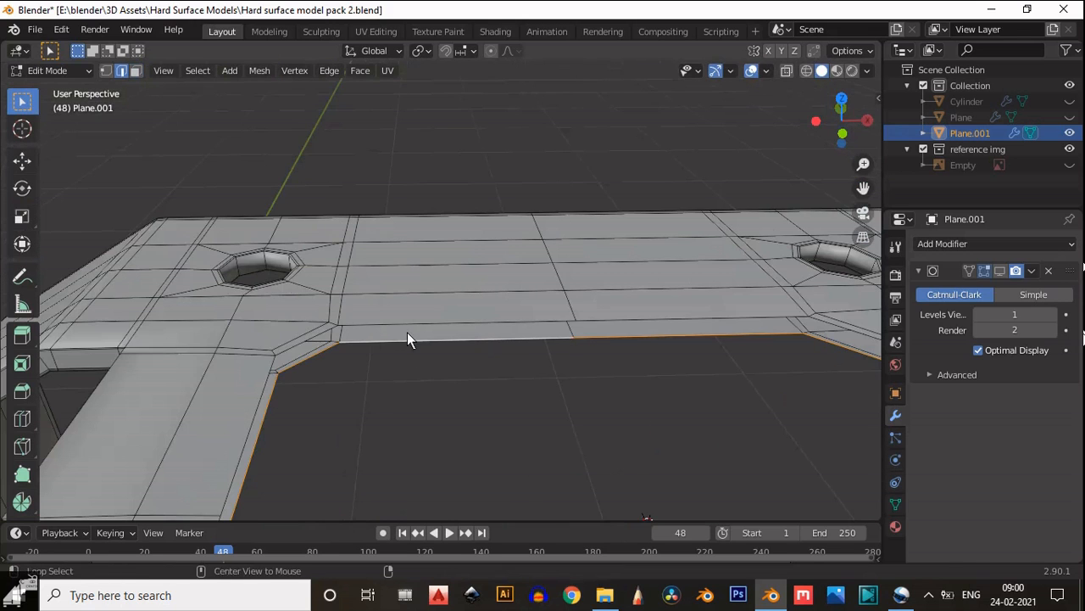
pyautogui.keyDown('alt'); pyautogui.click(414, 323); pyautogui.keyUp('alt')
pyautogui.moveTo(425, 346); pyautogui.dragTo(451, 335, button='middle')
pyautogui.press('e')
pyautogui.rightClick(461, 342)
pyautogui.press('s')
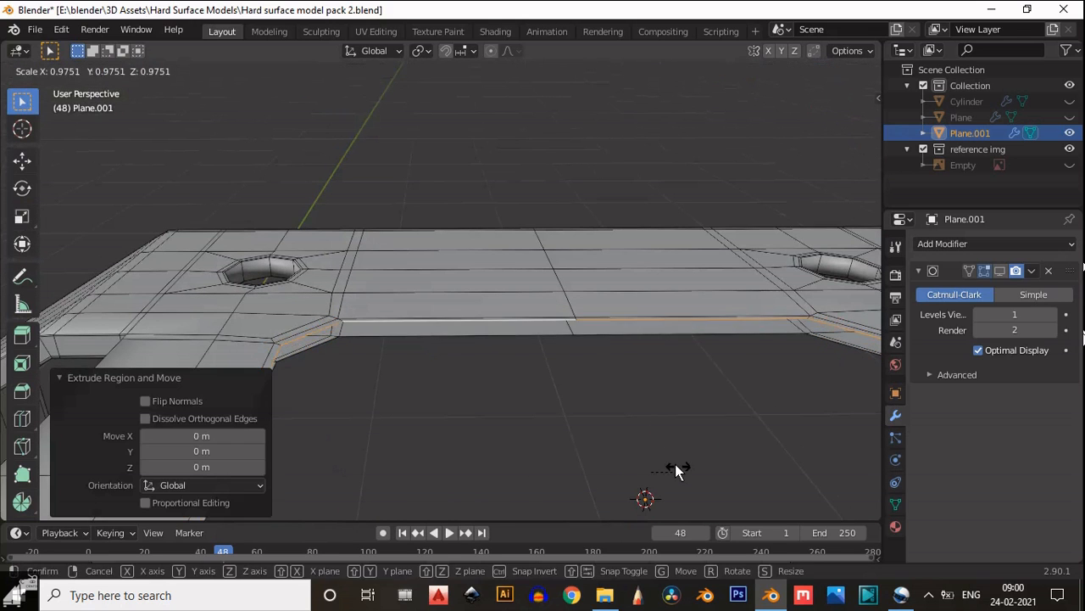
pyautogui.click(700, 478)
pyautogui.moveTo(700, 478); pyautogui.dragTo(465, 313, button='middle')
# Lower the extruded loop by about 0.02 m along Z and scale it to about 1.038 in X and Y only
pyautogui.press('g')
pyautogui.press('z')
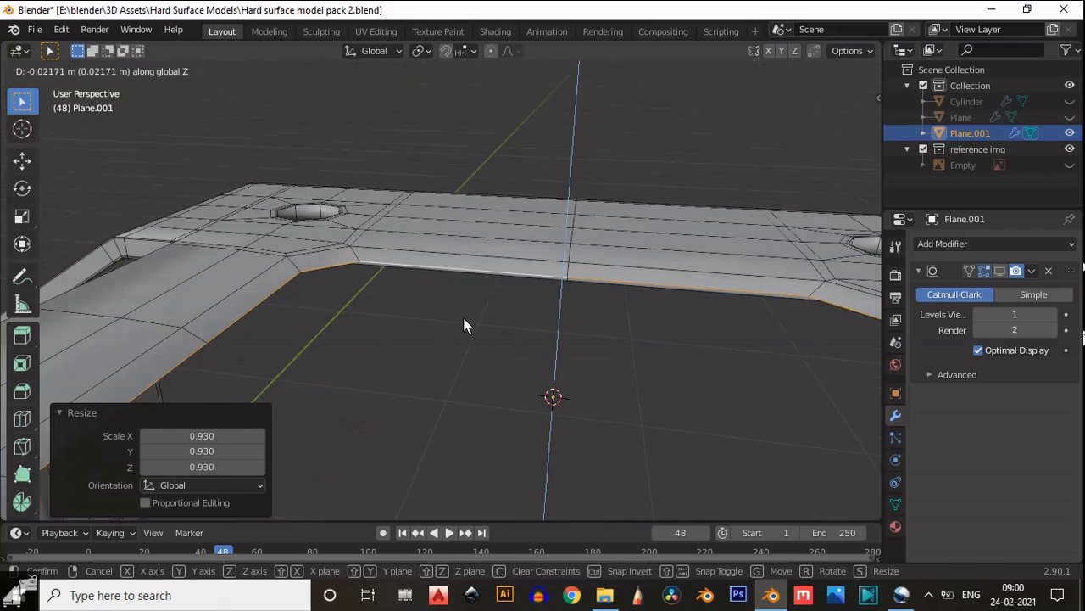
pyautogui.click(463, 306)
pyautogui.press('s')
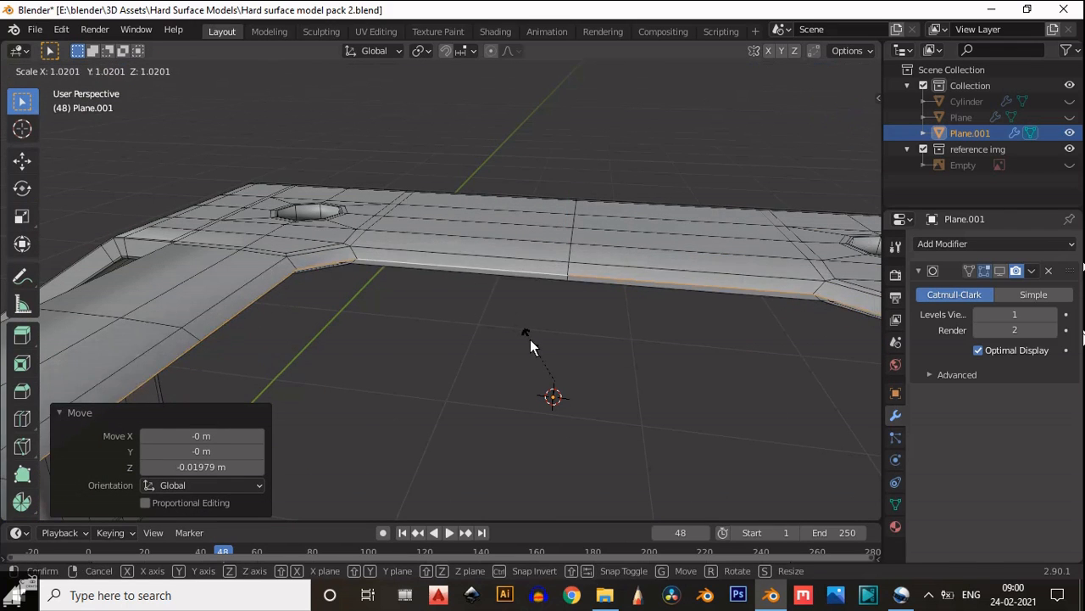
pyautogui.hotkey('shift', 'z')
pyautogui.click(547, 365)
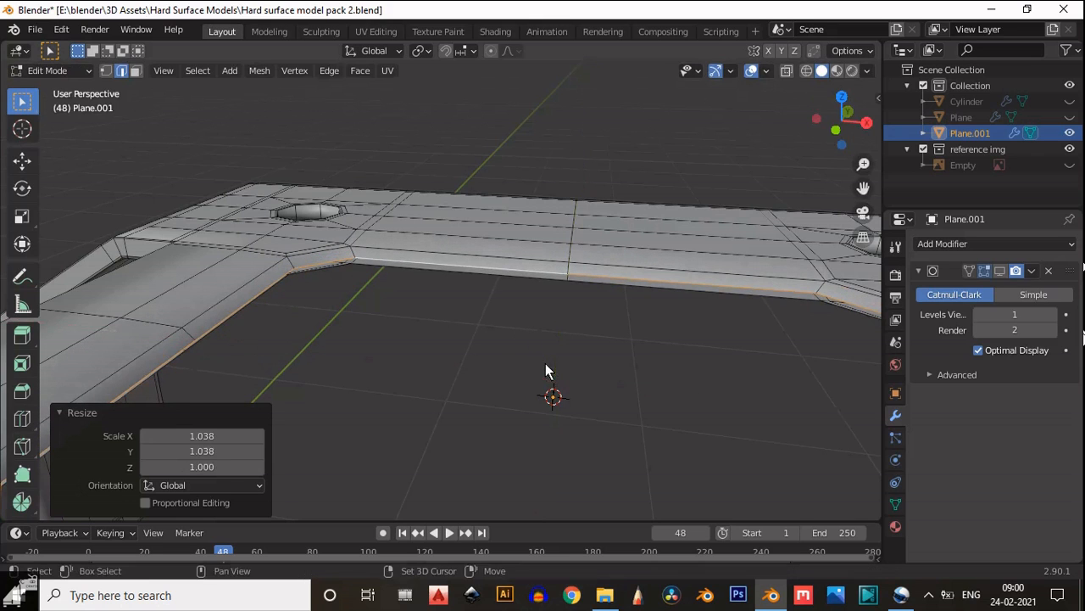
# Extrude the opening's lowered edge loop again and move the new loop down about 0.015 m along Z
pyautogui.moveTo(547, 364); pyautogui.dragTo(362, 313, button='middle')
pyautogui.press('e')
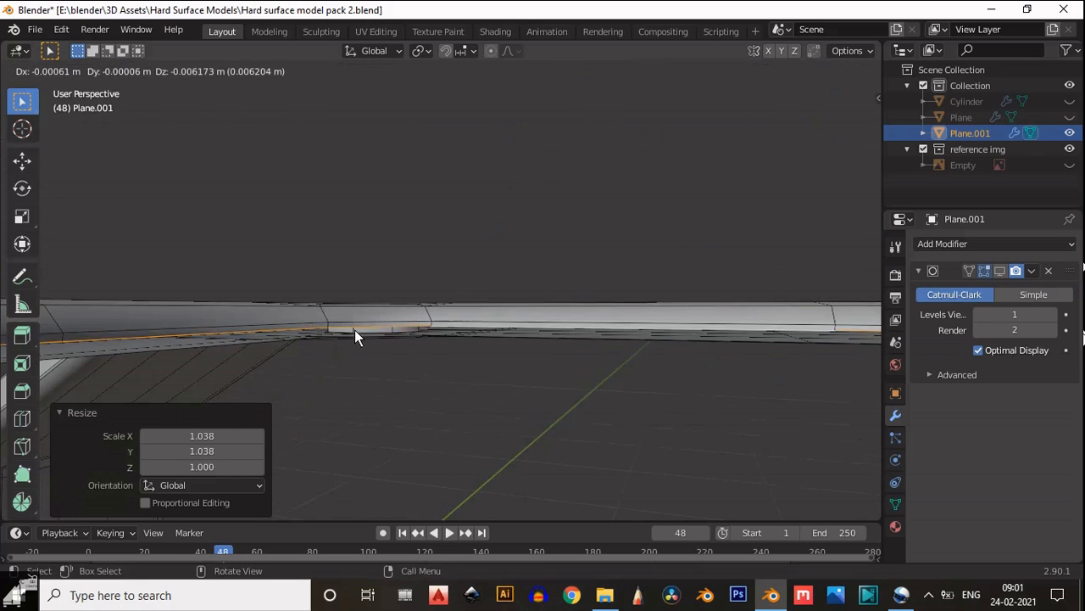
pyautogui.press('Escape')
pyautogui.press('g')
pyautogui.press('z')
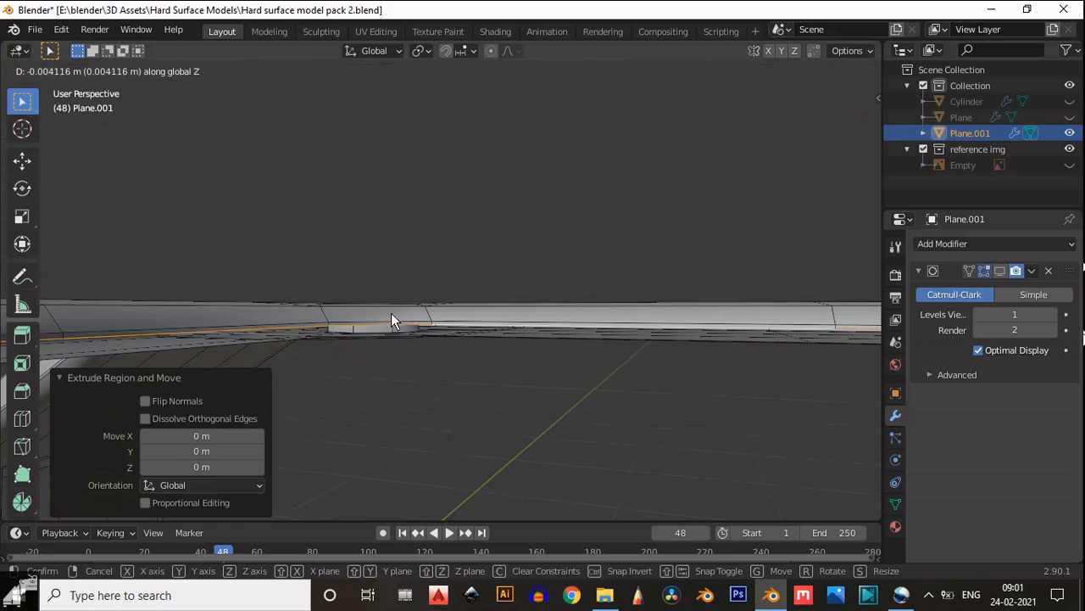
pyautogui.click(391, 409)
pyautogui.scroll(8, 392, 402)
pyautogui.moveTo(407, 347); pyautogui.dragTo(429, 314, button='middle')
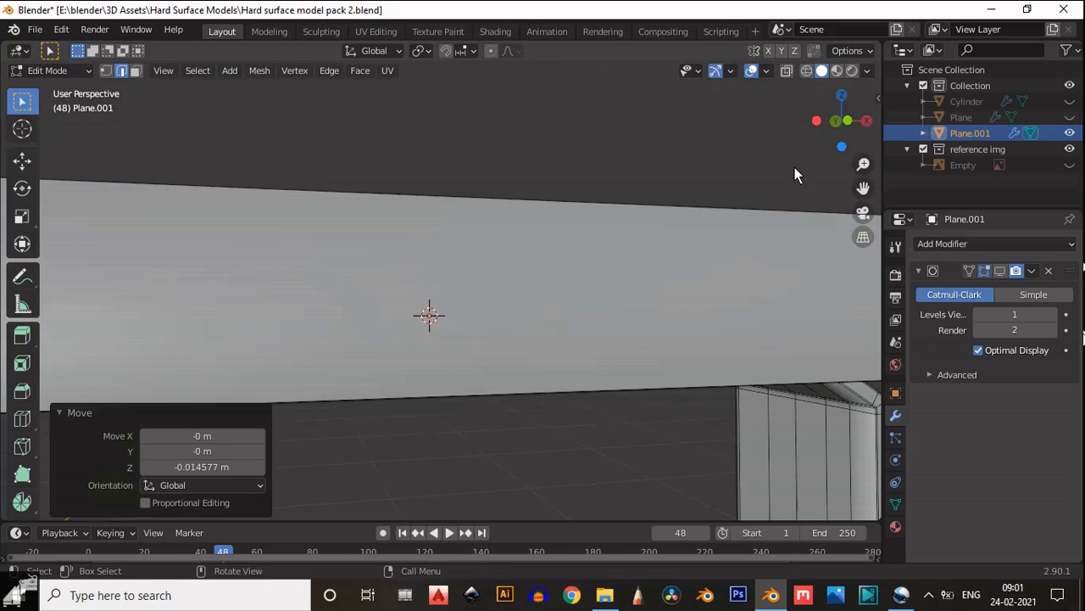
# In front view with X-ray on, lower the extruded loop another 0.01 m to the panel's underside, then switch X-ray off
pyautogui.click(843, 120)
pyautogui.click(788, 71)
pyautogui.scroll(-5, 579, 273)
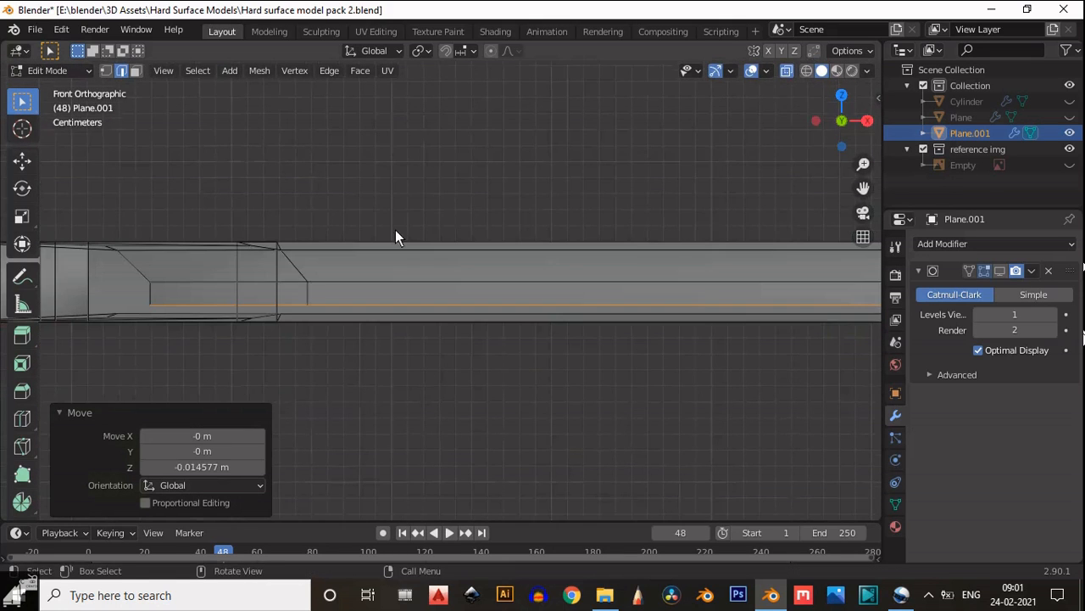
pyautogui.click(22, 161)
pyautogui.keyDown('shift'); pyautogui.moveTo(300, 302); pyautogui.dragTo(378, 292, button='middle'); pyautogui.keyUp('shift')
pyautogui.scroll(-5, 378, 292)
pyautogui.keyDown('shift'); pyautogui.moveTo(706, 342); pyautogui.dragTo(385, 307, button='middle'); pyautogui.keyUp('shift')
pyautogui.scroll(8, 424, 276)
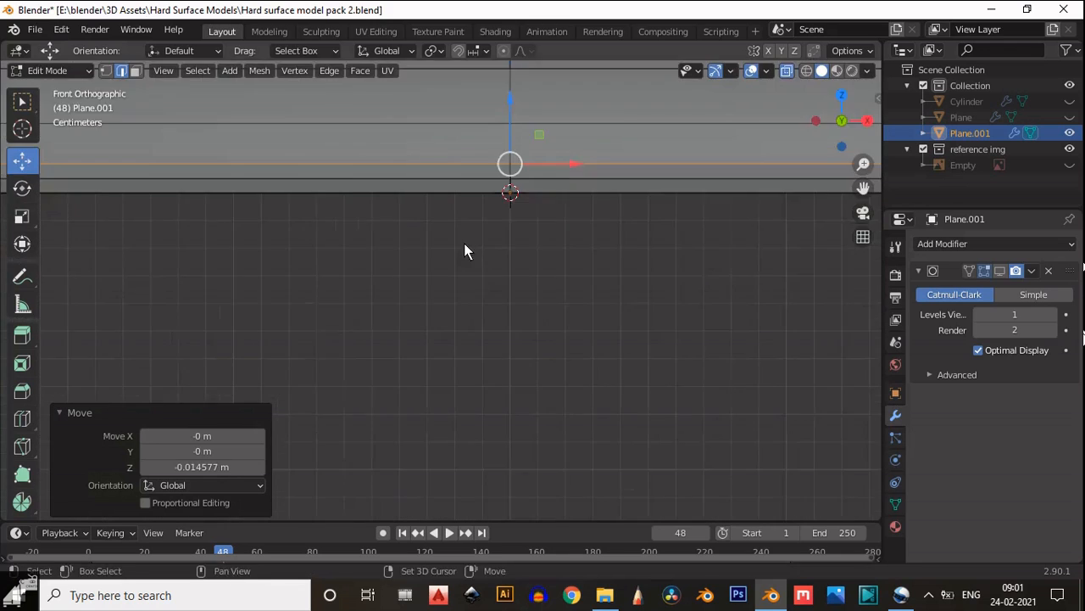
pyautogui.keyDown('shift'); pyautogui.moveTo(544, 130); pyautogui.dragTo(517, 285, button='middle'); pyautogui.keyUp('shift')
pyautogui.scroll(3, 517, 285)
pyautogui.moveTo(517, 285); pyautogui.dragTo(517, 326)
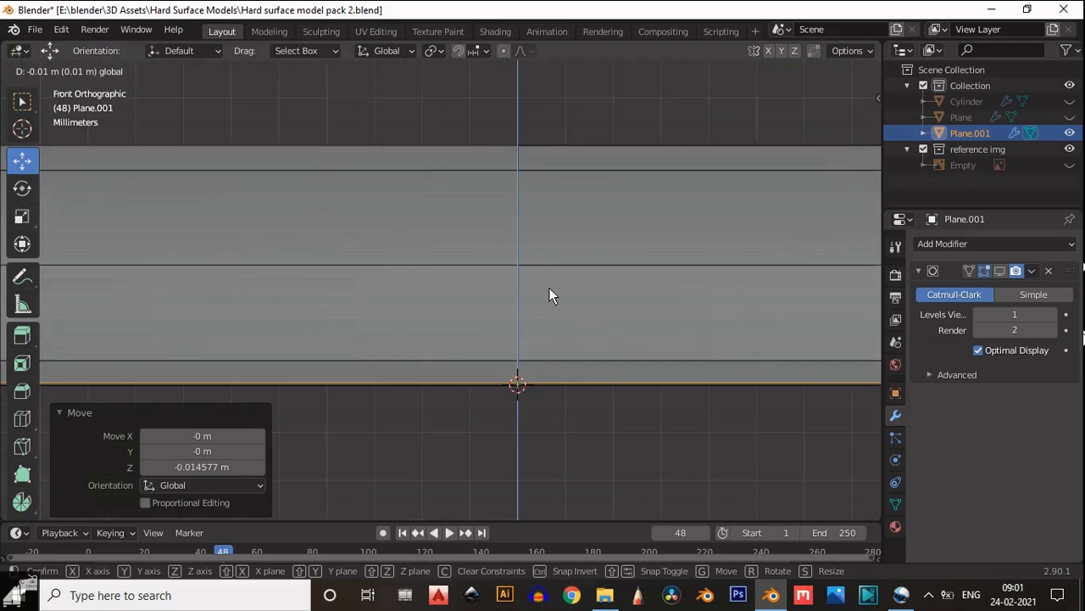
pyautogui.hotkey('alt', 'a')
pyautogui.hotkey('ctrl', 'z')
pyautogui.click(787, 73)
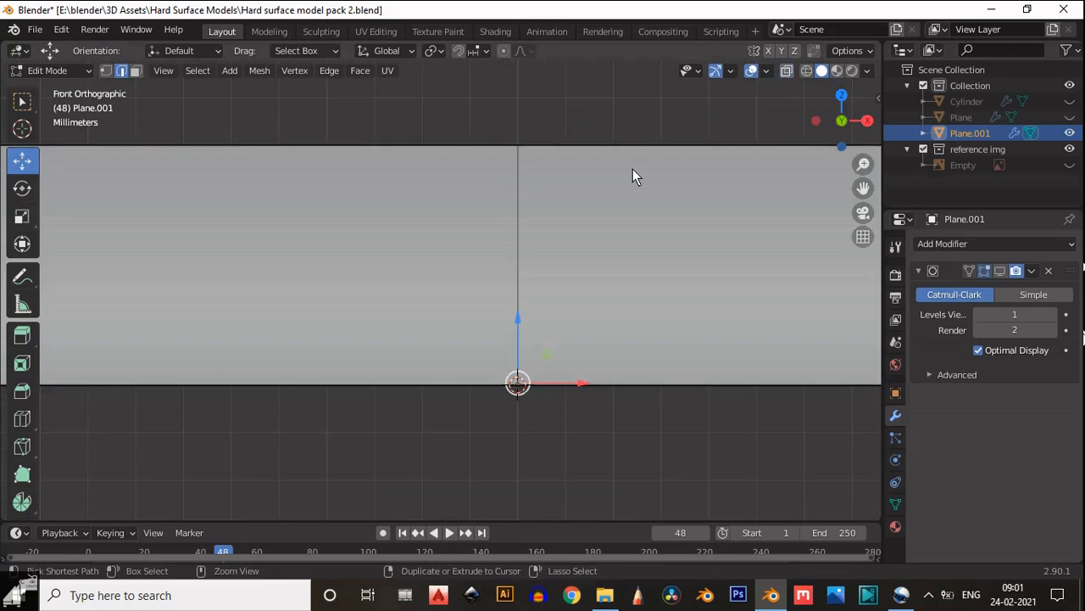
# Fill the gap between the extruded rim and the underside edge of the opening with faces
pyautogui.moveTo(633, 168); pyautogui.dragTo(500, 357, button='middle')
pyautogui.scroll(-6, 612, 250)
pyautogui.scroll(6, 529, 228)
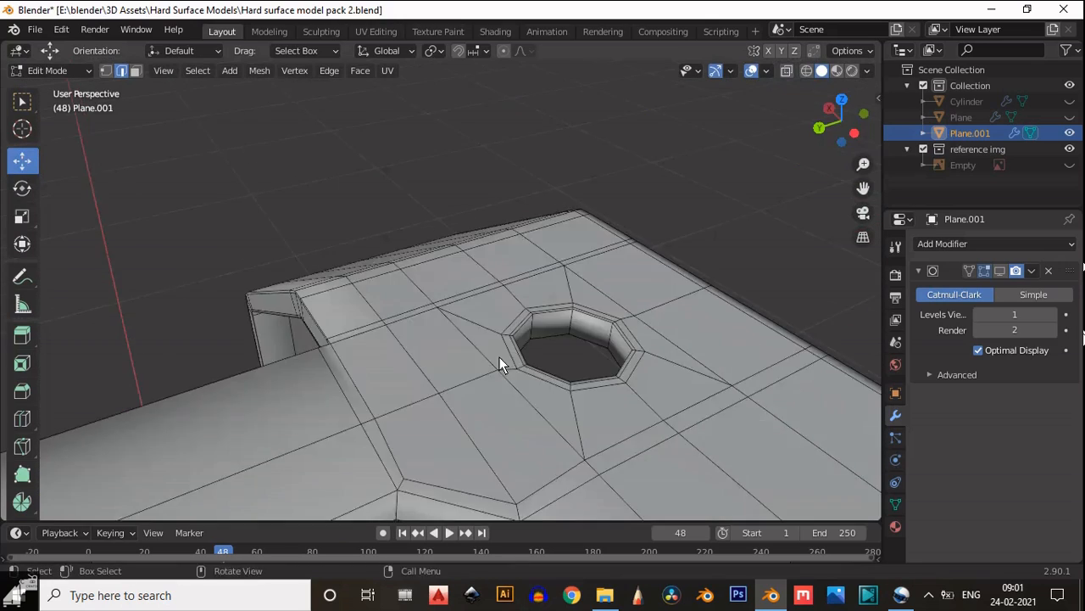
pyautogui.moveTo(485, 421); pyautogui.dragTo(489, 299, button='middle')
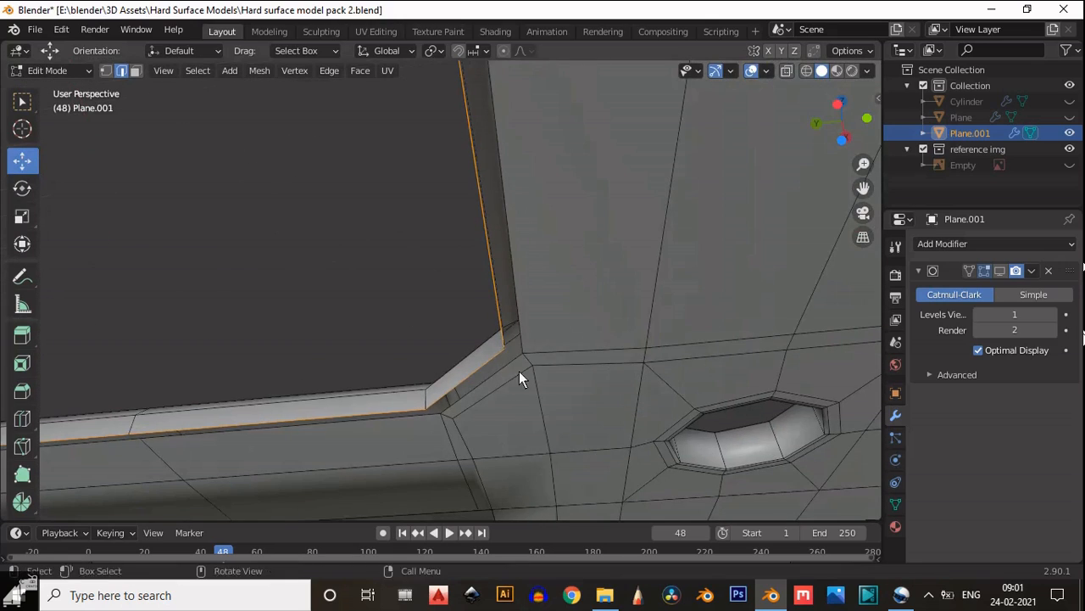
pyautogui.moveTo(519, 370); pyautogui.dragTo(482, 335, button='middle')
pyautogui.scroll(2, 482, 335)
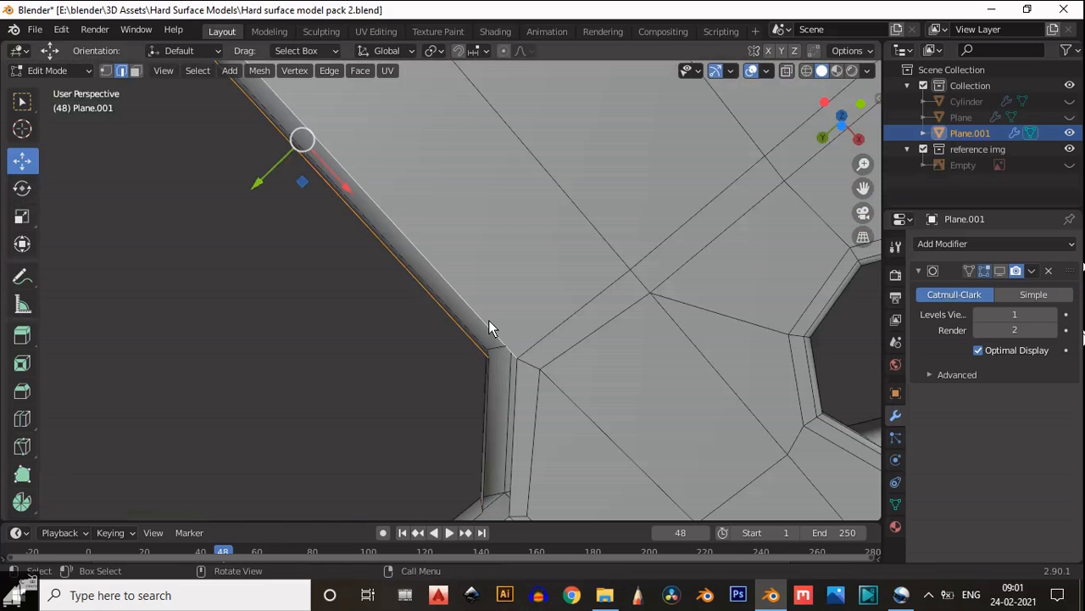
pyautogui.press('f')
pyautogui.click(500, 357)
pyautogui.press('f')
pyautogui.press('f')
pyautogui.scroll(-3, 485, 370)
pyautogui.scroll(-8, 485, 371)
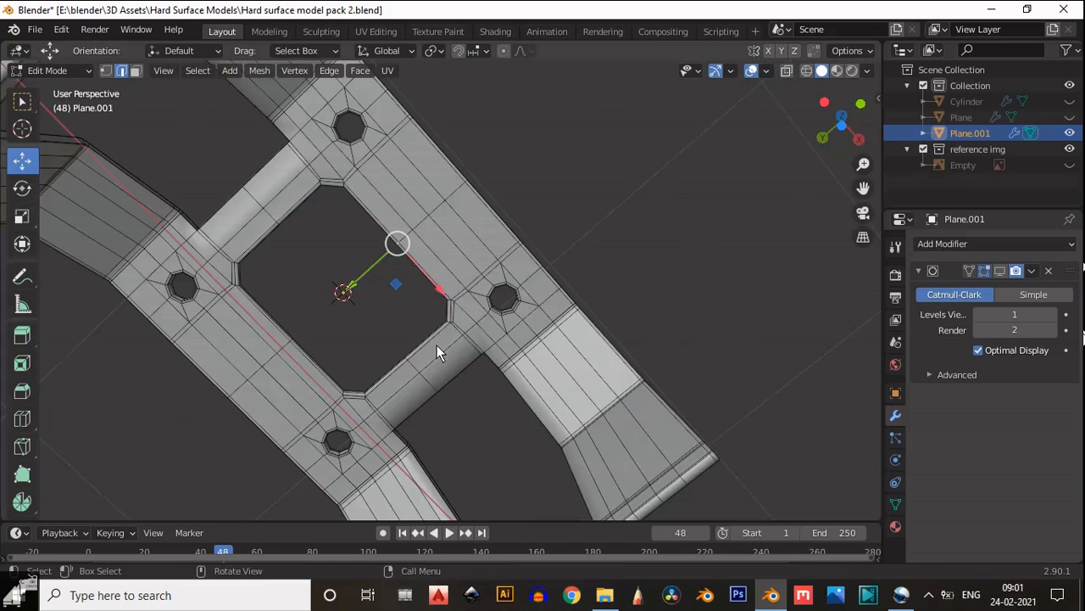
# Add two supporting loop cuts along the opening's sloped bevel, near its upper and lower edges, at slide factors 0.7 and -0.8
pyautogui.moveTo(436, 345); pyautogui.dragTo(563, 158, button='middle')
pyautogui.keyDown('shift'); pyautogui.moveTo(366, 389); pyautogui.dragTo(404, 298, button='middle'); pyautogui.keyUp('shift')
pyautogui.scroll(7, 404, 299)
pyautogui.moveTo(458, 264); pyautogui.dragTo(478, 255, button='middle')
pyautogui.keyDown('shift'); pyautogui.moveTo(638, 206); pyautogui.dragTo(465, 329, button='middle'); pyautogui.keyUp('shift')
pyautogui.scroll(5, 465, 329)
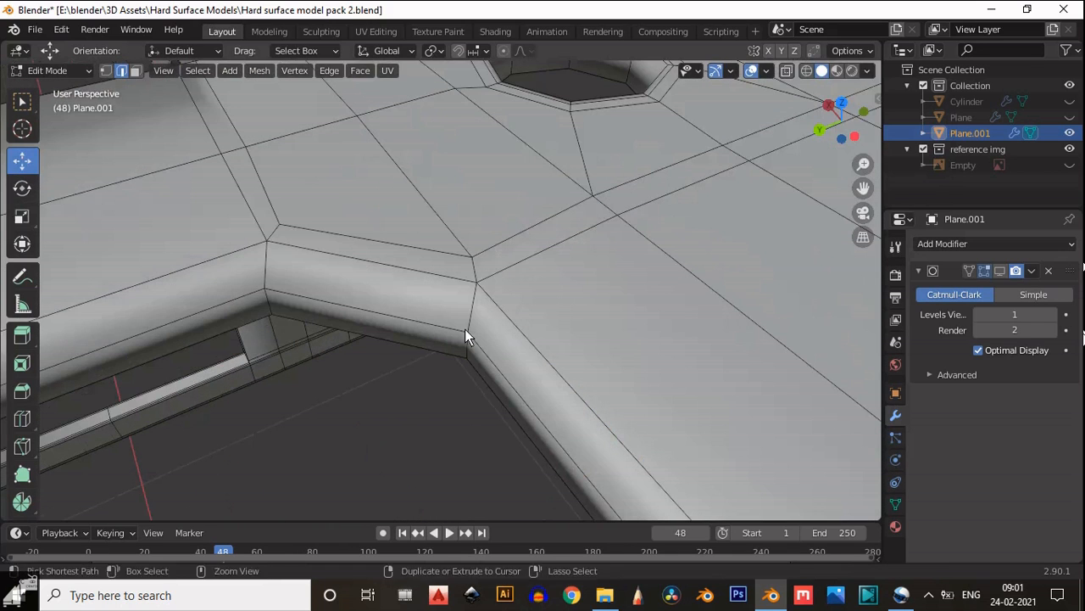
pyautogui.hotkey('ctrl', 'r')
pyautogui.click(474, 300)
pyautogui.keyDown('ctrl'); pyautogui.click(472, 307); pyautogui.keyUp('ctrl')
pyautogui.hotkey('ctrl', 'r')
pyautogui.click(469, 319)
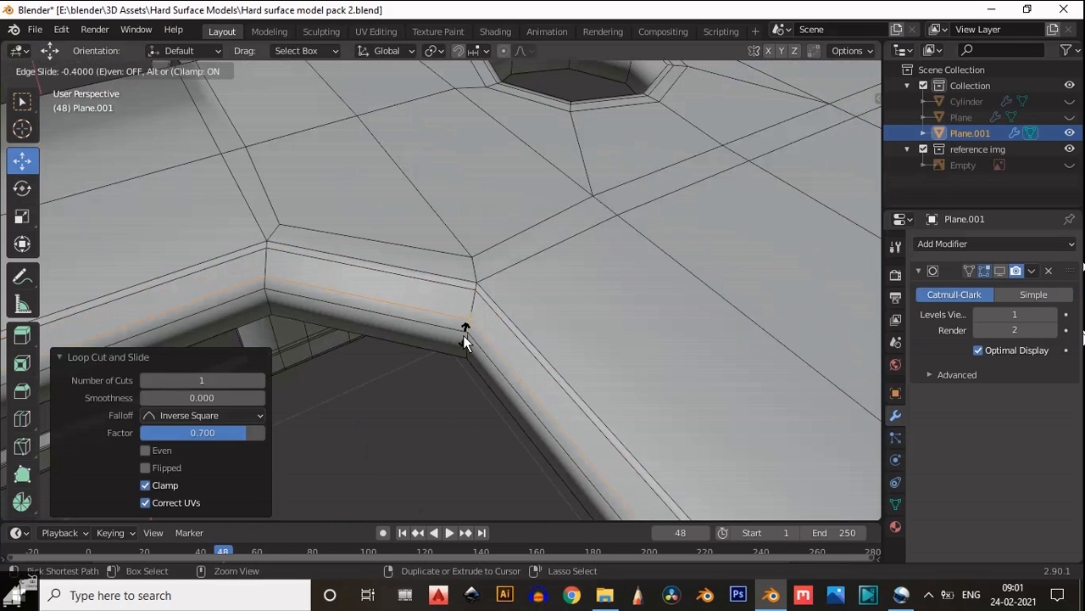
pyautogui.keyDown('ctrl'); pyautogui.click(465, 340); pyautogui.keyUp('ctrl')
# Add supporting loop cuts near the upper and lower edges of the opening's vertical wall at slide factors 0.8 and -0.8
pyautogui.moveTo(434, 328); pyautogui.dragTo(530, 280, button='middle')
pyautogui.scroll(-4, 412, 227)
pyautogui.scroll(4, 502, 331)
pyautogui.scroll(2, 541, 390)
pyautogui.hotkey('ctrl', 'r')
pyautogui.click(534, 443)
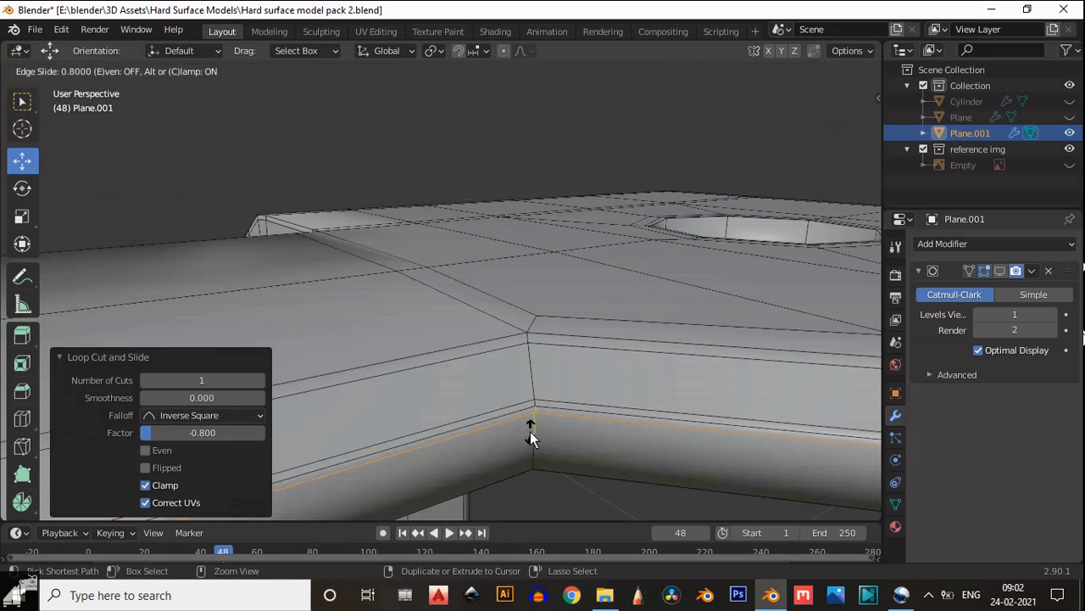
pyautogui.keyDown('ctrl'); pyautogui.click(530, 431); pyautogui.keyUp('ctrl')
pyautogui.keyDown('shift'); pyautogui.moveTo(530, 431); pyautogui.dragTo(483, 400, button='middle'); pyautogui.keyUp('shift')
pyautogui.hotkey('ctrl', 'r')
pyautogui.click(469, 379)
pyautogui.click(475, 405)
# Add a supporting loop cut along the inner edge of the opening's underside strip at slide factor -0.8
pyautogui.hotkey('ctrl', 'r')
pyautogui.click(474, 369)
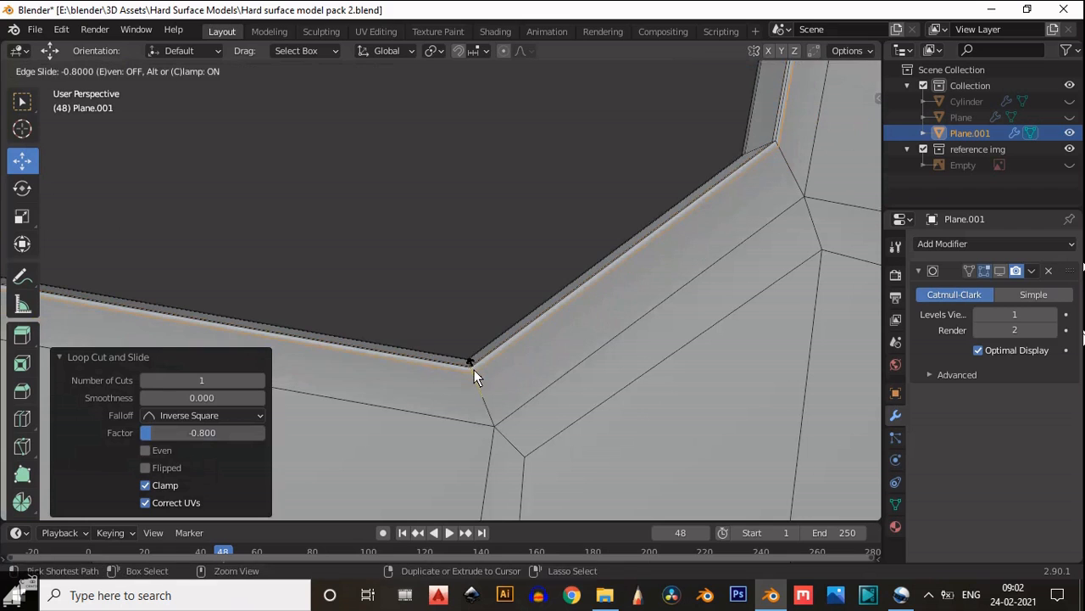
pyautogui.click(474, 370)
pyautogui.moveTo(571, 288); pyautogui.dragTo(580, 371, button='middle')
# In Object Mode, show the subdivision modifier in the viewport and set its viewport level to 2
pyautogui.press('Tab')
pyautogui.scroll(-4, 543, 325)
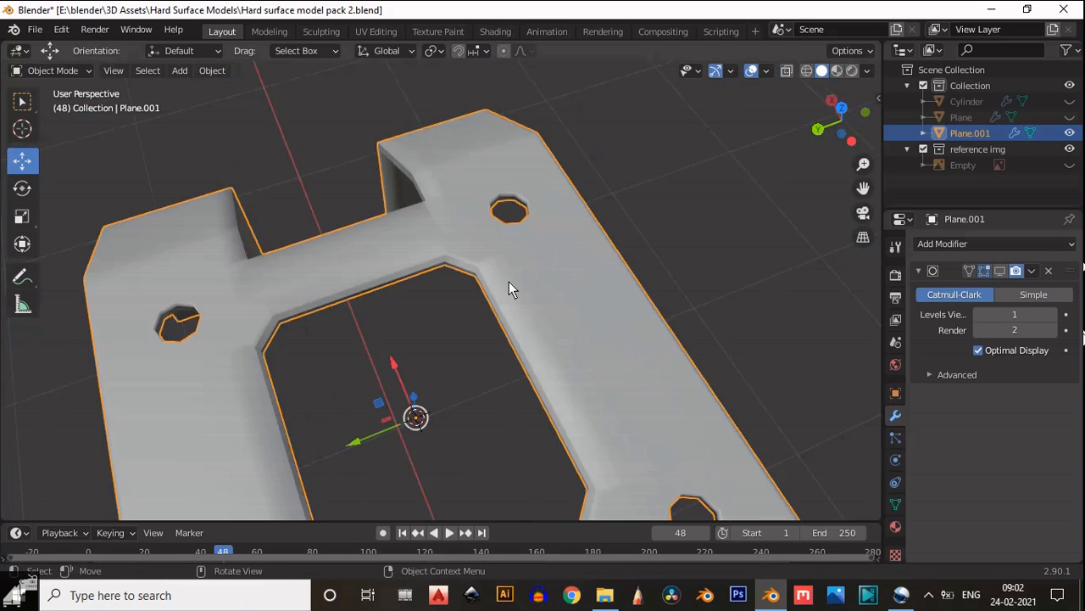
pyautogui.moveTo(512, 284); pyautogui.dragTo(549, 346, button='middle')
pyautogui.click(1001, 271)
pyautogui.scroll(2, 634, 264)
pyautogui.keyDown('shift'); pyautogui.moveTo(682, 379); pyautogui.dragTo(462, 353, button='middle'); pyautogui.keyUp('shift')
pyautogui.scroll(-5, 627, 265)
pyautogui.scroll(4, 559, 305)
pyautogui.scroll(1, 673, 330)
pyautogui.keyDown('shift'); pyautogui.moveTo(720, 233); pyautogui.dragTo(676, 301, button='middle'); pyautogui.keyUp('shift')
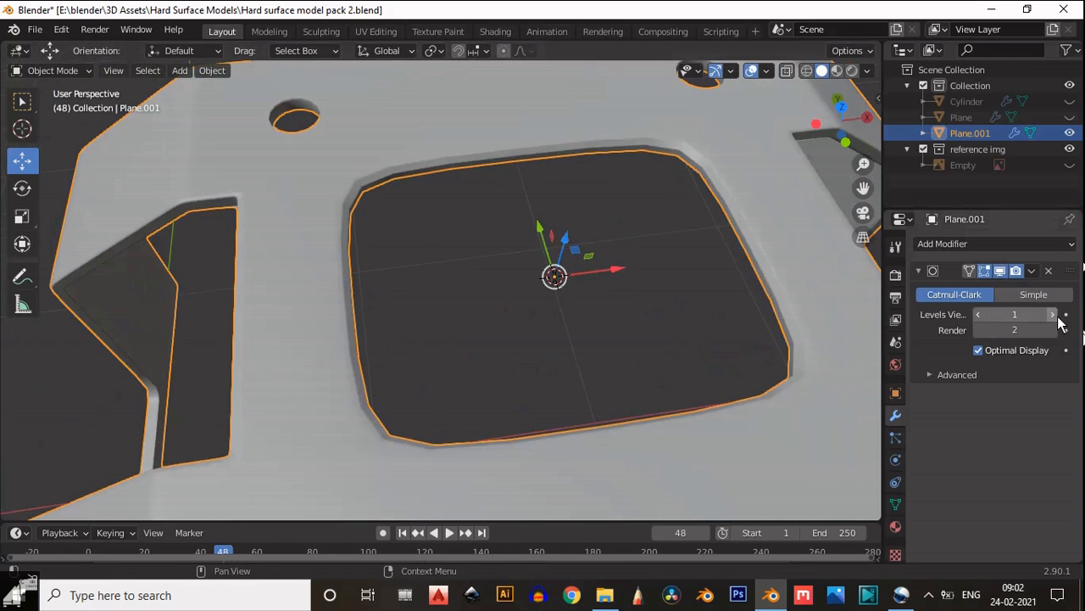
pyautogui.click(1054, 314)
pyautogui.scroll(-4, 450, 274)
# Add a vertical loop cut across the panel's upper section beside the opening's upper-left corner, with a slide factor of 0.8
pyautogui.press('Tab')
pyautogui.moveTo(450, 274); pyautogui.dragTo(473, 285, button='middle')
pyautogui.hotkey('ctrl', 'r')
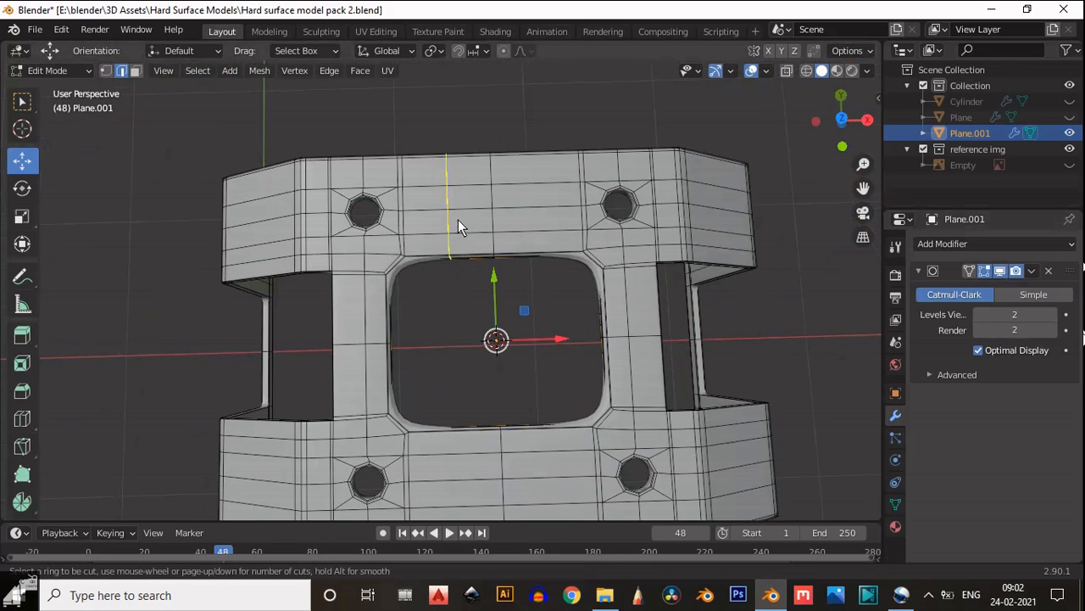
pyautogui.click(458, 220)
pyautogui.click(425, 215)
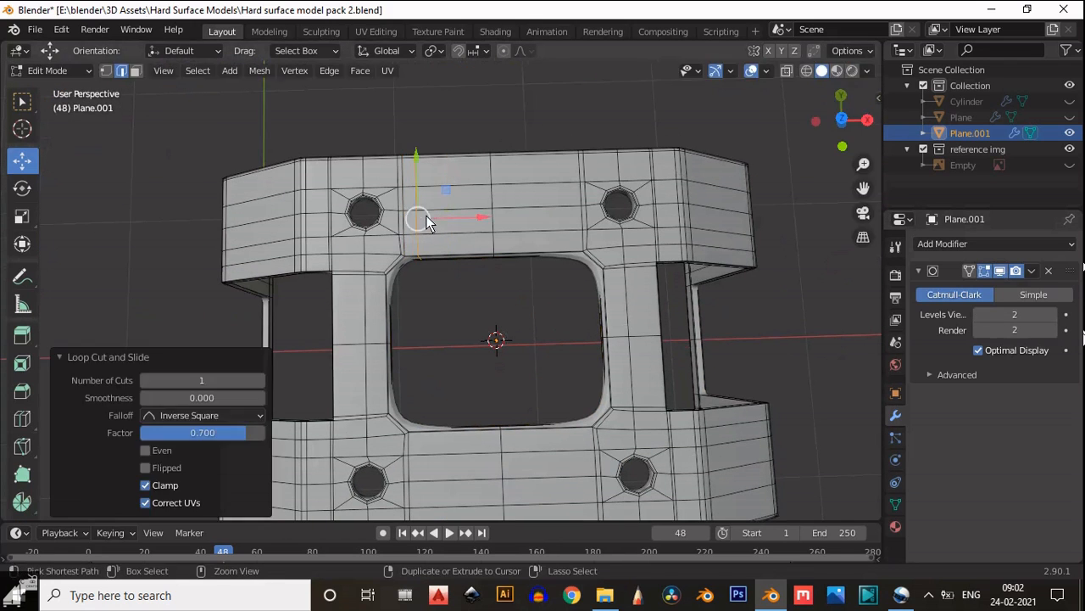
pyautogui.moveTo(426, 215); pyautogui.dragTo(416, 305, button='middle')
pyautogui.click(843, 120)
pyautogui.click(194, 433)
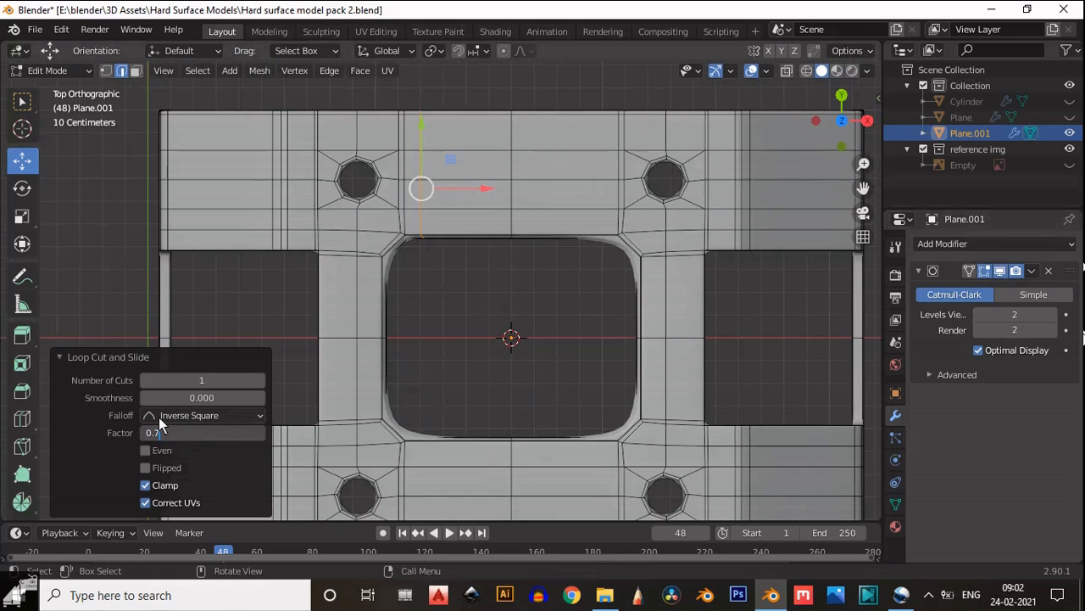
pyautogui.write('8')
pyautogui.press('Return')
# Add a vertical loop cut across the panel's lower section beside the opening's lower-left corner at slide factor -0.8
pyautogui.scroll(-1, 458, 304)
pyautogui.keyDown('shift'); pyautogui.moveTo(458, 304); pyautogui.dragTo(469, 198, button='middle'); pyautogui.keyUp('shift')
pyautogui.hotkey('ctrl', 'r')
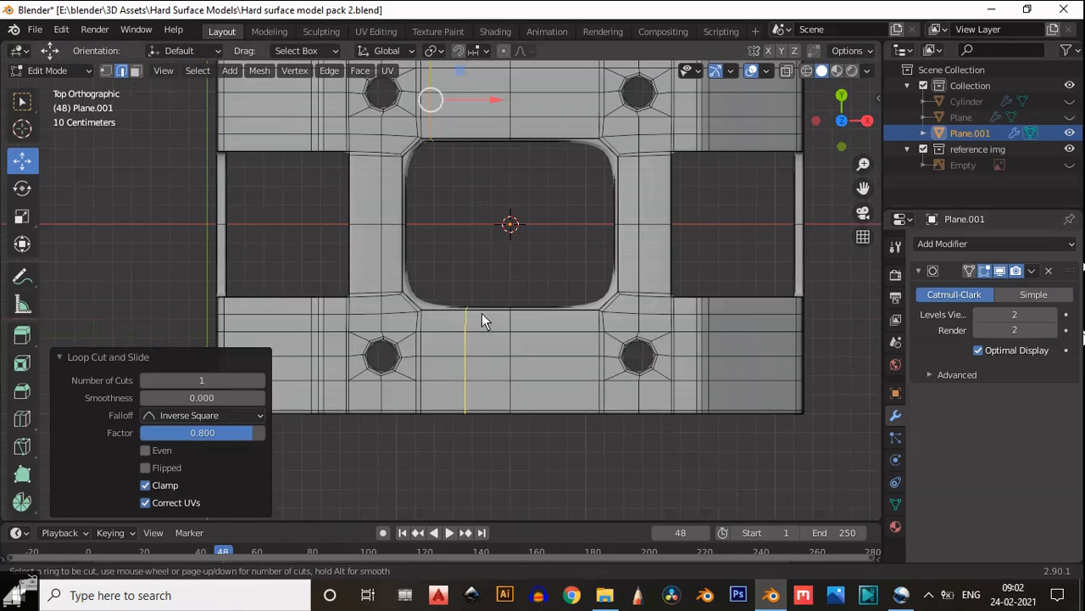
pyautogui.click(482, 313)
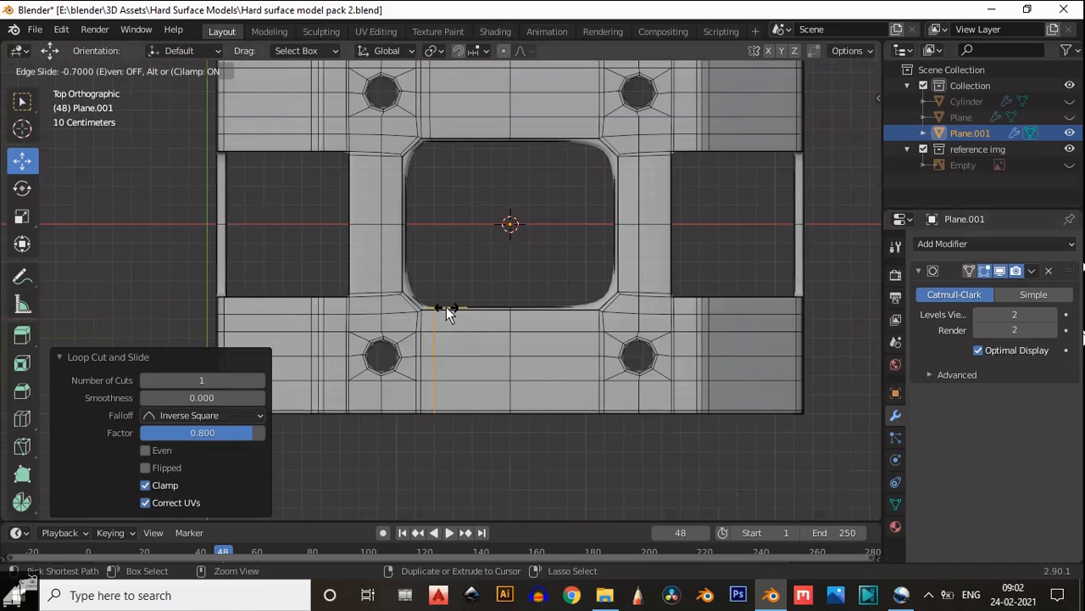
pyautogui.click(450, 307)
# Add horizontal loop cuts near the lower and upper ends of the bar left of the opening, each at slide factor 0.8
pyautogui.scroll(1, 447, 252)
pyautogui.keyDown('shift'); pyautogui.moveTo(447, 252); pyautogui.dragTo(441, 334, button='middle'); pyautogui.keyUp('shift')
pyautogui.hotkey('ctrl', 'r')
pyautogui.click(370, 363)
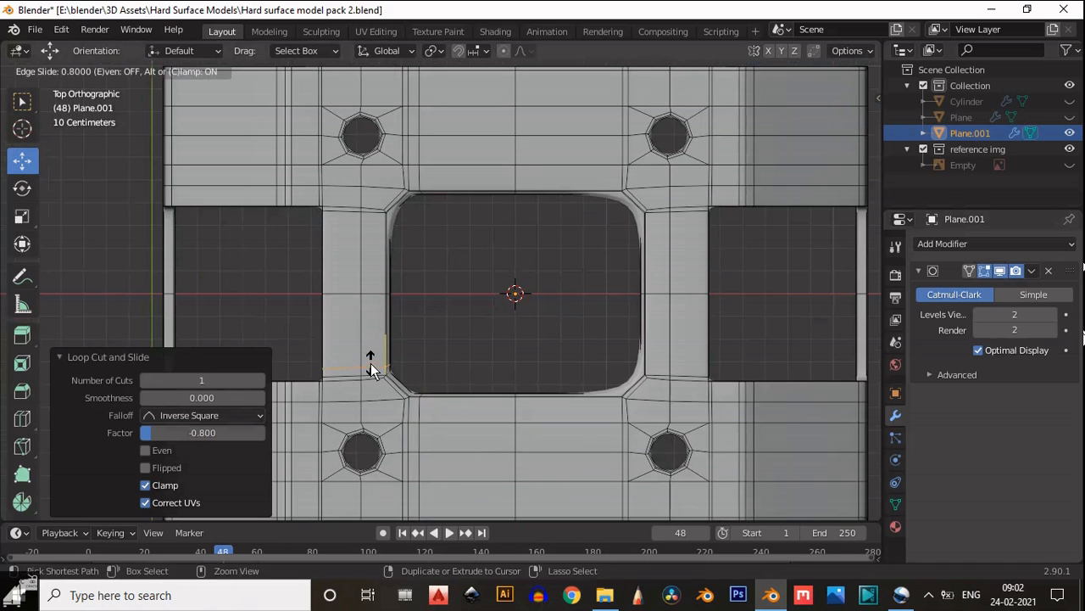
pyautogui.click(371, 363)
pyautogui.keyDown('shift'); pyautogui.moveTo(371, 256); pyautogui.dragTo(377, 317, button='middle'); pyautogui.keyUp('shift')
pyautogui.hotkey('ctrl', 'r')
pyautogui.click(377, 315)
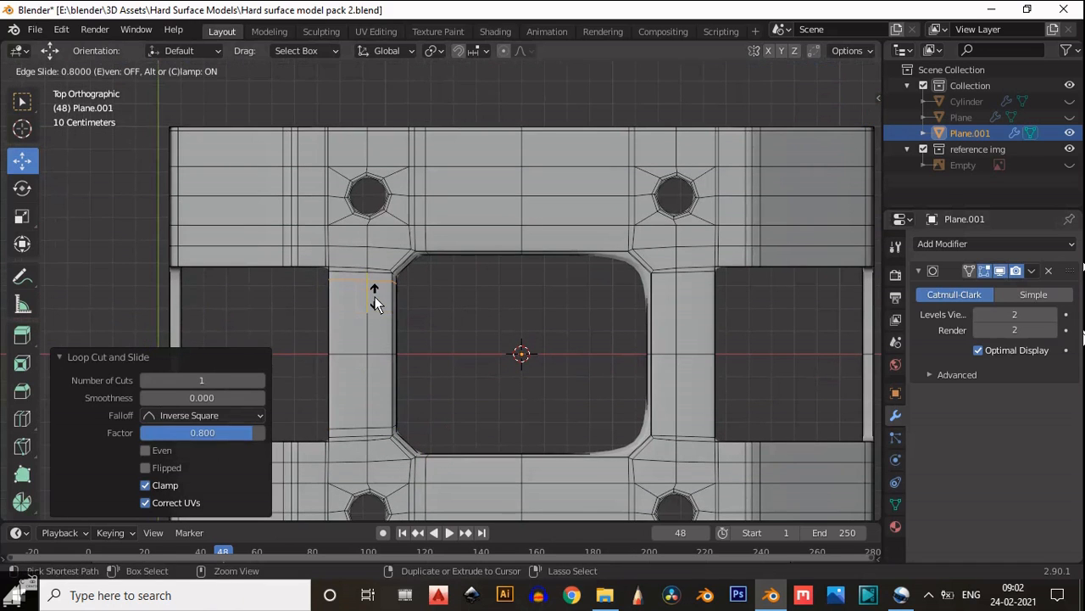
pyautogui.click(376, 305)
pyautogui.scroll(3, 457, 299)
pyautogui.scroll(-4, 508, 271)
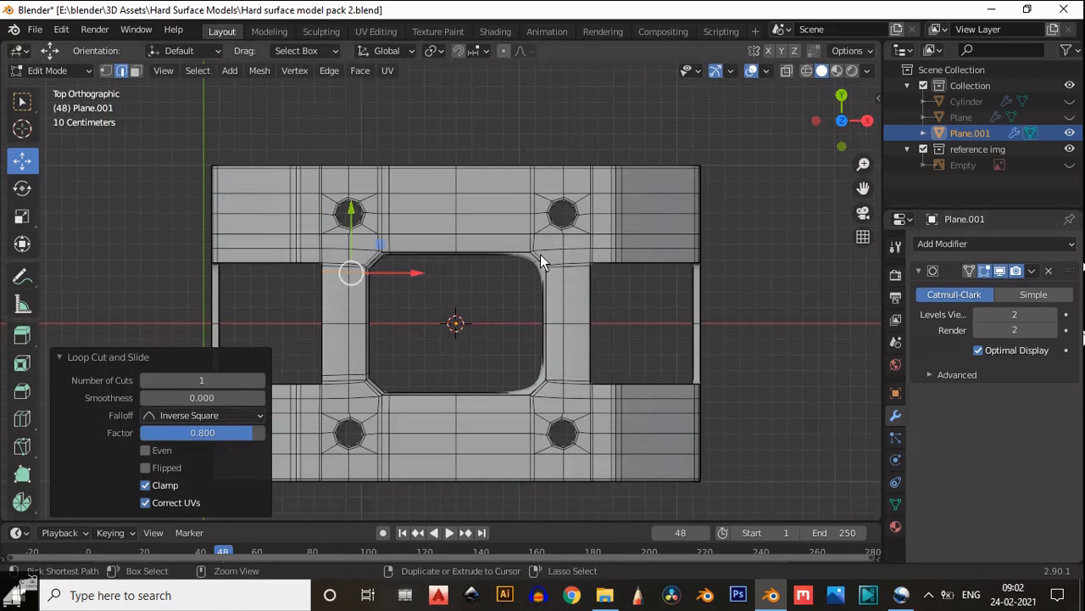
# Add a vertical loop cut across the panel's upper section beside the opening's upper-right corner, with a slide factor of -0.8
pyautogui.hotkey('ctrl', 'r')
pyautogui.click(502, 252)
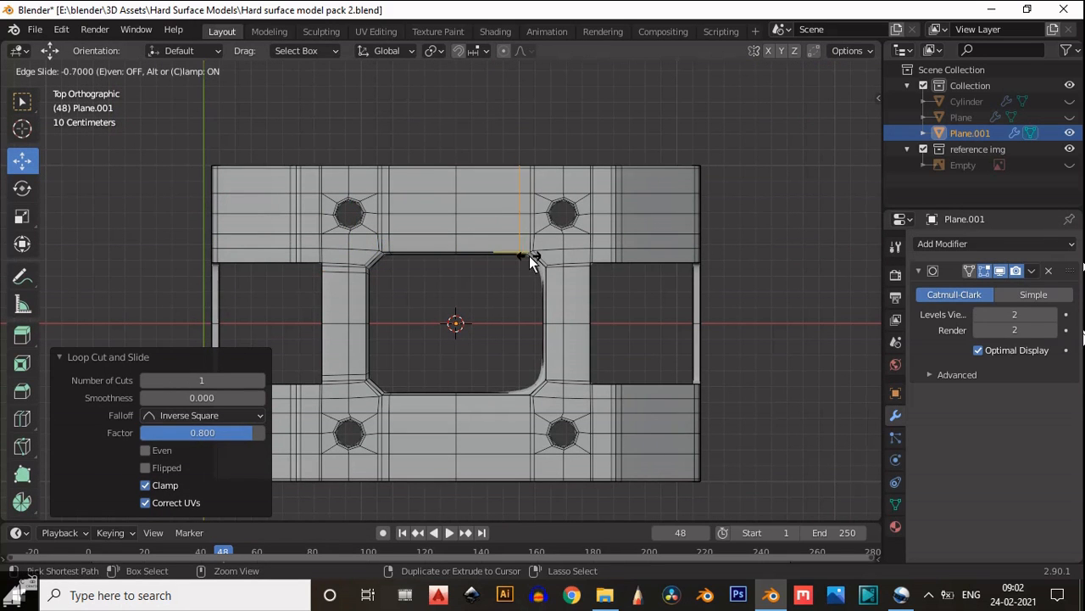
pyautogui.click(530, 257)
pyautogui.keyDown('shift'); pyautogui.moveTo(507, 348); pyautogui.dragTo(493, 346, button='middle'); pyautogui.keyUp('shift')
pyautogui.scroll(3, 494, 354)
pyautogui.click(169, 431)
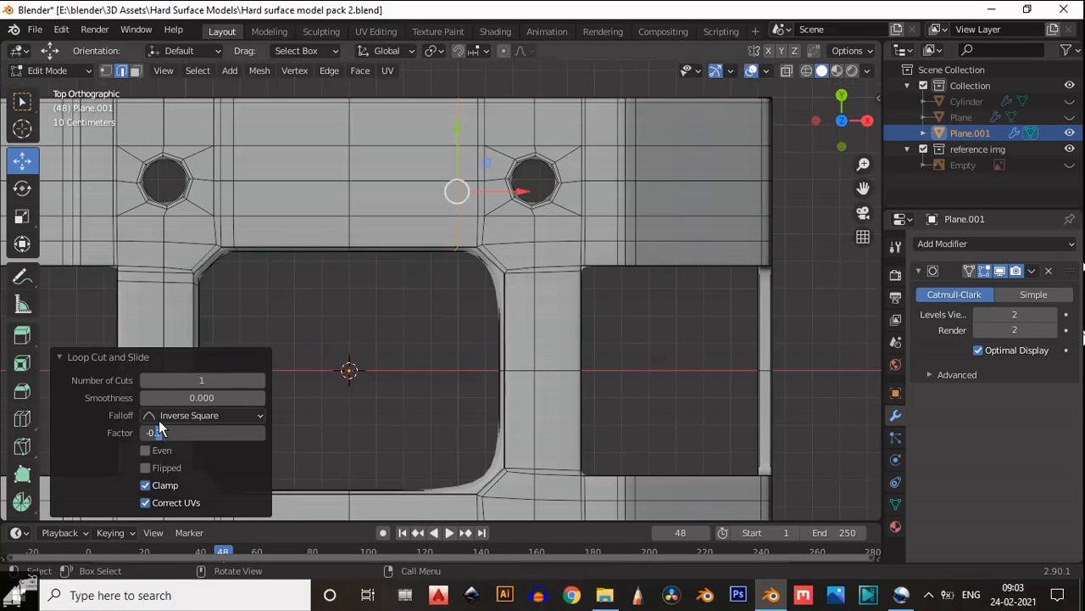
pyautogui.click(463, 300)
# Add a vertical loop cut across the panel's lower section beside the opening's lower-right corner, with a slide factor of 0.8
pyautogui.keyDown('shift'); pyautogui.moveTo(463, 413); pyautogui.dragTo(451, 262, button='middle'); pyautogui.keyUp('shift')
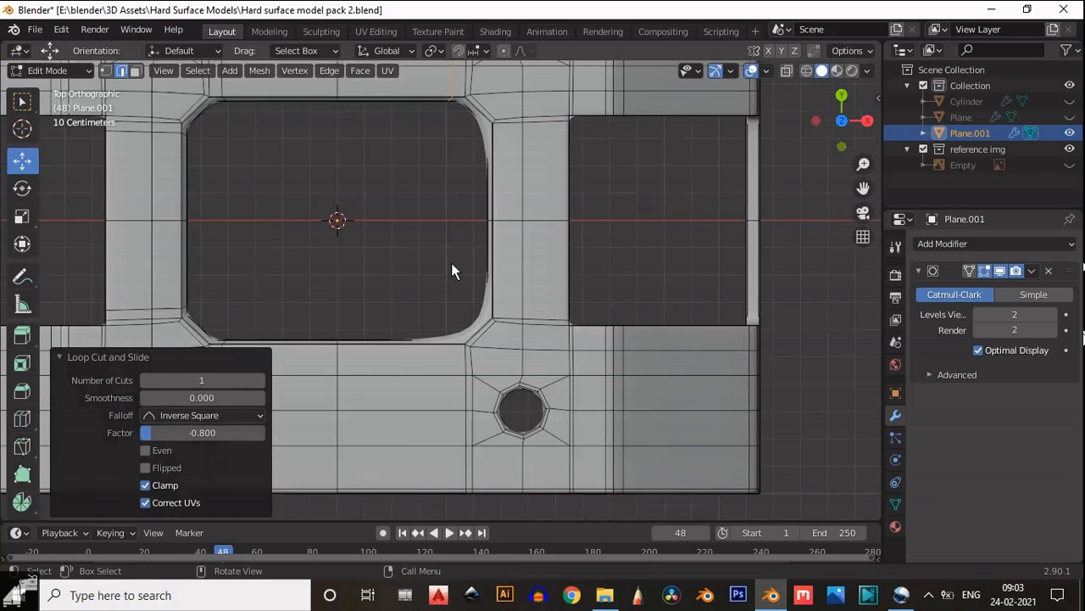
pyautogui.hotkey('ctrl', 'r')
pyautogui.click(445, 378)
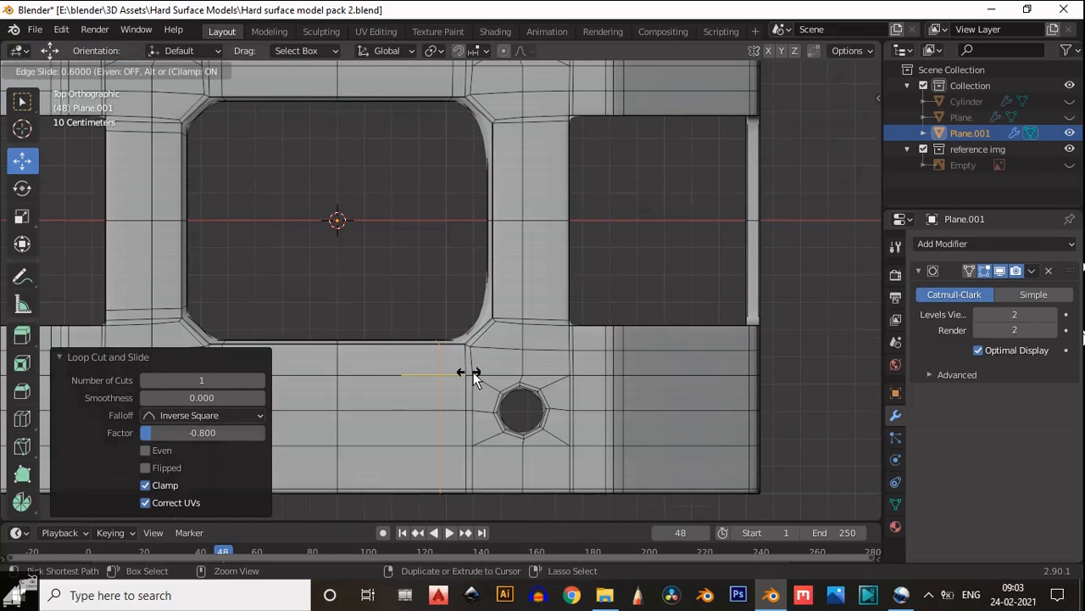
pyautogui.click(482, 374)
# Add horizontal loop cuts near the lower and upper ends of the bar right of the opening, at slide factors -0.8 and 0.8
pyautogui.keyDown('shift'); pyautogui.moveTo(481, 374); pyautogui.dragTo(469, 399, button='middle'); pyautogui.keyUp('shift')
pyautogui.scroll(3, 501, 271)
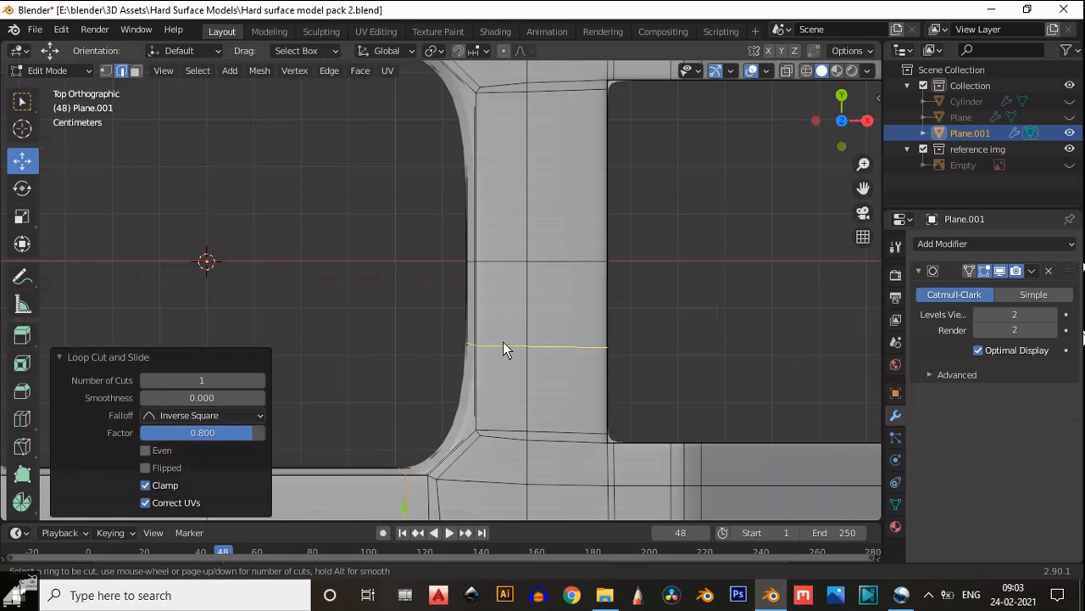
pyautogui.press('g')
pyautogui.press('g')
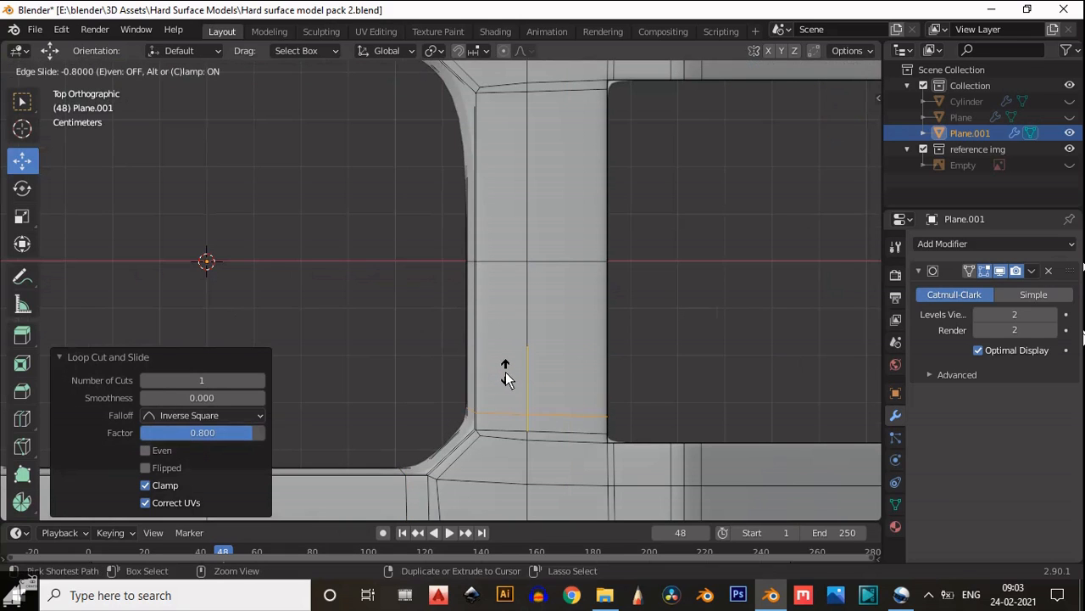
pyautogui.keyDown('ctrl'); pyautogui.click(506, 373); pyautogui.keyUp('ctrl')
pyautogui.keyDown('shift'); pyautogui.moveTo(526, 202); pyautogui.dragTo(529, 301, button='middle'); pyautogui.keyUp('shift')
pyautogui.scroll(1, 530, 300)
pyautogui.hotkey('ctrl', 'r')
pyautogui.click(513, 254)
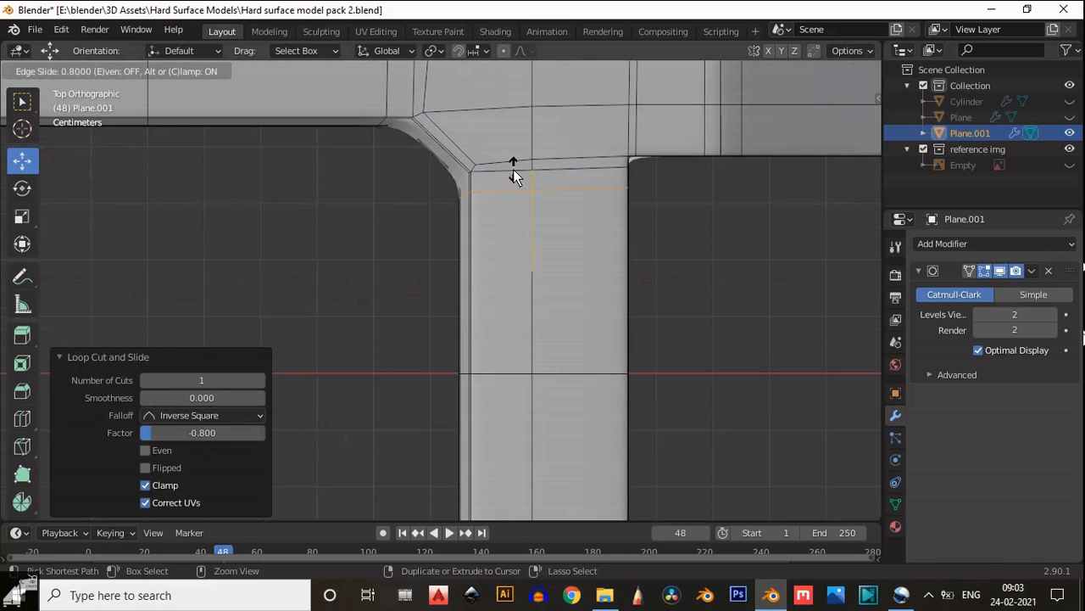
pyautogui.click(513, 169)
# Hide the viewport overlays and examine the smoothed panel around the central opening, round holes and side notches
pyautogui.scroll(-4, 588, 220)
pyautogui.moveTo(587, 220); pyautogui.dragTo(611, 136, button='middle')
pyautogui.click(751, 71)
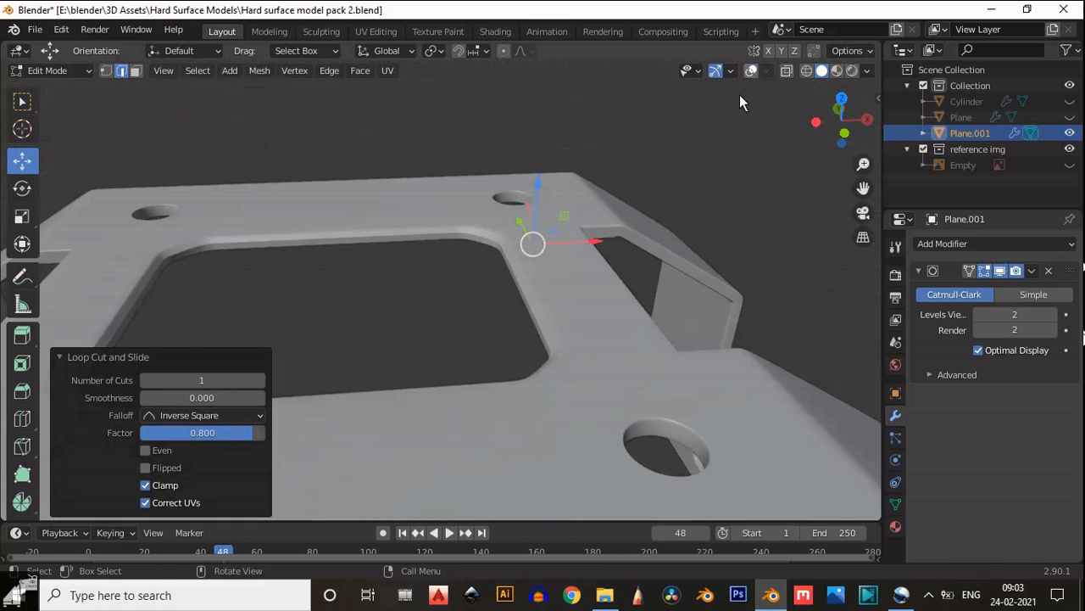
pyautogui.scroll(-5, 543, 187)
pyautogui.moveTo(526, 186); pyautogui.dragTo(481, 254, button='middle')
pyautogui.scroll(4, 482, 254)
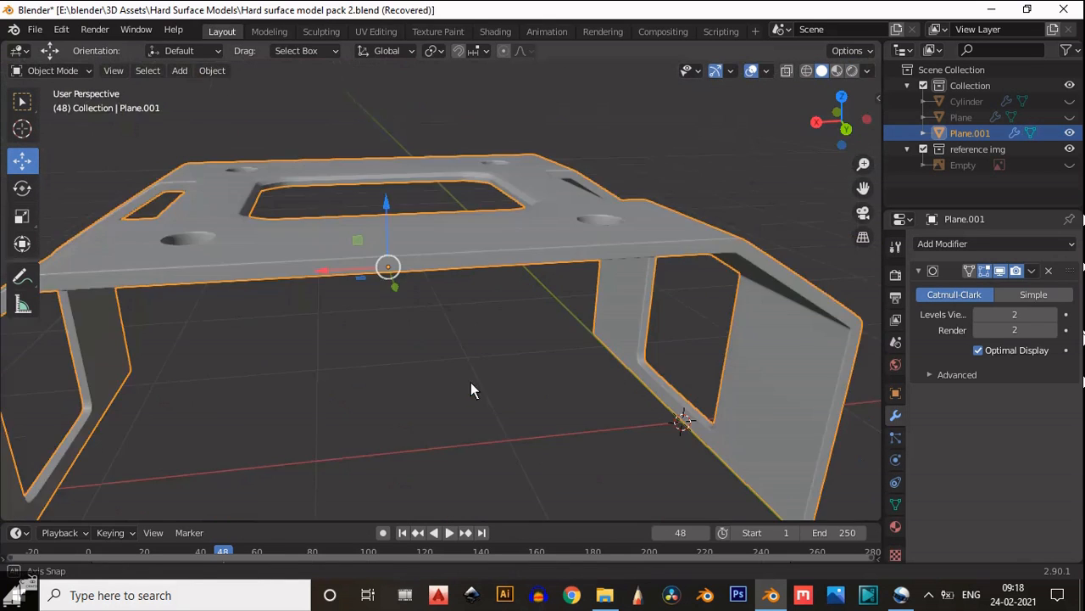
pyautogui.scroll(3, 436, 327)
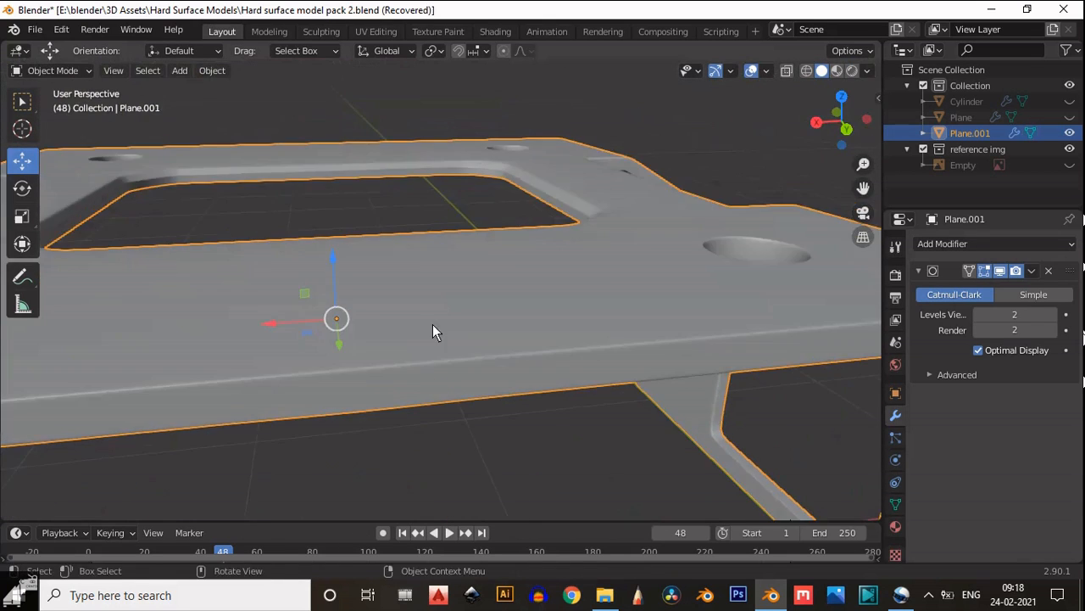
pyautogui.scroll(-3, 470, 291)
pyautogui.moveTo(470, 291); pyautogui.dragTo(303, 331, button='middle')
pyautogui.scroll(-4, 423, 356)
pyautogui.scroll(4, 545, 391)
pyautogui.moveTo(535, 395); pyautogui.dragTo(263, 361, button='middle')
pyautogui.moveTo(483, 370); pyautogui.dragTo(227, 391, button='middle')
pyautogui.scroll(5, 570, 289)
# In Edit Mode, add loop cuts across the strip below one side notch, near both of its corners, each at slide factor 0.8
pyautogui.press('Tab')
pyautogui.keyDown('shift'); pyautogui.moveTo(440, 307); pyautogui.dragTo(570, 236, button='middle'); pyautogui.keyUp('shift')
pyautogui.scroll(-2, 508, 339)
pyautogui.hotkey('ctrl', 'r')
pyautogui.click(497, 366)
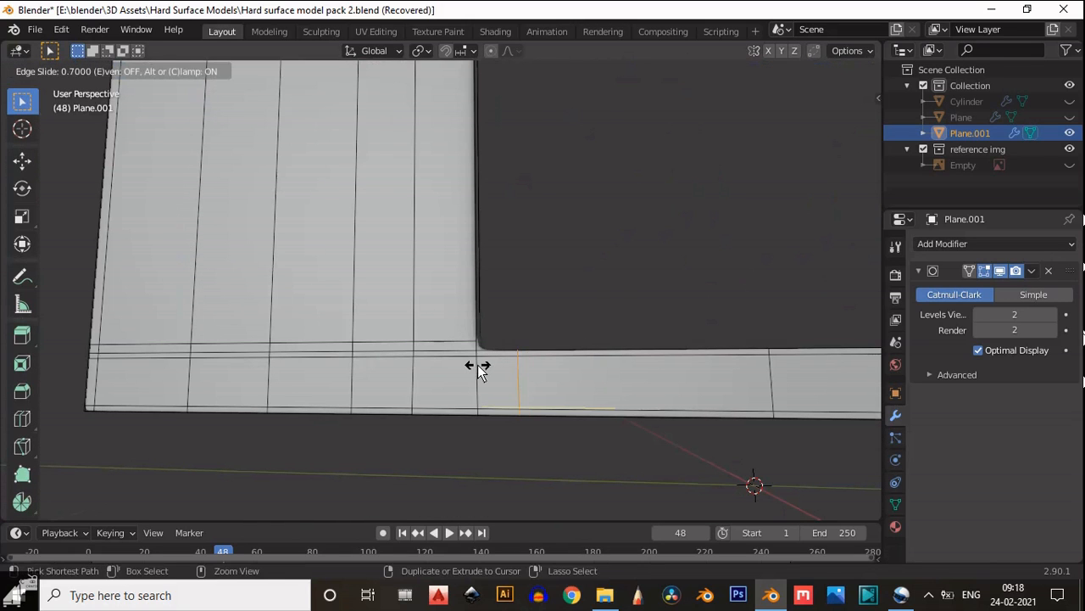
pyautogui.click(469, 364)
pyautogui.keyDown('shift'); pyautogui.moveTo(642, 368); pyautogui.dragTo(586, 346, button='middle'); pyautogui.keyUp('shift')
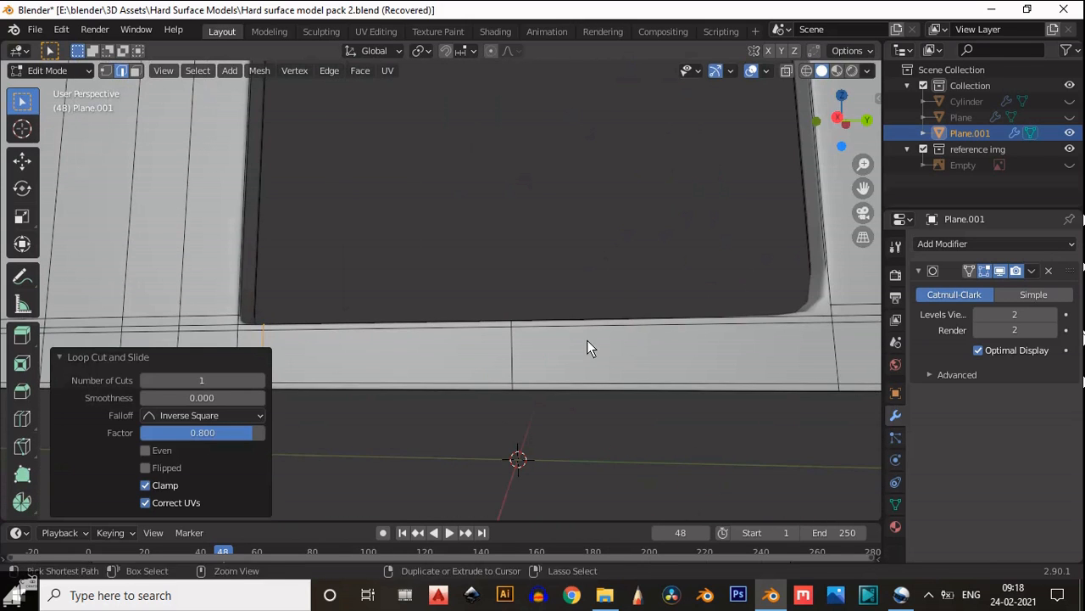
pyautogui.hotkey('ctrl', 'r')
pyautogui.click(691, 344)
pyautogui.click(723, 339)
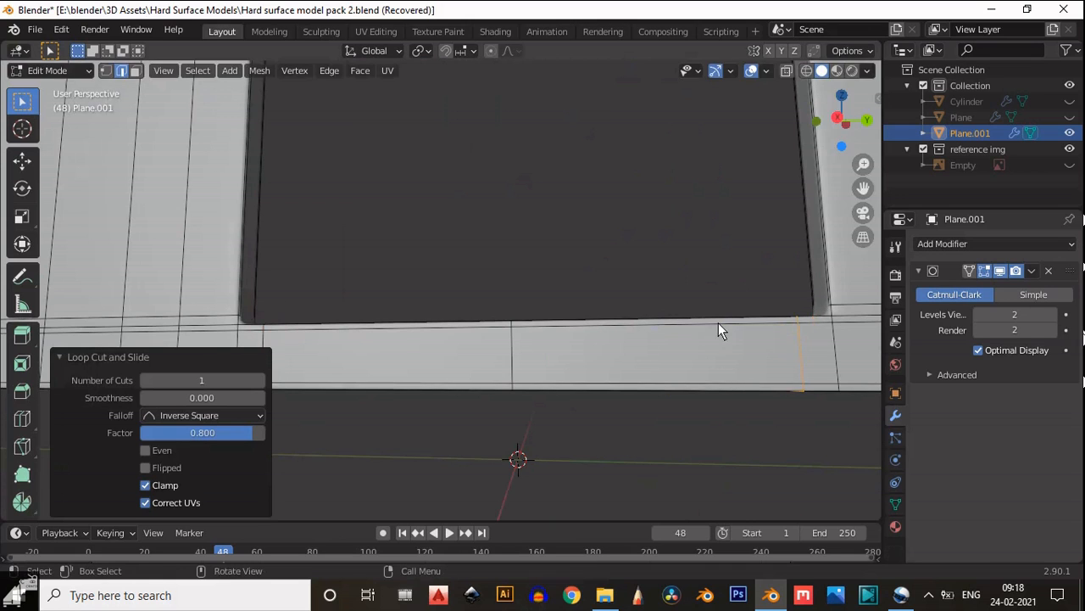
# Add loop cuts across the strip below the opposite side notch, near both of its corners, each at slide factor 0.8
pyautogui.scroll(-5, 718, 323)
pyautogui.moveTo(640, 338); pyautogui.dragTo(619, 432, button='middle')
pyautogui.keyDown('shift'); pyautogui.moveTo(619, 433); pyautogui.dragTo(558, 240, button='middle'); pyautogui.keyUp('shift')
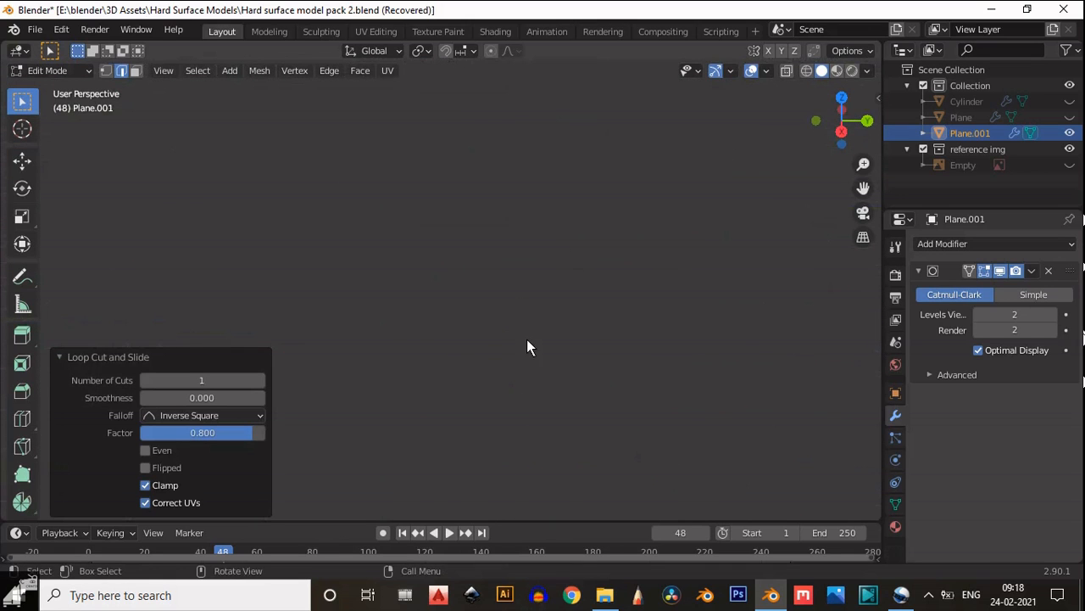
pyautogui.press('KP_Decimal')
pyautogui.hotkey('ctrl', 'r')
pyautogui.click(513, 382)
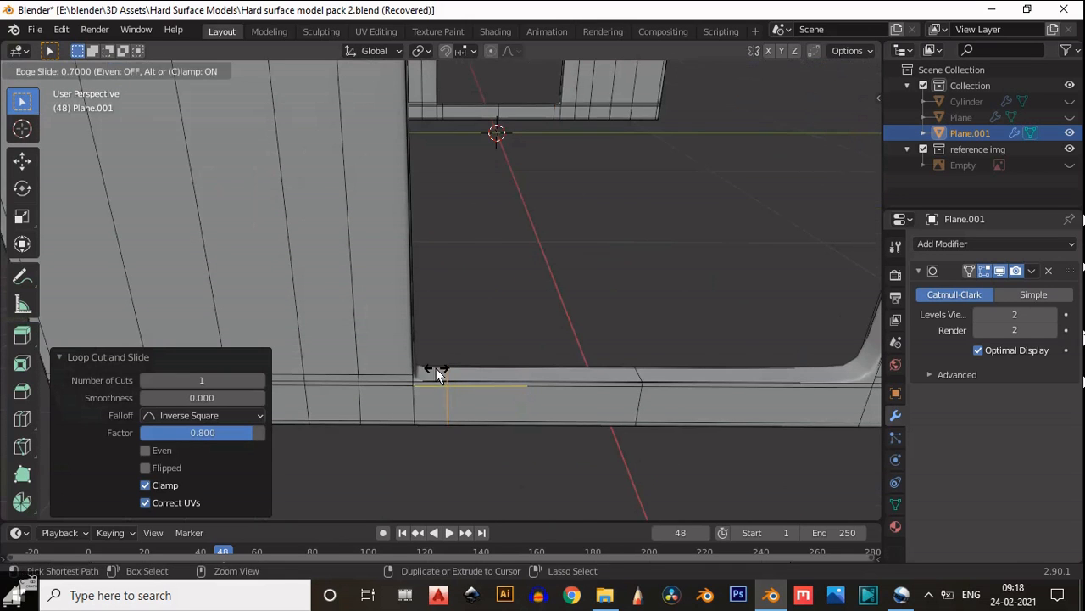
pyautogui.click(461, 375)
pyautogui.moveTo(461, 374); pyautogui.dragTo(393, 385, button='middle')
pyautogui.hotkey('ctrl', 'r')
pyautogui.click(616, 382)
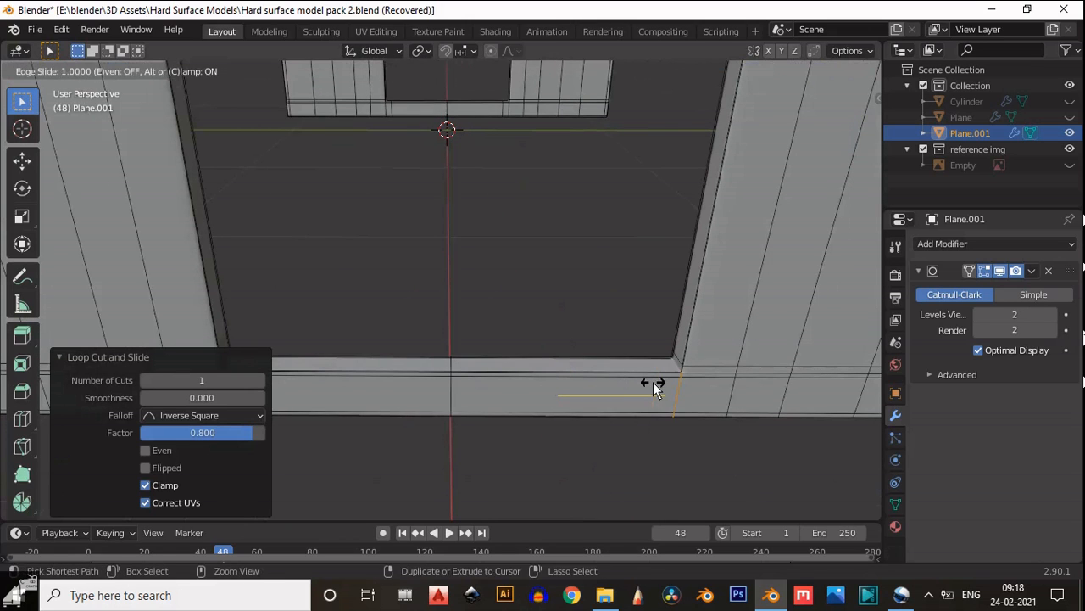
pyautogui.click(632, 386)
pyautogui.scroll(-5, 611, 373)
pyautogui.scroll(4, 339, 428)
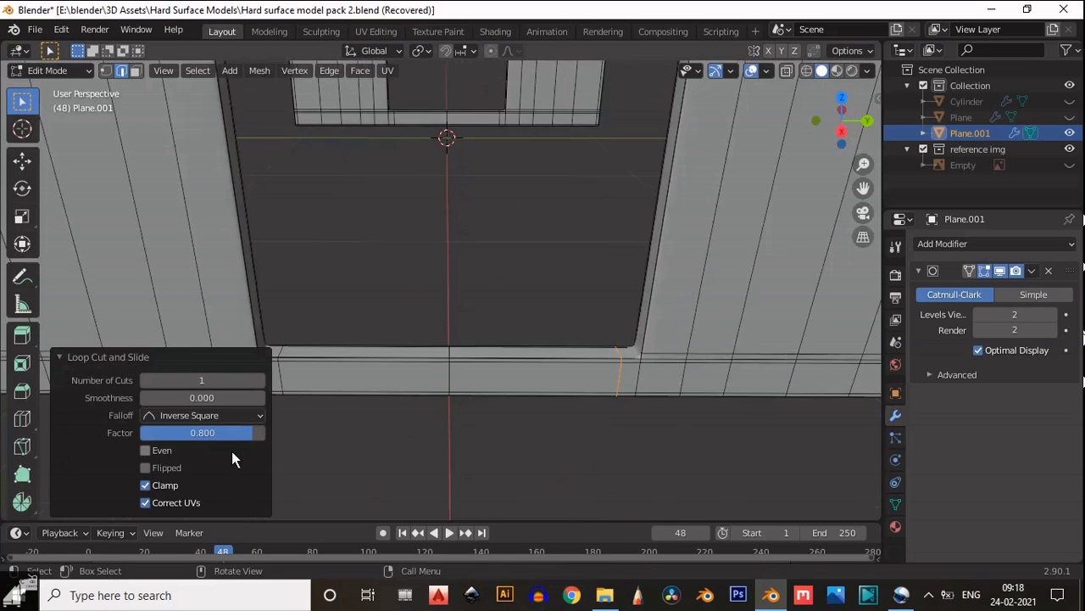
# Return to Object Mode, deselect the panel and examine its smoothed notch corners, central opening and overall shape
pyautogui.scroll(-5, 492, 480)
pyautogui.moveTo(458, 365); pyautogui.dragTo(481, 386, button='middle')
pyautogui.scroll(5, 466, 382)
pyautogui.press('Tab')
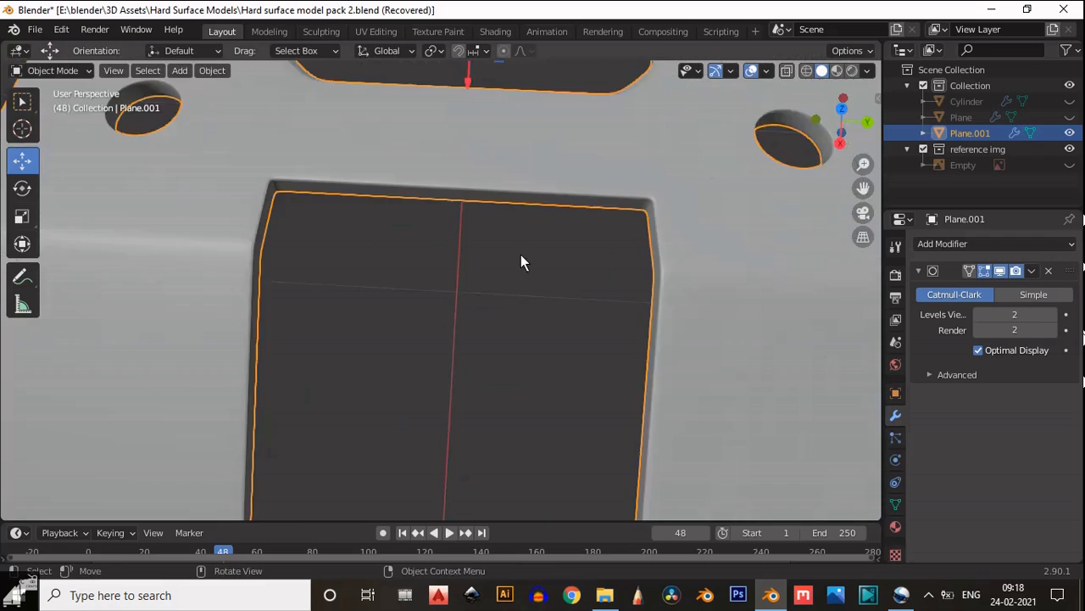
pyautogui.scroll(2, 520, 254)
pyautogui.moveTo(517, 288); pyautogui.dragTo(413, 441, button='middle')
pyautogui.scroll(-6, 414, 440)
pyautogui.scroll(-5, 414, 441)
pyautogui.click(695, 148)
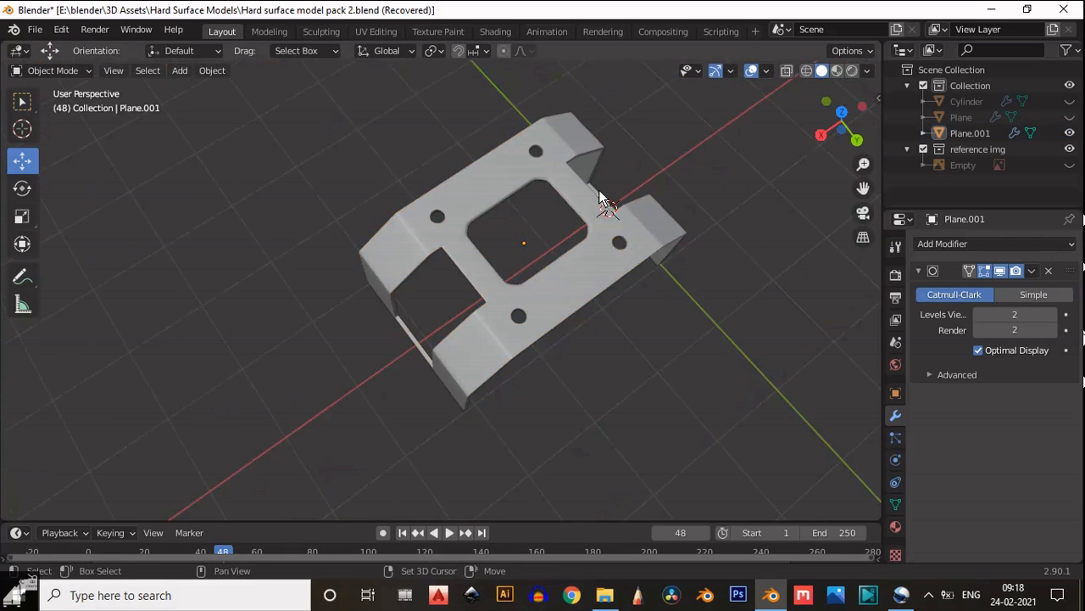
pyautogui.scroll(4, 574, 275)
pyautogui.moveTo(599, 195); pyautogui.dragTo(473, 246, button='middle')
pyautogui.scroll(-1, 574, 275)
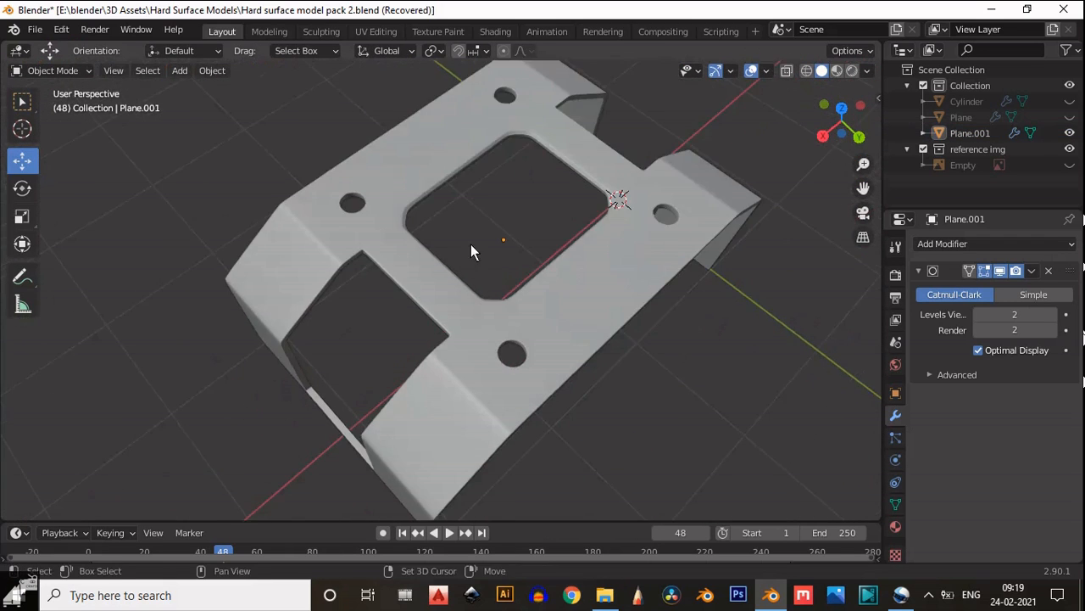
pyautogui.scroll(-4, 479, 250)
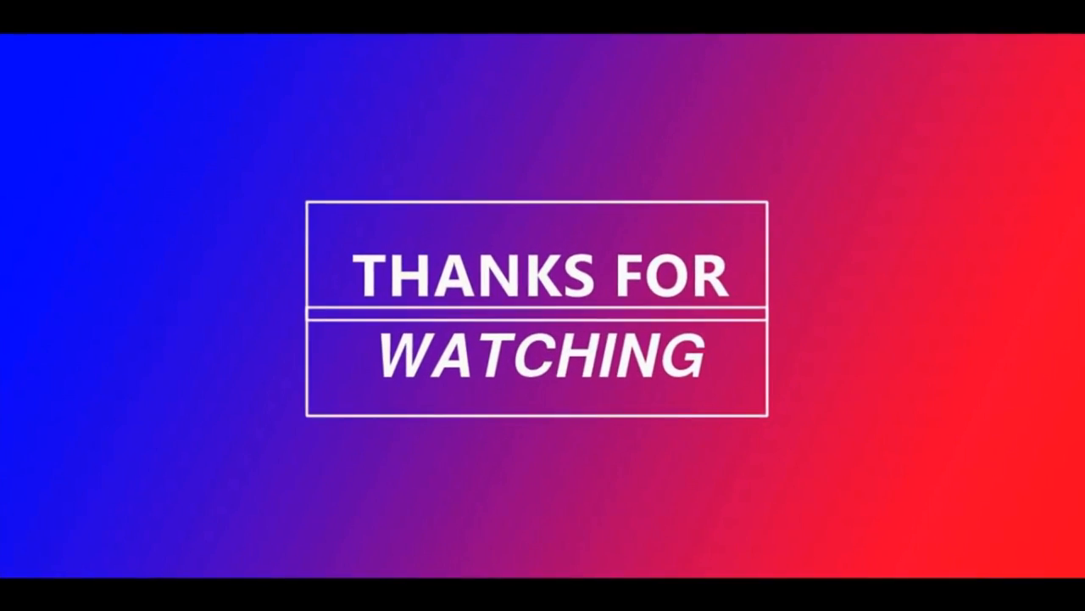